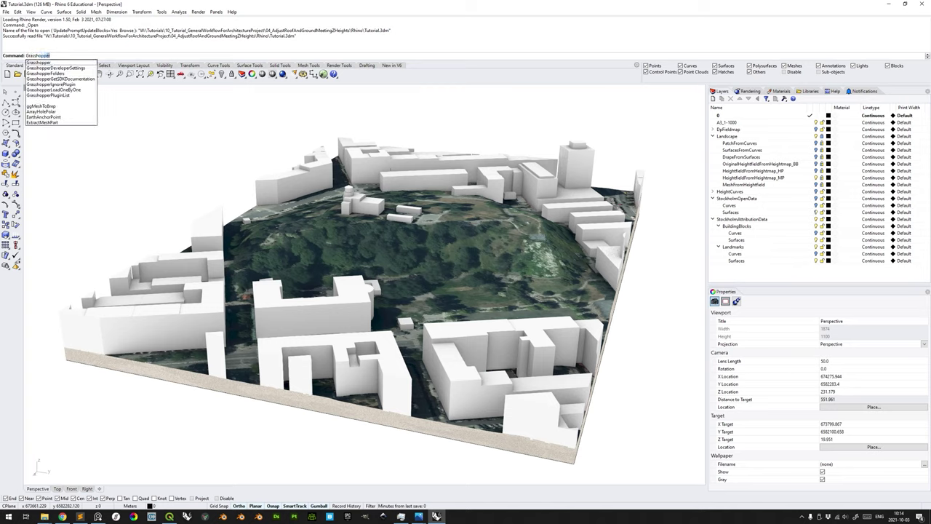
Launch Grasshopper and arrange its window at a reduced size beside the city model so both stay visible.
key(Return)
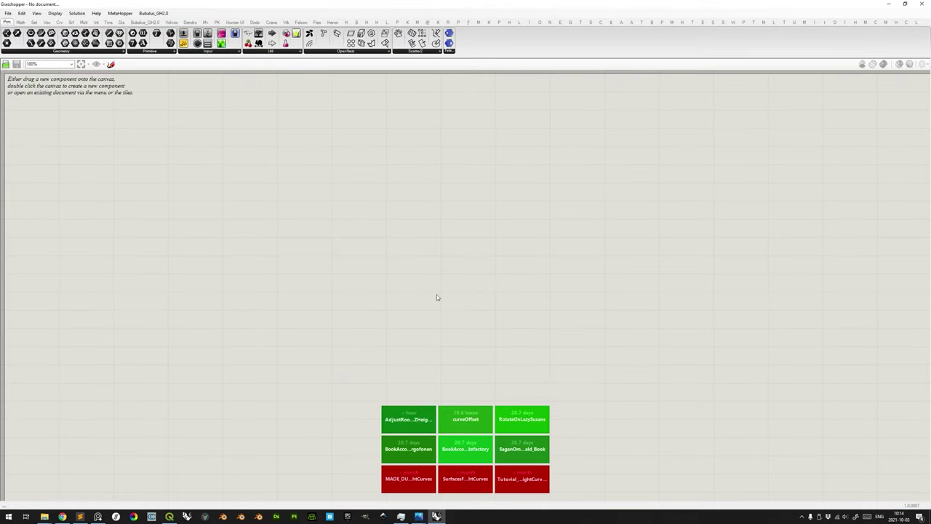
click(904, 5)
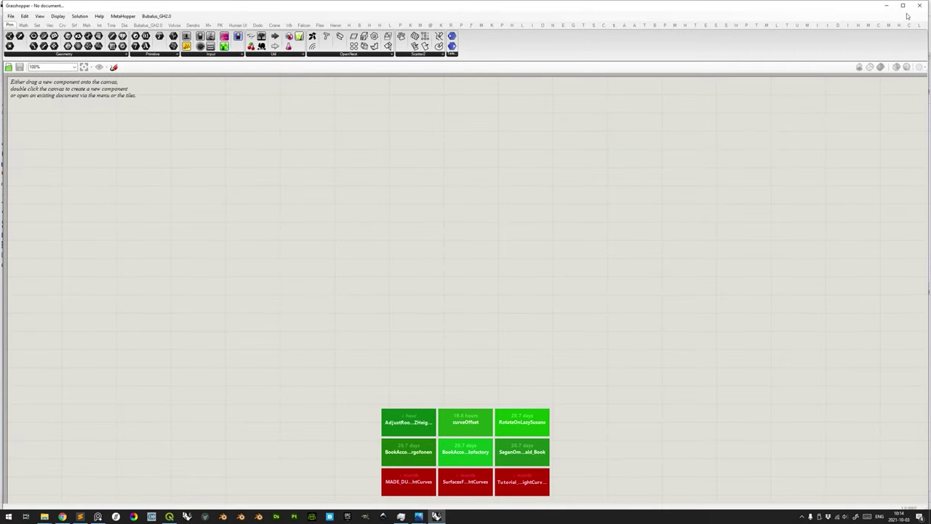
drag(927, 22, 492, 146)
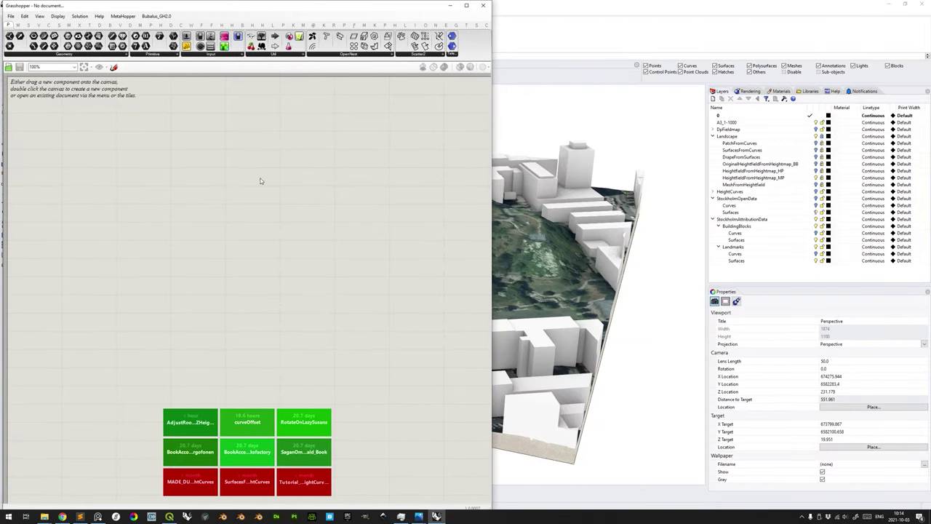
drag(150, 11, 619, 43)
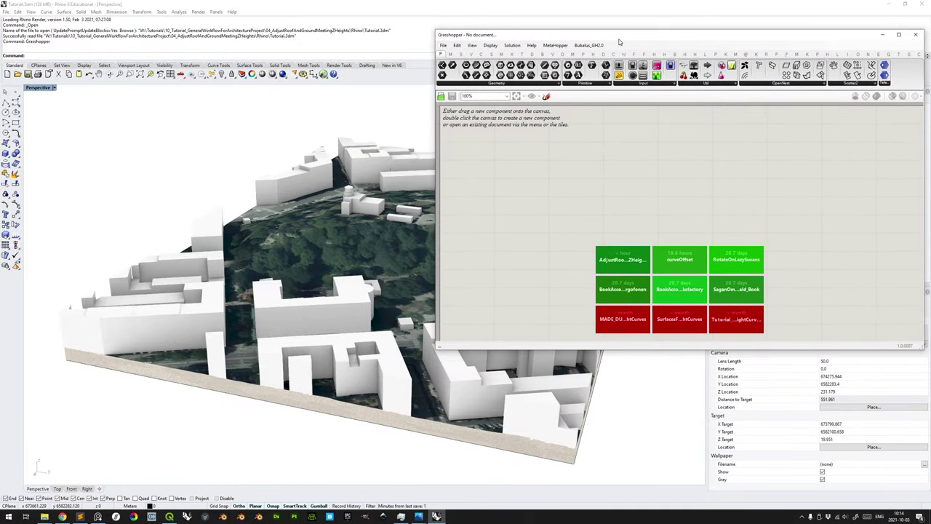
shift+right_drag(384, 292, 210, 273)
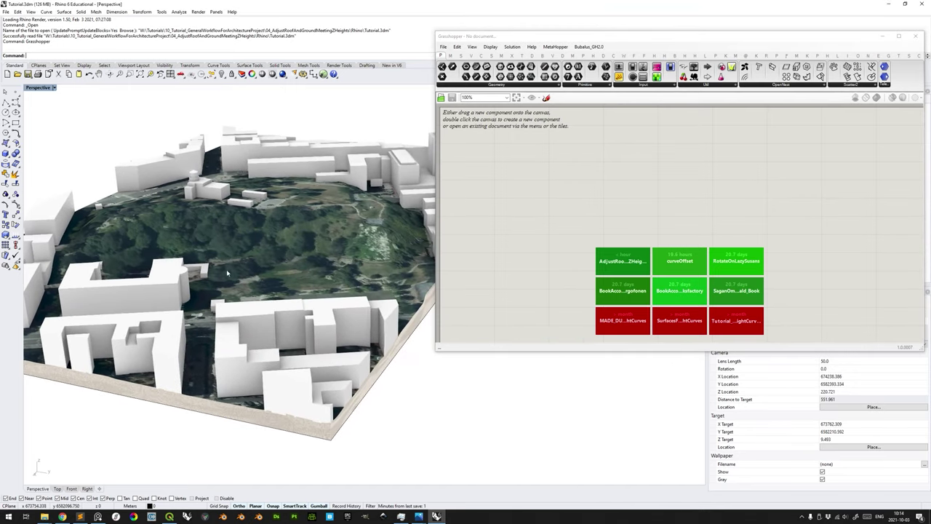
right_drag(301, 270, 262, 261)
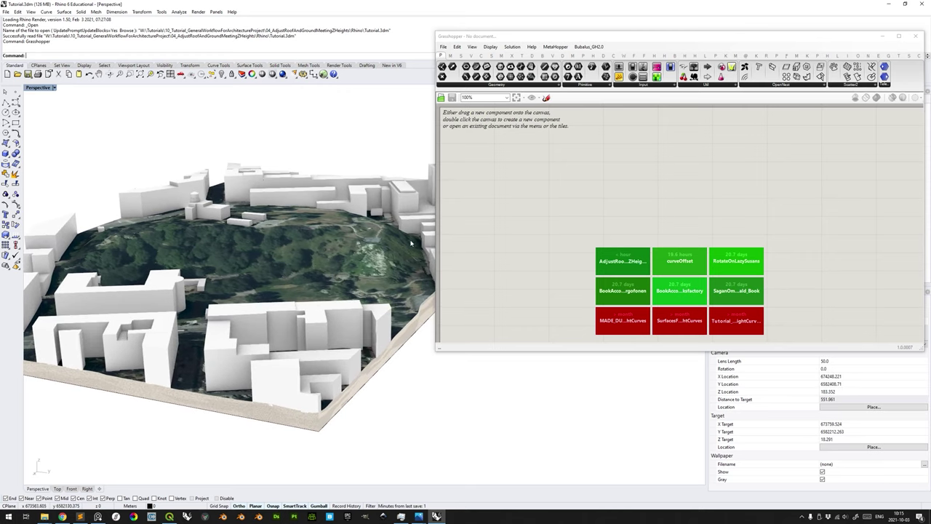
Add a Bifocals component and place it in the upper corner of the Grasshopper canvas.
double_click(488, 152)
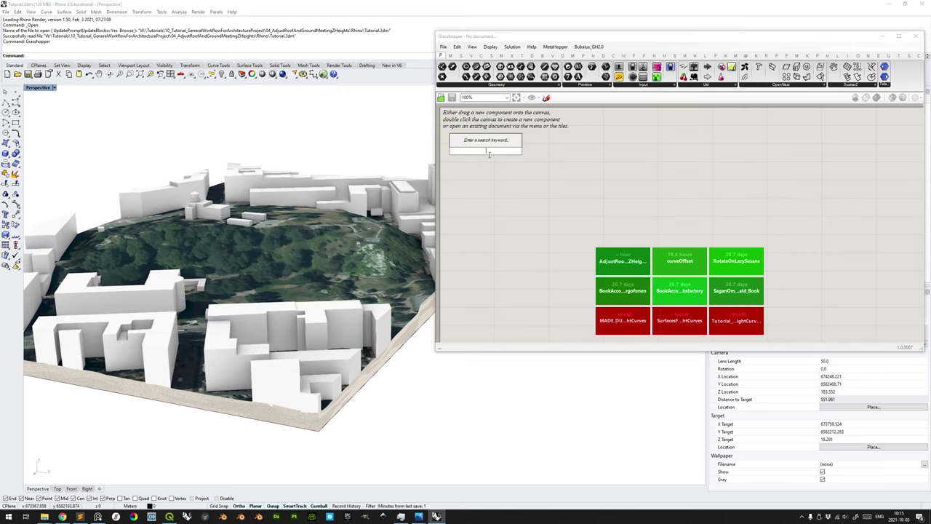
text(bifocals)
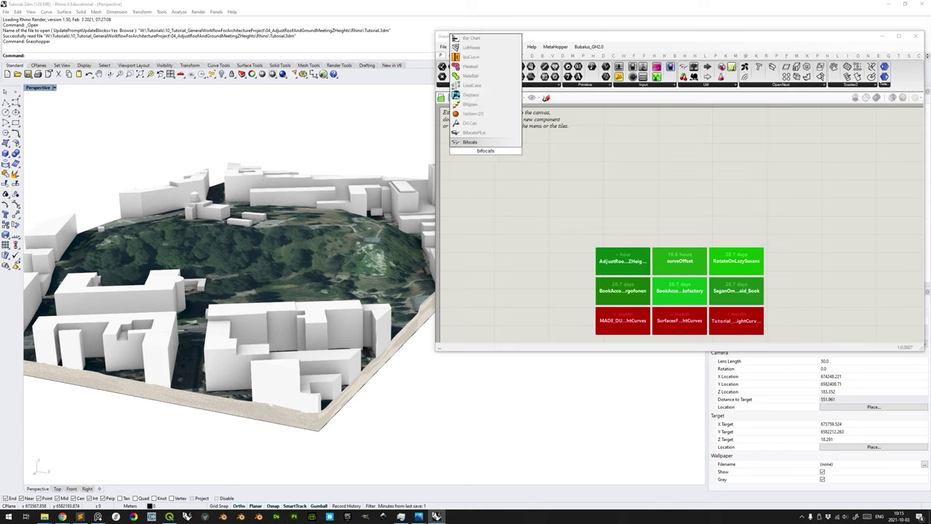
key(Return)
drag(486, 156, 472, 128)
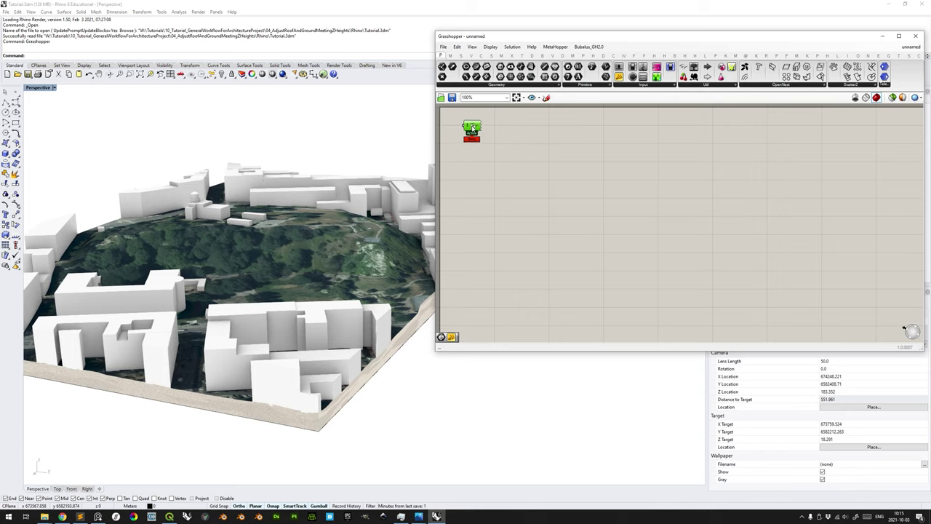
Add a Brep parameter to the canvas below the Bifocals component.
double_click(529, 198)
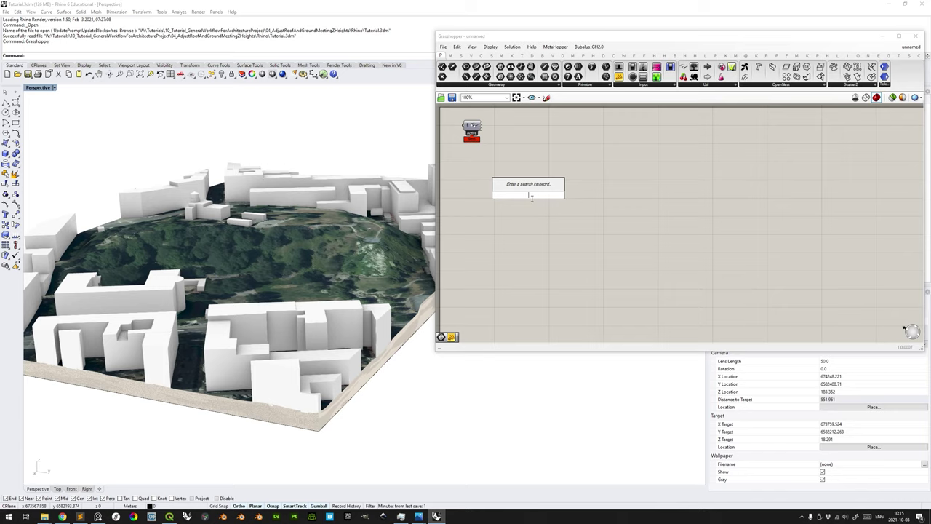
text(brep)
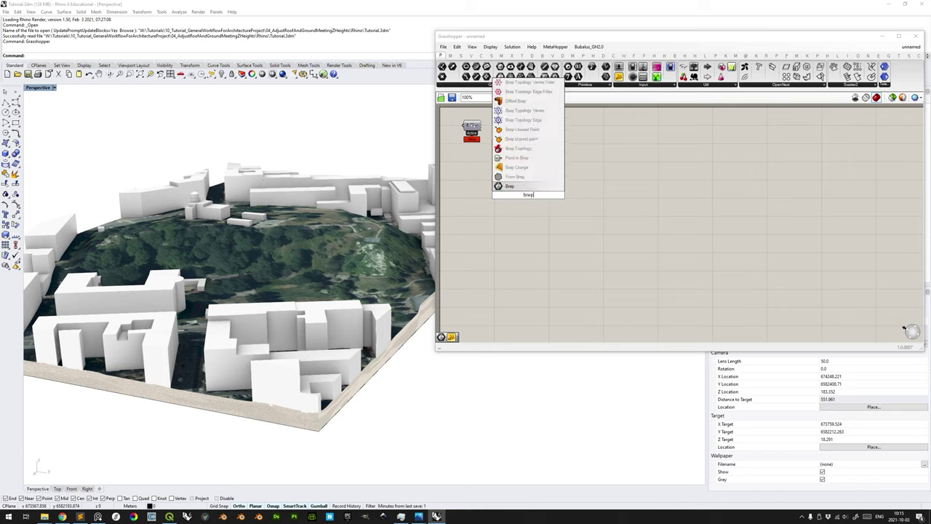
key(Return)
click(528, 195)
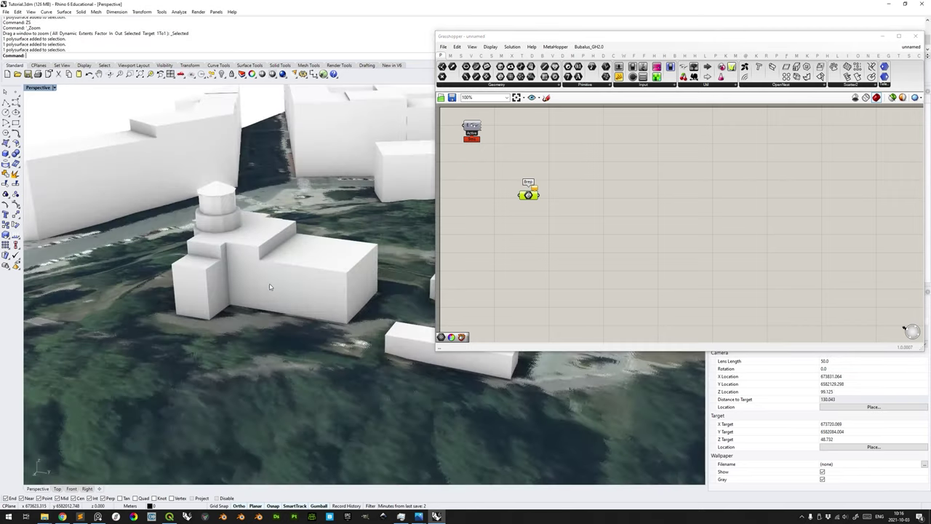
Examine which separate solids make up the hilltop landmark building and compare them with a neighbouring building block.
right_drag(270, 287, 319, 275)
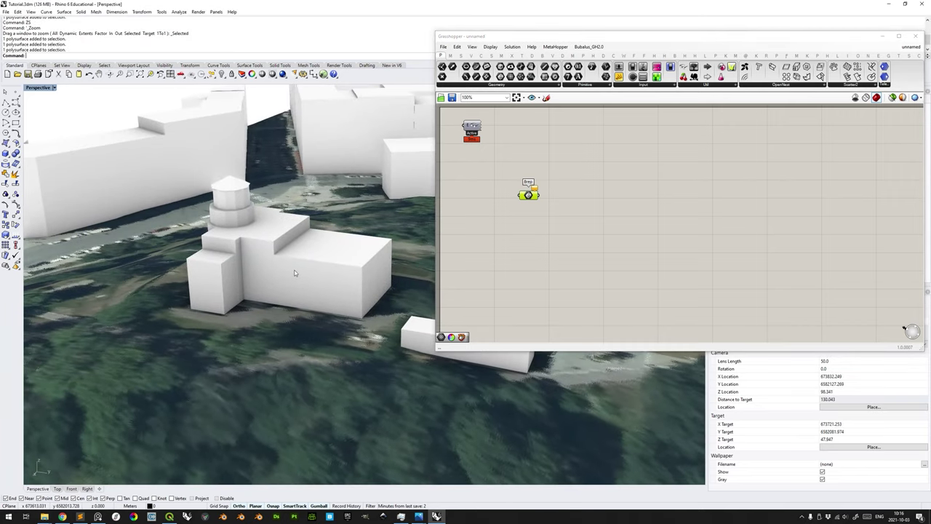
click(294, 271)
shift+right_drag(255, 280, 391, 303)
click(285, 288)
click(248, 293)
key(Escape)
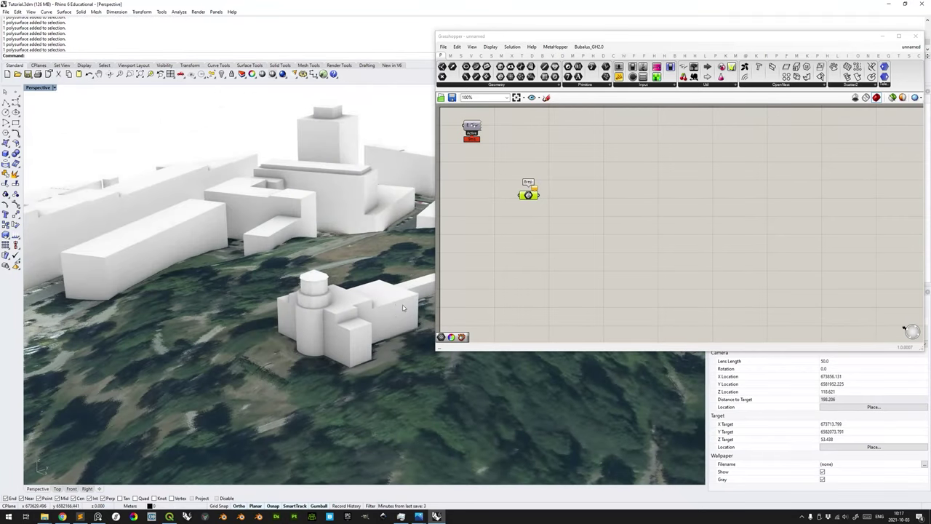
click(391, 303)
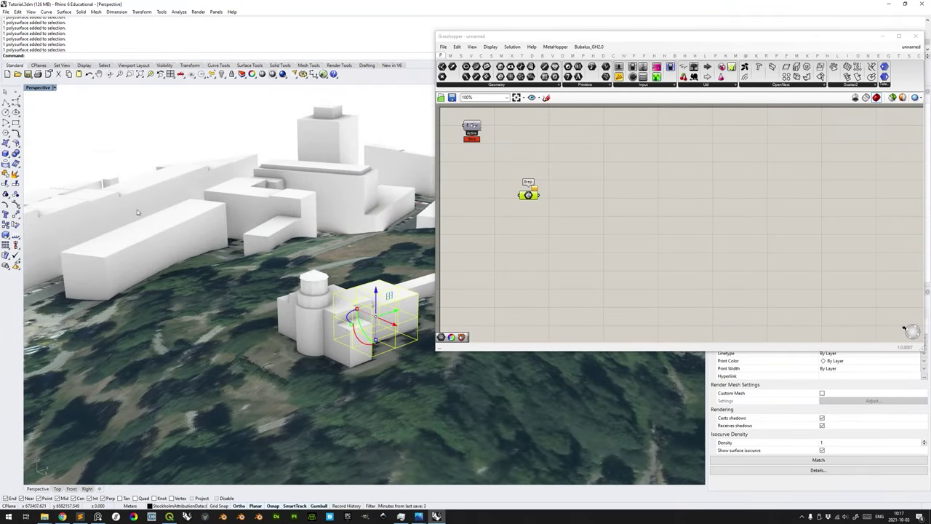
click(154, 247)
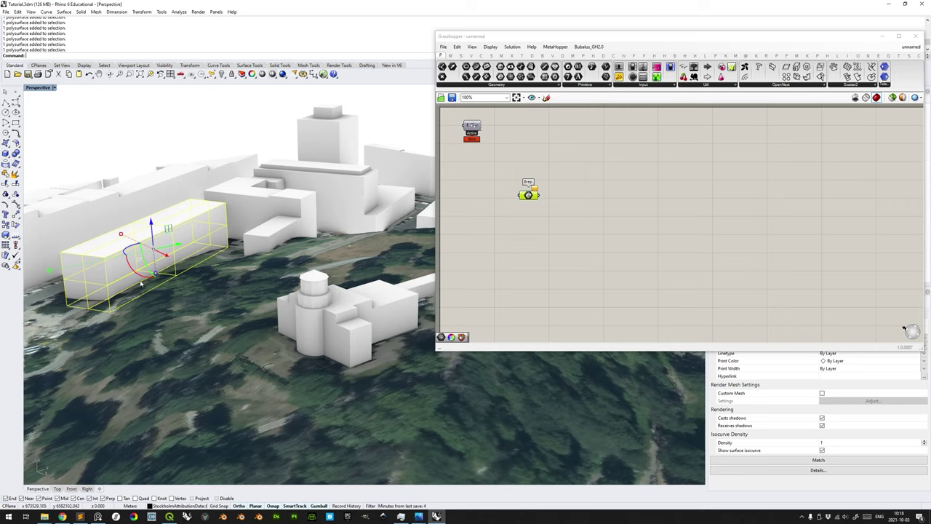
click(346, 315)
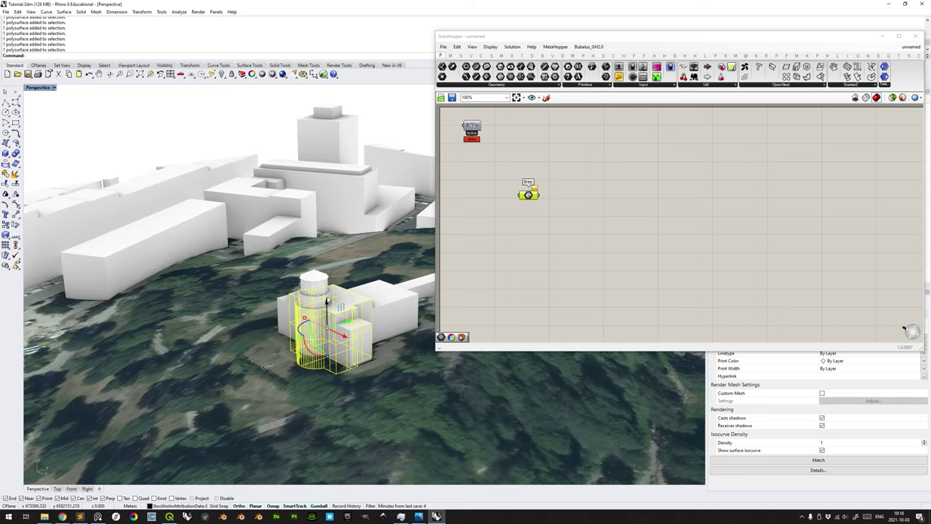
click(326, 289)
key(Escape)
Inspect the landmark's tower closely, checking its conical roof and the overhang beyond the cylindrical volume beneath.
scroll(332, 309, up, 8)
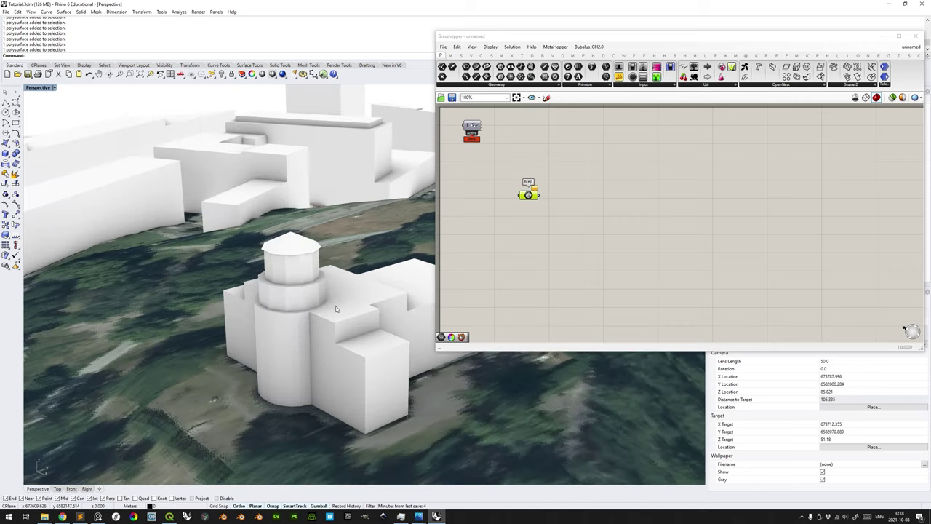
right_drag(318, 313, 320, 304)
click(286, 237)
shift+right_drag(294, 262, 320, 299)
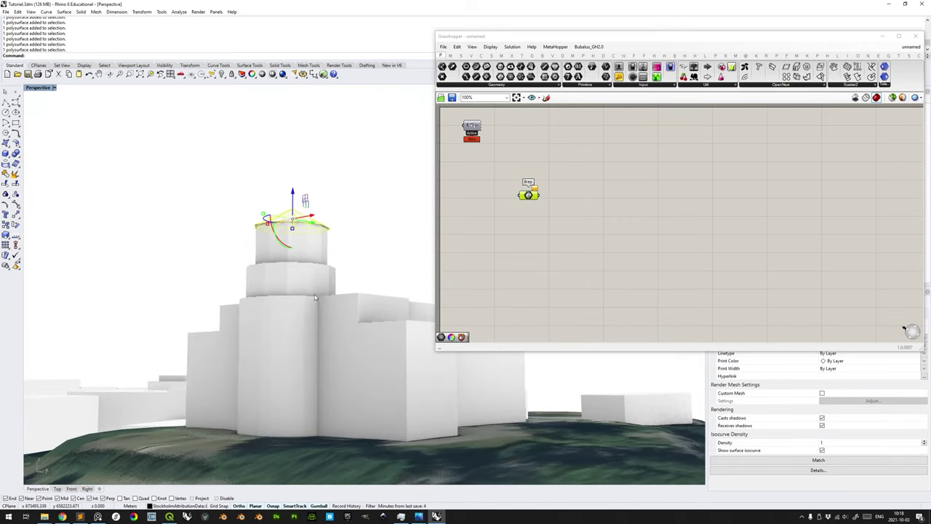
click(334, 216)
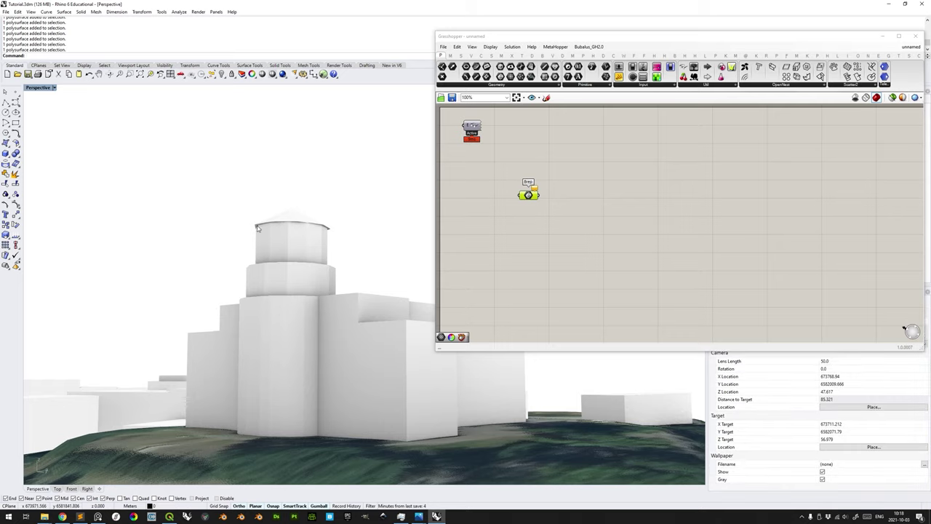
click(290, 241)
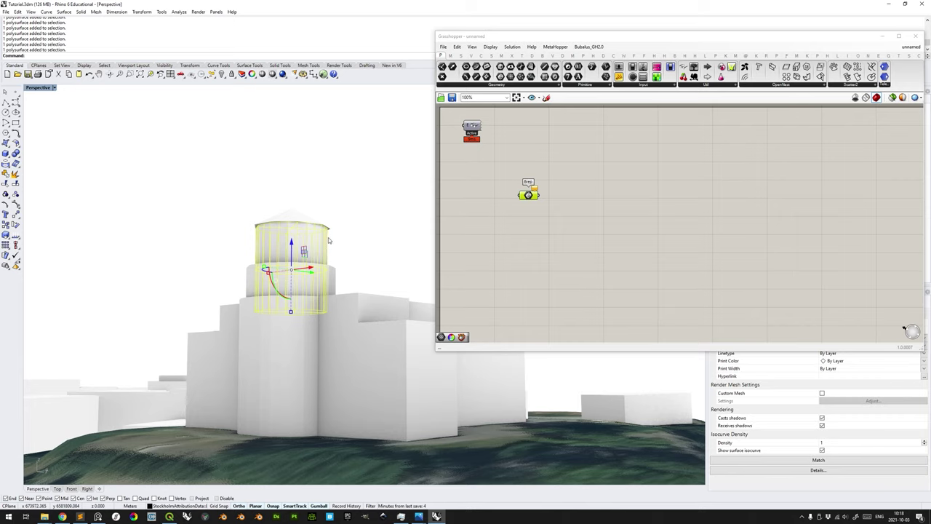
click(329, 239)
click(320, 224)
right_drag(328, 225, 255, 284)
key(Escape)
scroll(305, 277, down, 2)
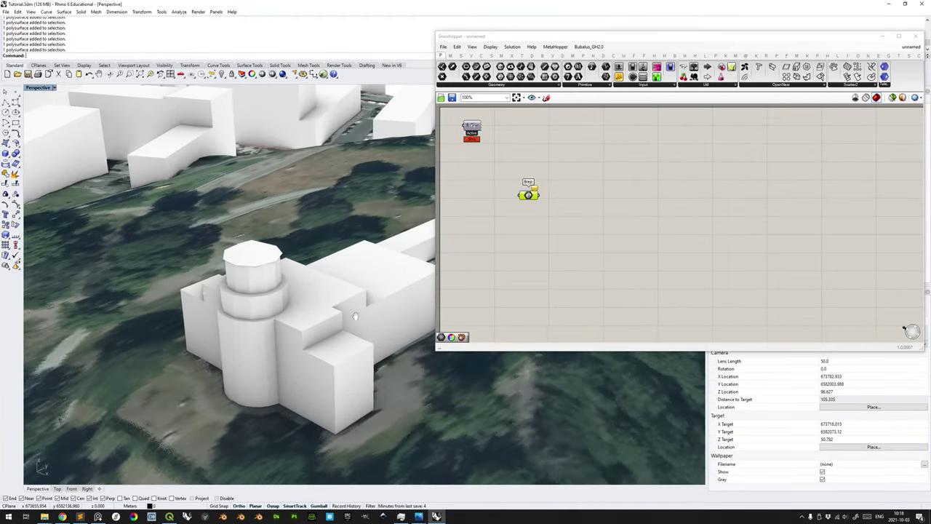
shift+right_drag(359, 315, 330, 312)
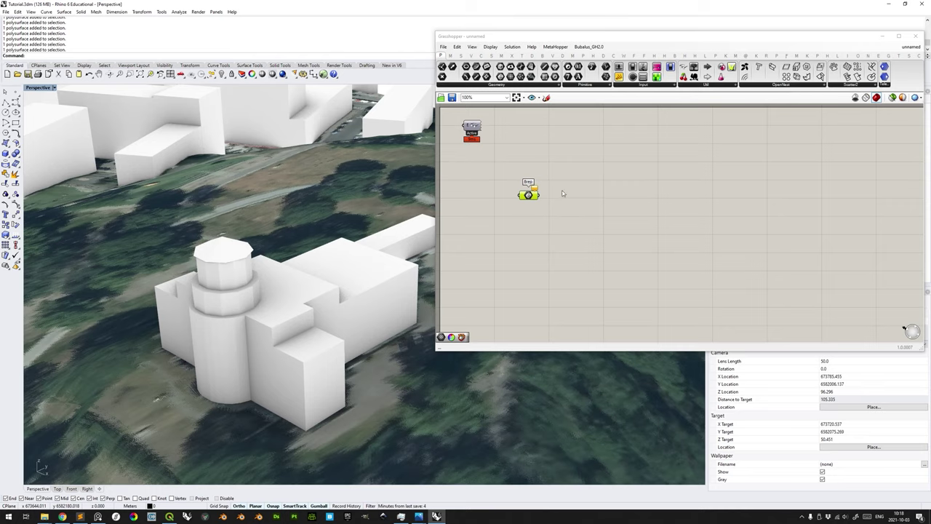
Examine the landmark building from below the terrain to see how its base meets the ground.
right_drag(250, 301, 262, 236)
right_drag(328, 296, 218, 274)
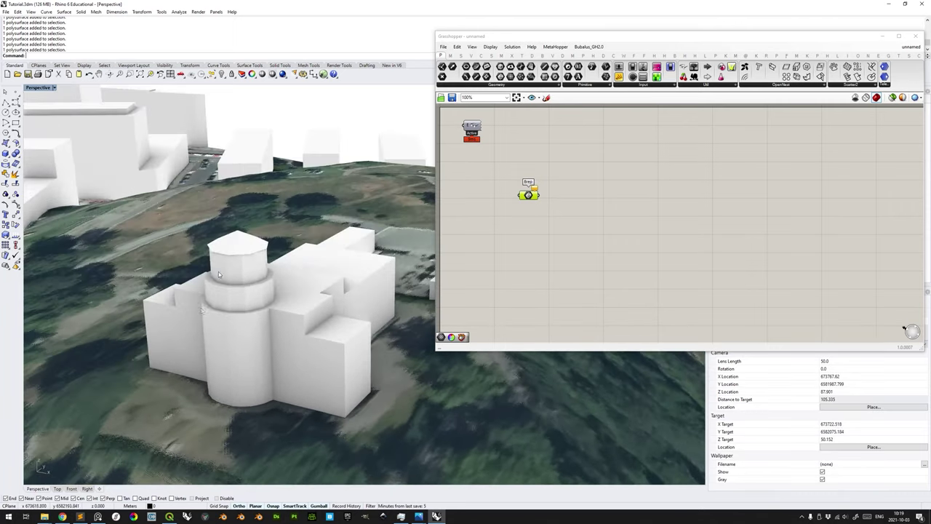
right_drag(281, 337, 298, 189)
scroll(305, 318, up, 4)
scroll(305, 274, down, 1)
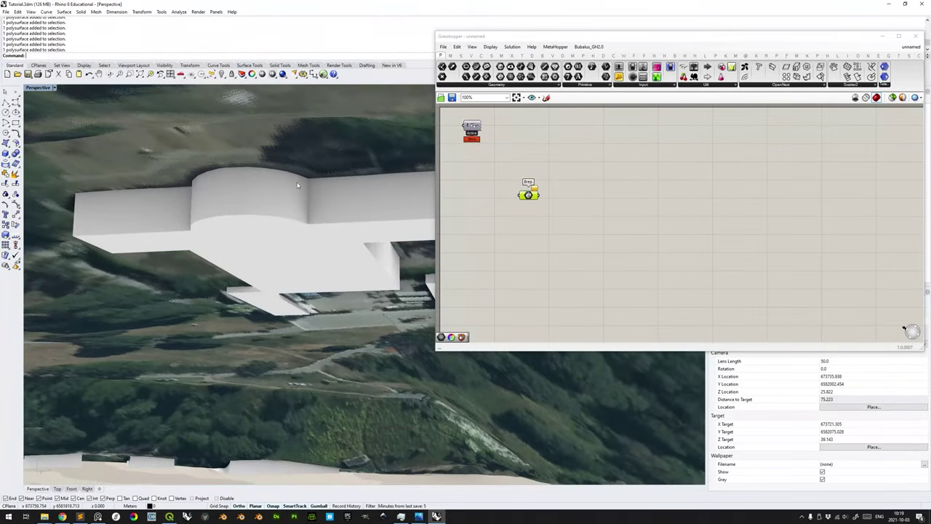
right_drag(331, 220, 276, 201)
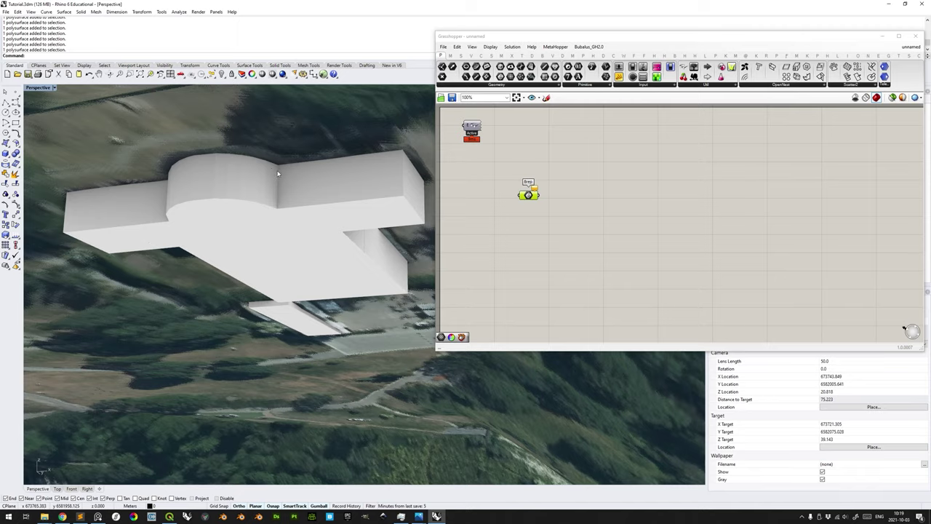
scroll(299, 224, down, 2)
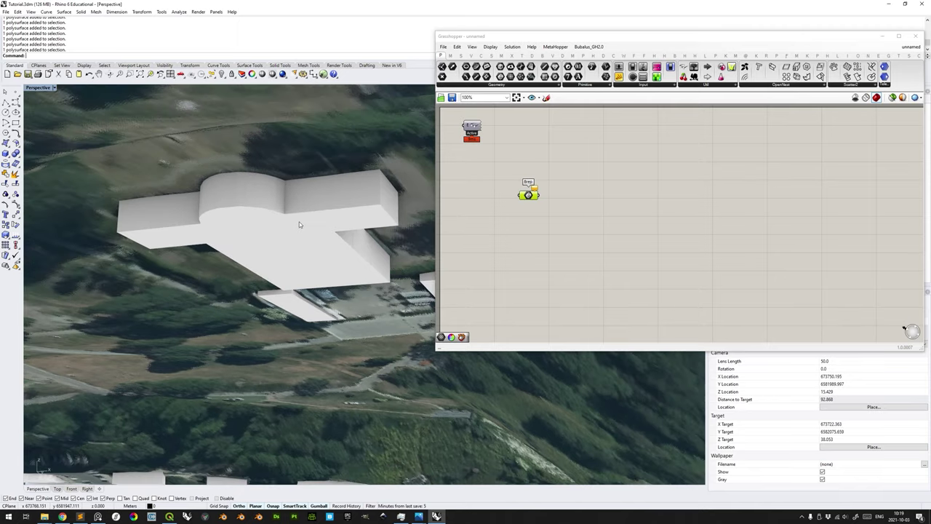
Collapse the Grasshopper window and select all objects on the Surfaces layer under BuildingBlocks.
scroll(335, 192, down, 20)
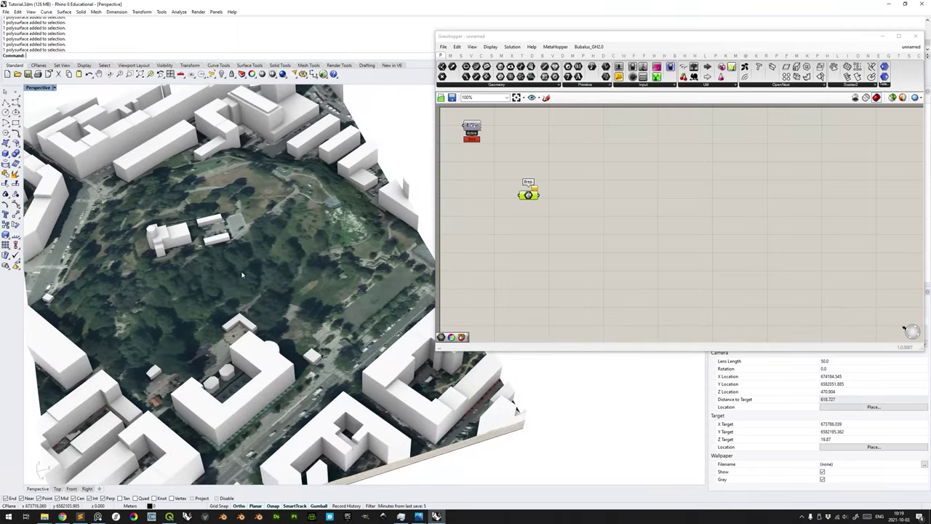
right_drag(276, 264, 271, 262)
shift+right_drag(311, 244, 280, 297)
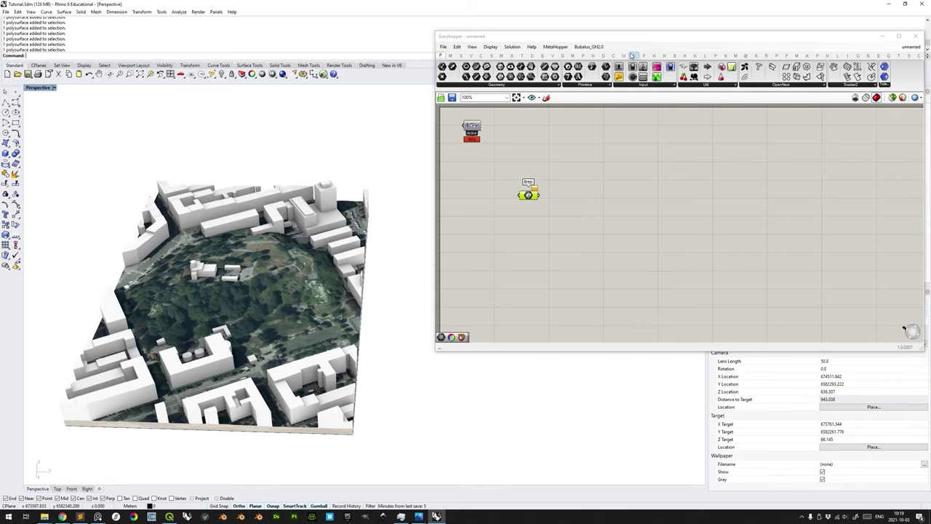
double_click(633, 36)
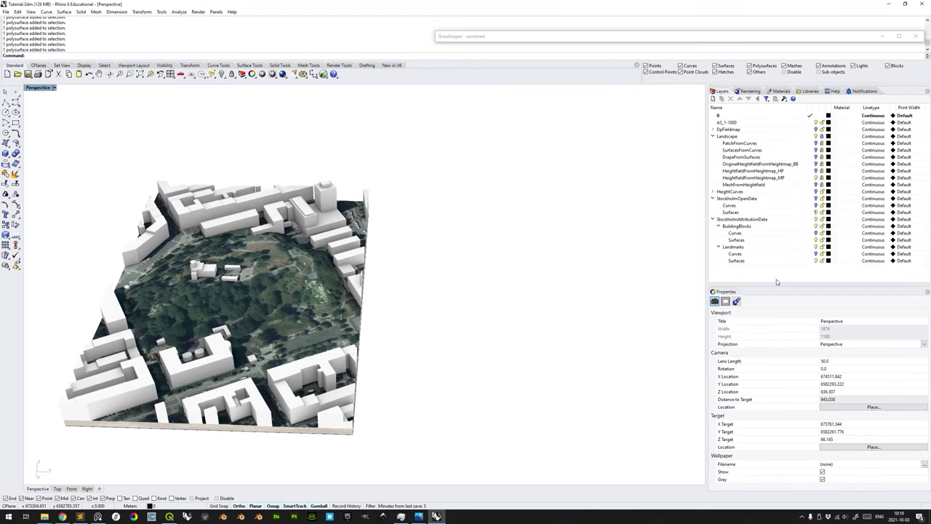
right_click(737, 240)
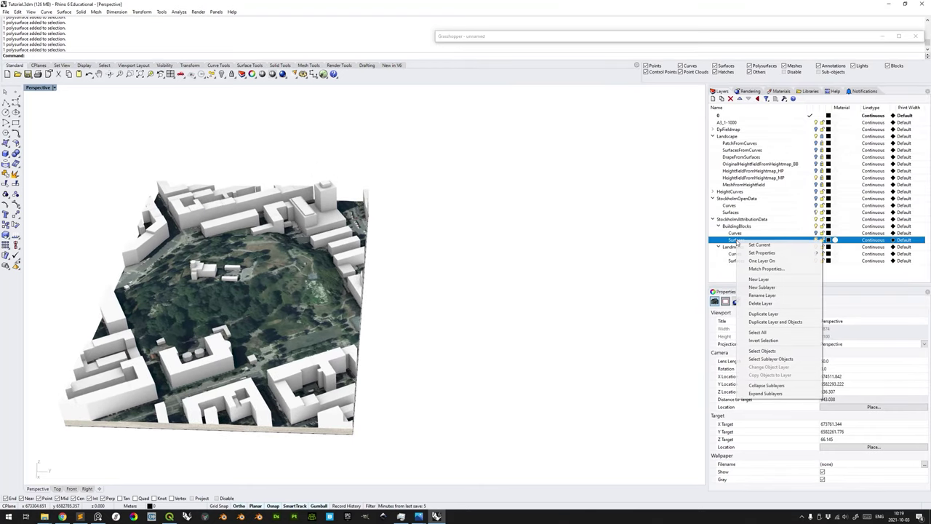
click(775, 351)
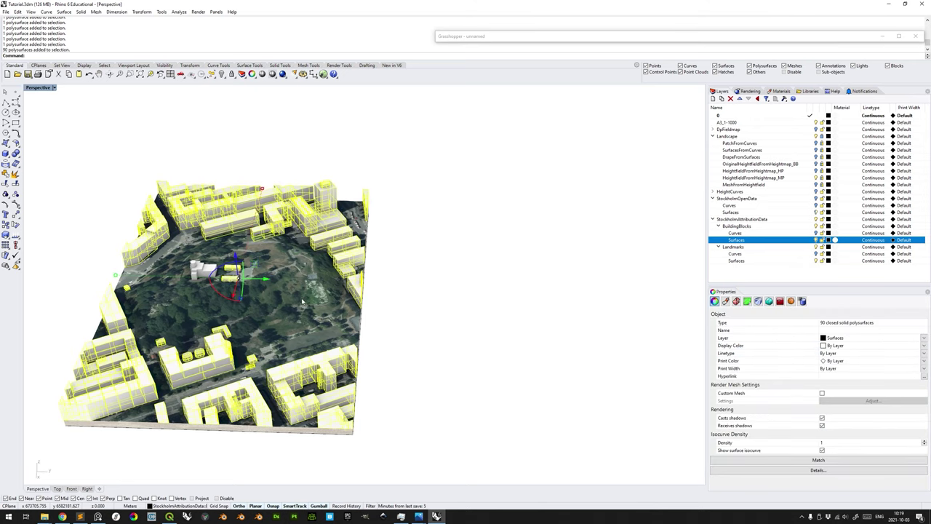
right_drag(362, 290, 329, 300)
scroll(328, 300, up, 5)
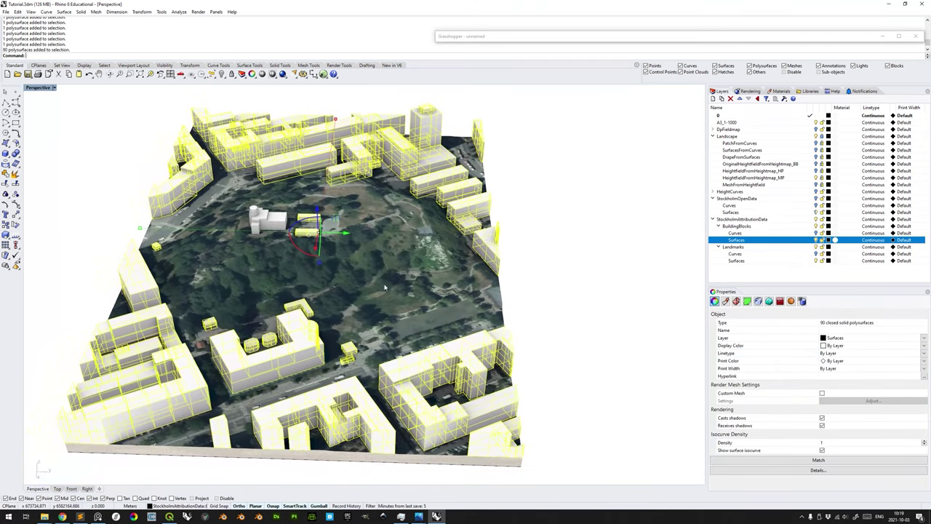
right_drag(378, 284, 372, 267)
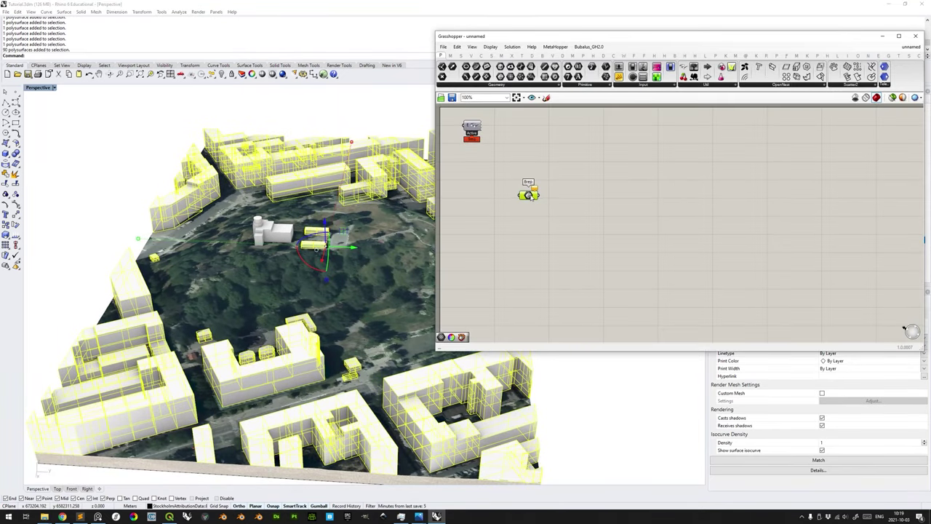
Reference the selected building solids as multiple breps in the Brep parameter, and deselect them in the model.
right_click(529, 195)
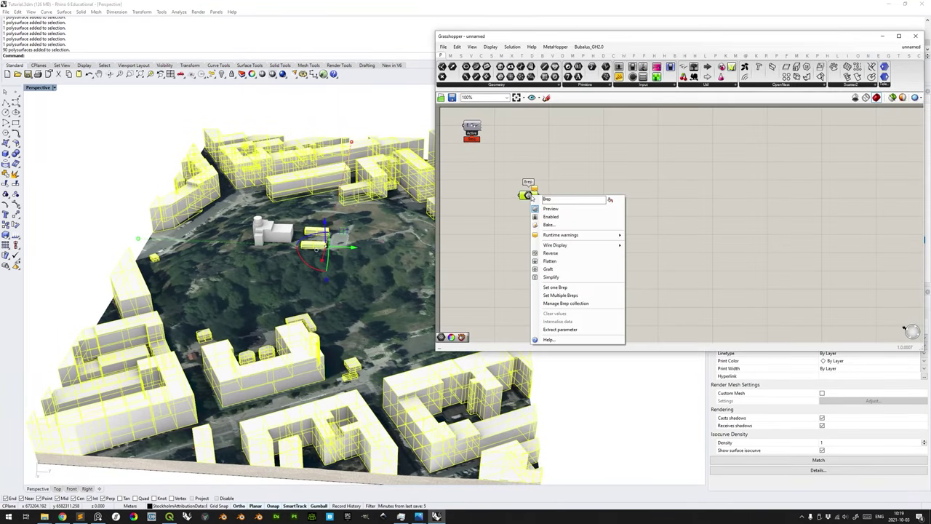
click(574, 296)
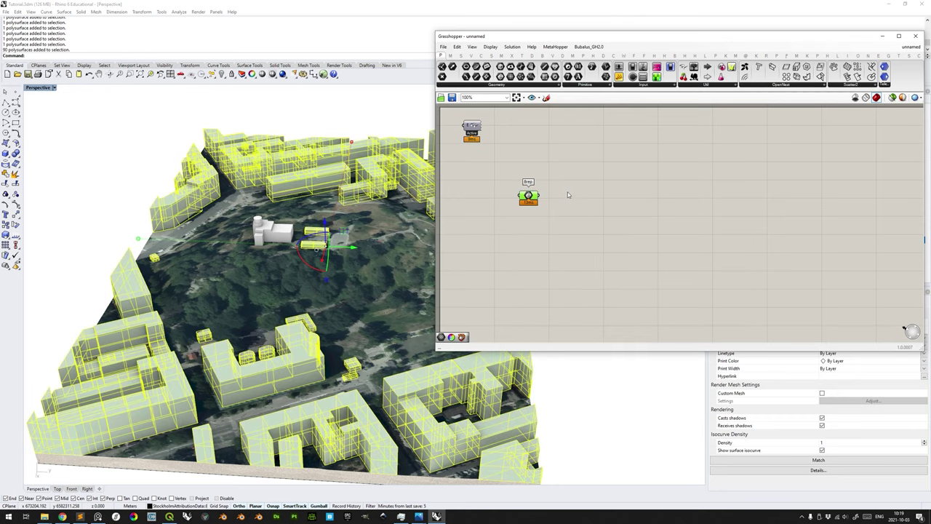
click(371, 122)
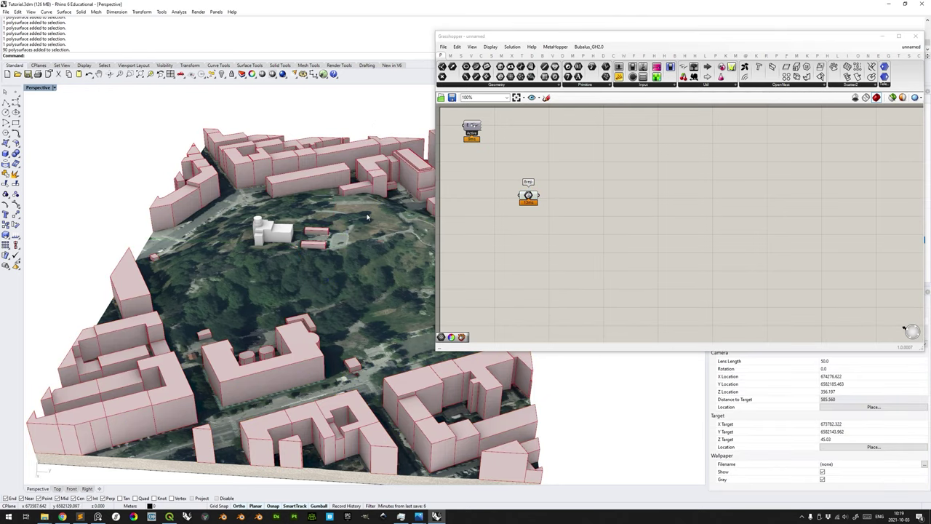
shift+right_drag(383, 265, 309, 255)
scroll(370, 254, down, 1)
scroll(370, 254, down, 1)
Reposition the Brep parameter slightly on the canvas and select it to highlight its referenced buildings in the model.
mouse_move(607, 203)
right_down()
mouse_move(569, 208)
mouse_move(592, 205)
right_up()
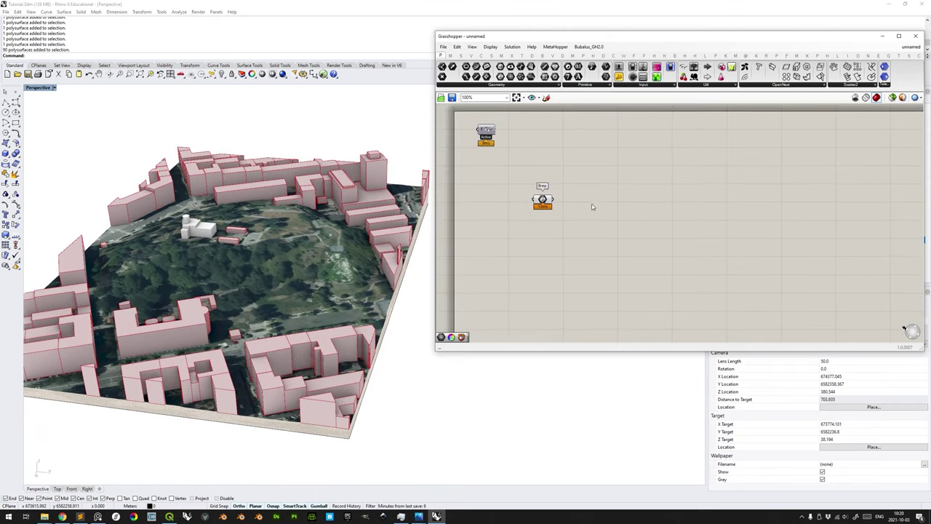
scroll(587, 204, down, 1)
drag(553, 202, 542, 208)
click(559, 209)
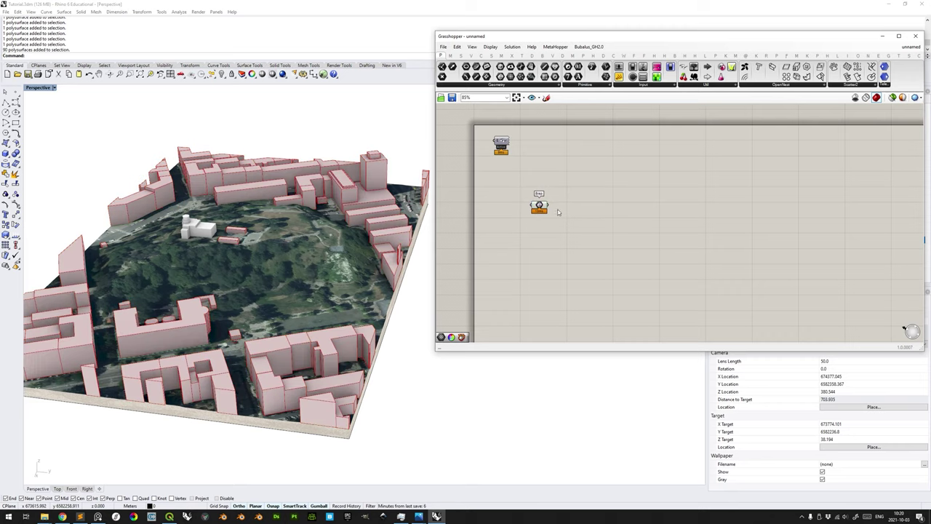
scroll(559, 211, up, 2)
right_drag(587, 216, 584, 216)
scroll(584, 216, down, 1)
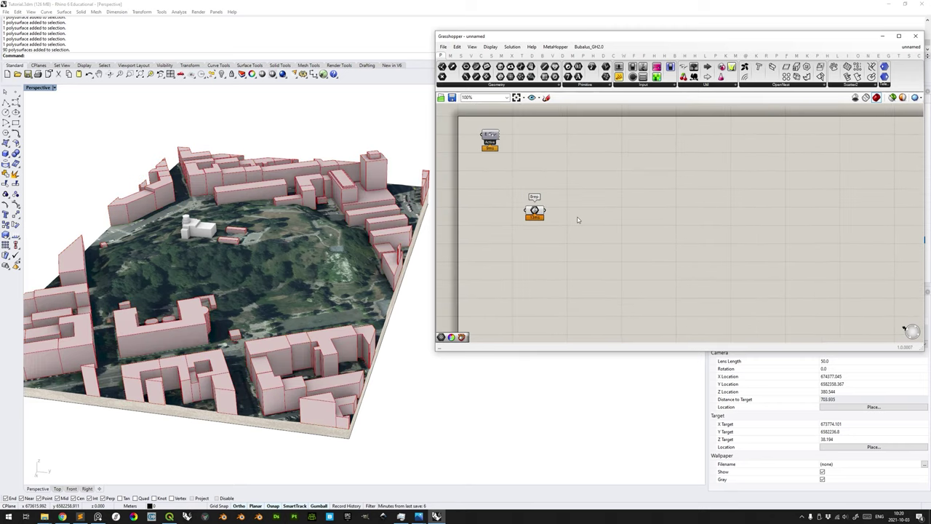
click(530, 209)
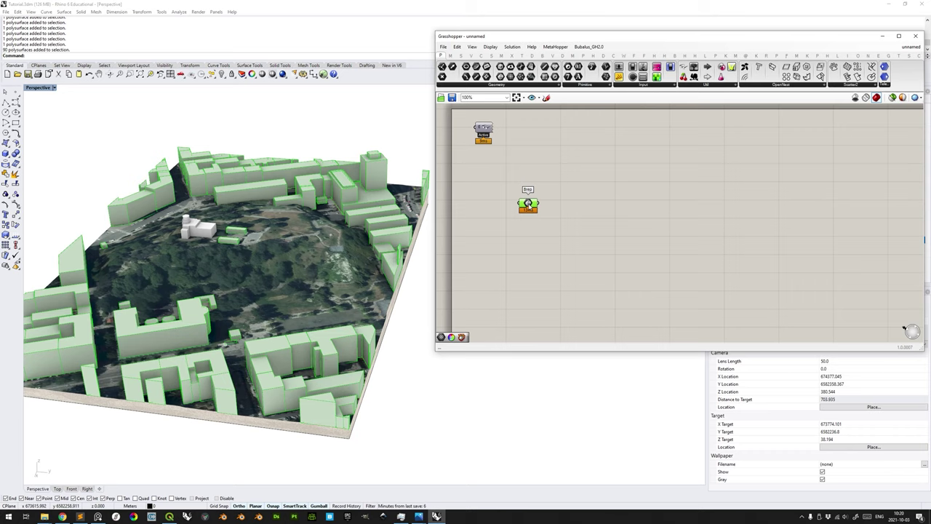
Add a Deconstruct Brep component beside the Brep parameter and feed the referenced buildings into its Brep input.
double_click(584, 208)
text(deco)
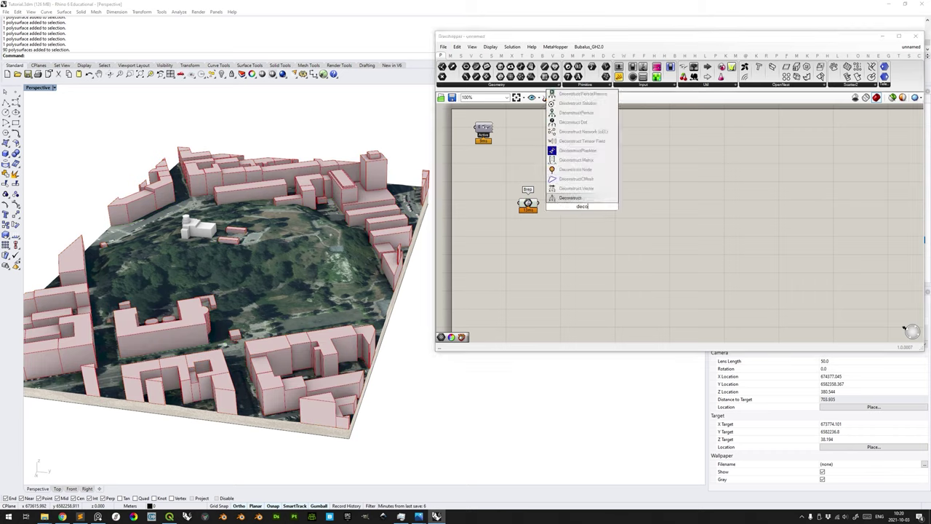
text(n brep)
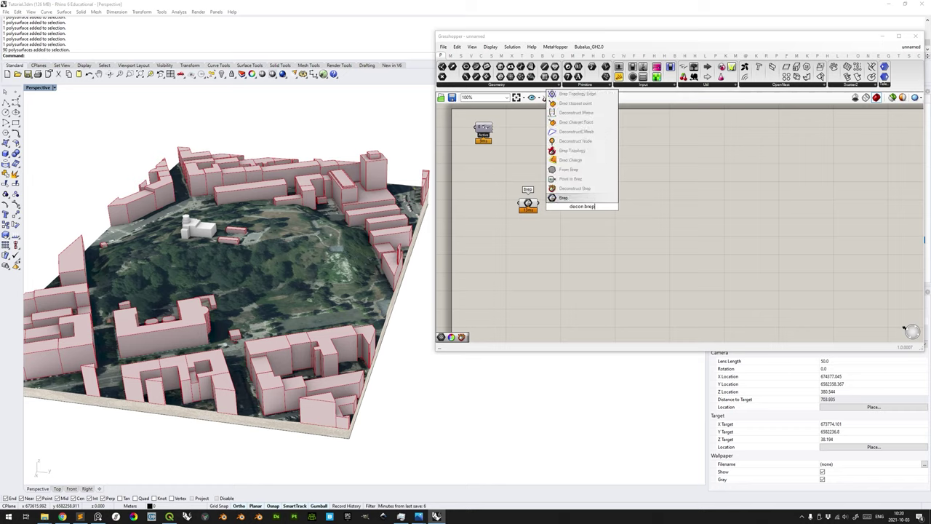
key(Return)
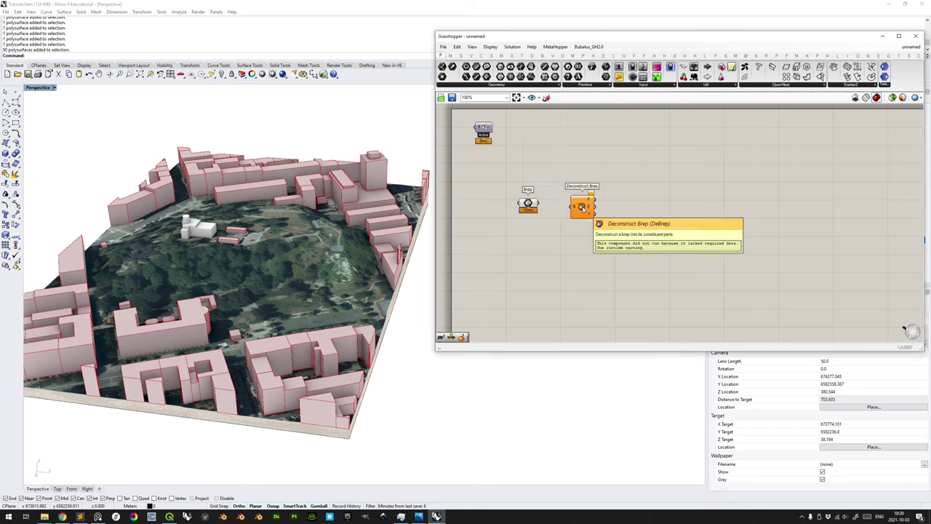
drag(538, 203, 565, 208)
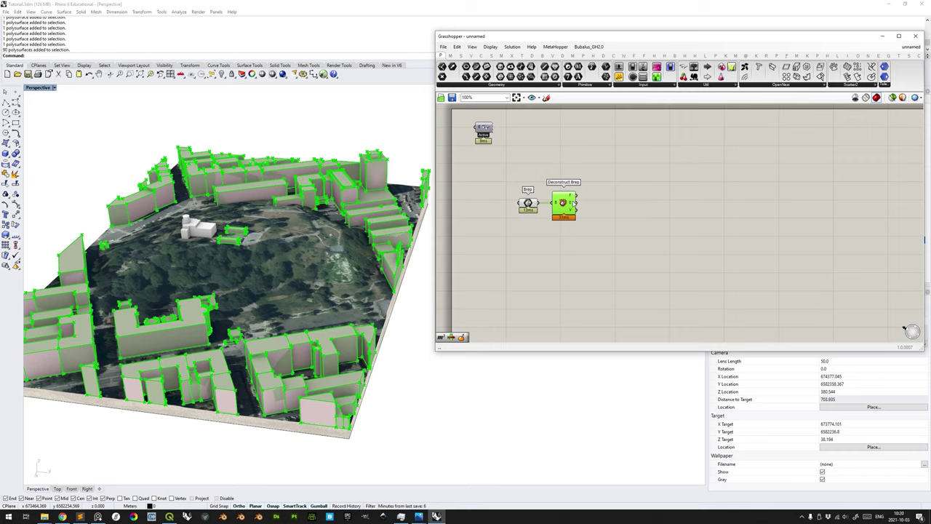
Examine the deconstructed faces, edges and vertices across the city model, up close on the courtyard building block at the street corner.
mouse_move(573, 210)
right_drag(606, 198, 607, 208)
scroll(386, 196, up, 10)
shift+right_drag(385, 198, 394, 234)
scroll(358, 246, down, 8)
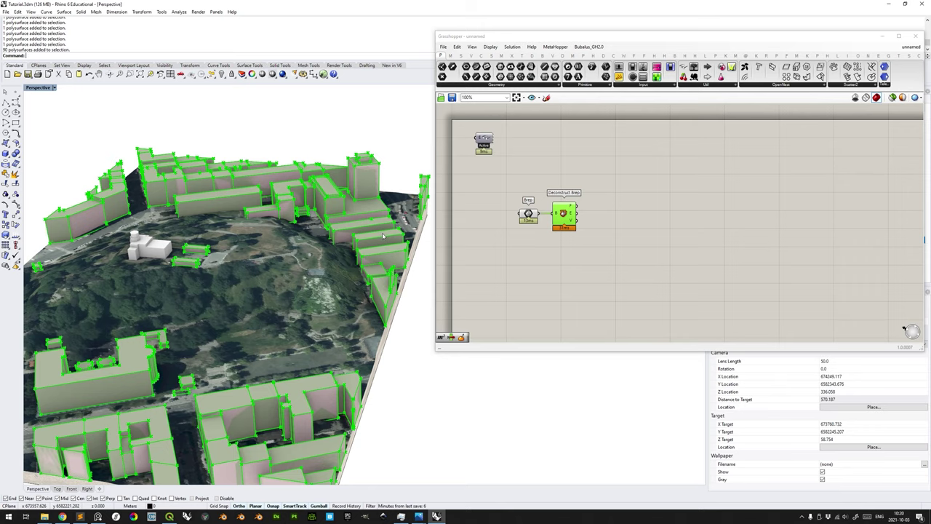
scroll(280, 282, down, 2)
shift+right_drag(273, 284, 375, 249)
right_drag(293, 271, 275, 333)
shift+right_drag(187, 325, 302, 248)
scroll(308, 226, down, 6)
scroll(302, 244, up, 1)
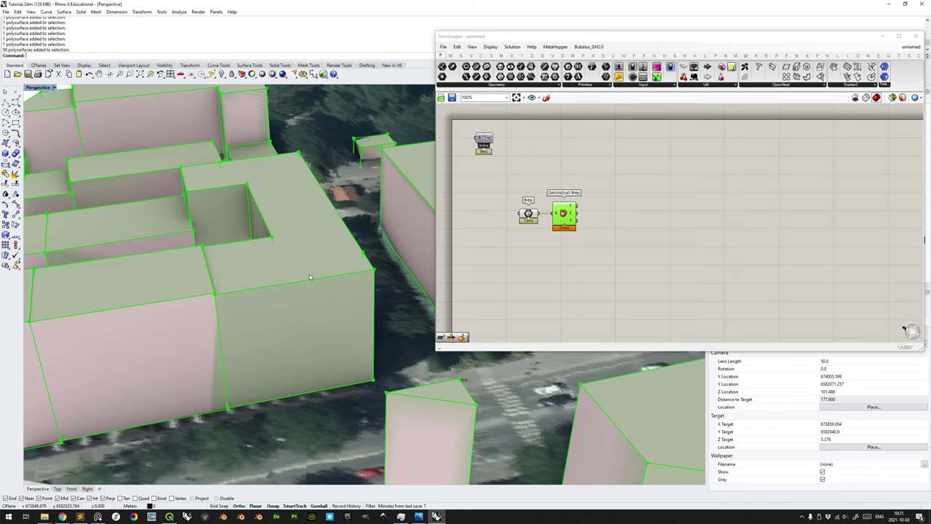
scroll(313, 272, down, 1)
mouse_move(313, 271)
right_down()
mouse_move(323, 254)
mouse_move(323, 267)
right_up()
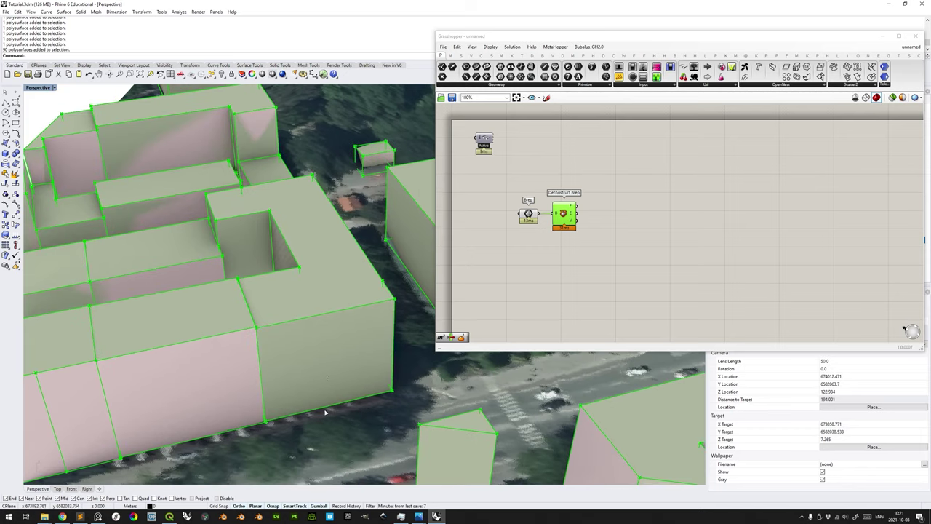
View the courtyard building block in Wireframe and Shaded display modes, and return the viewport to Rendered.
click(54, 88)
click(51, 104)
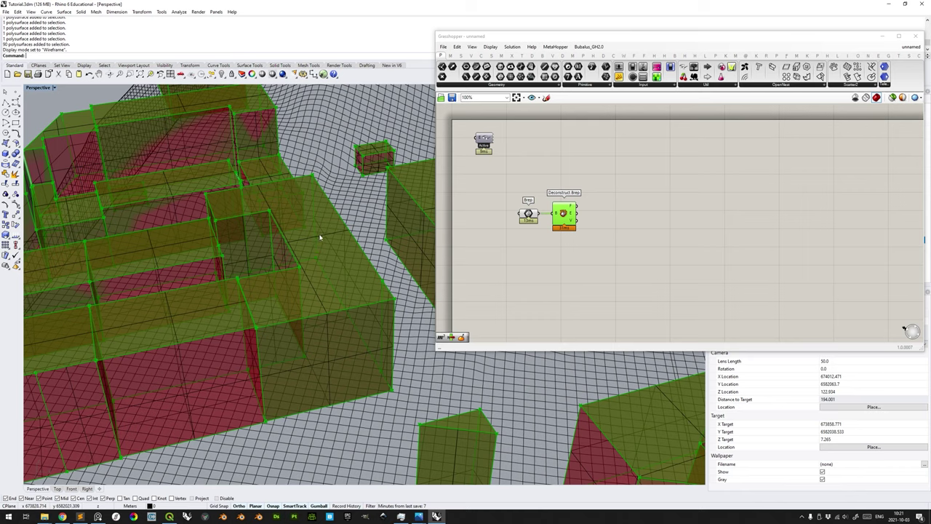
click(55, 88)
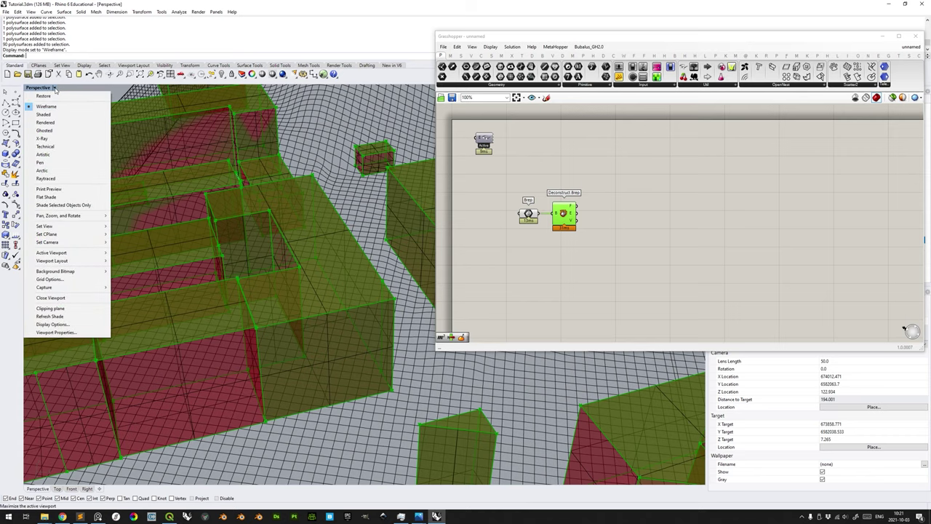
click(44, 114)
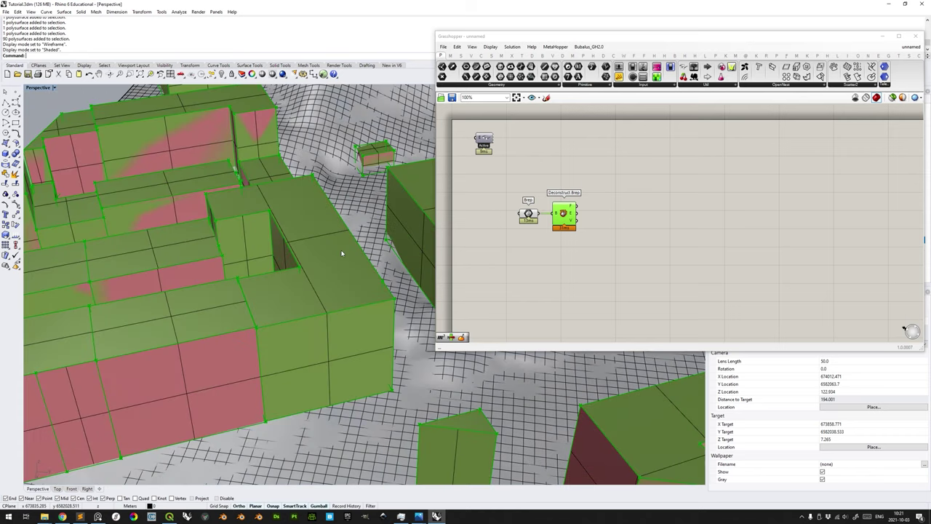
click(55, 88)
click(44, 123)
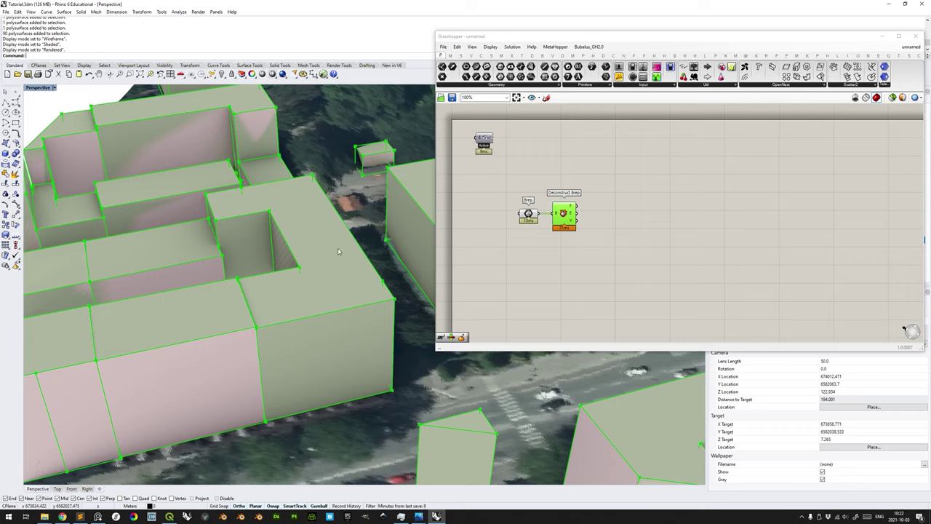
Examine the roof and wall faces of the courtyard block and its neighbours from several angles.
scroll(318, 235, down, 5)
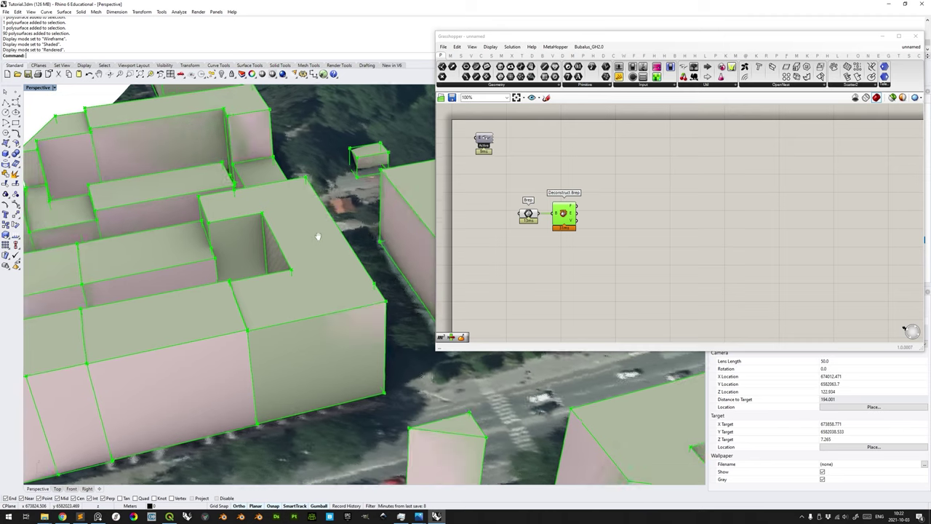
shift+right_drag(268, 269, 266, 212)
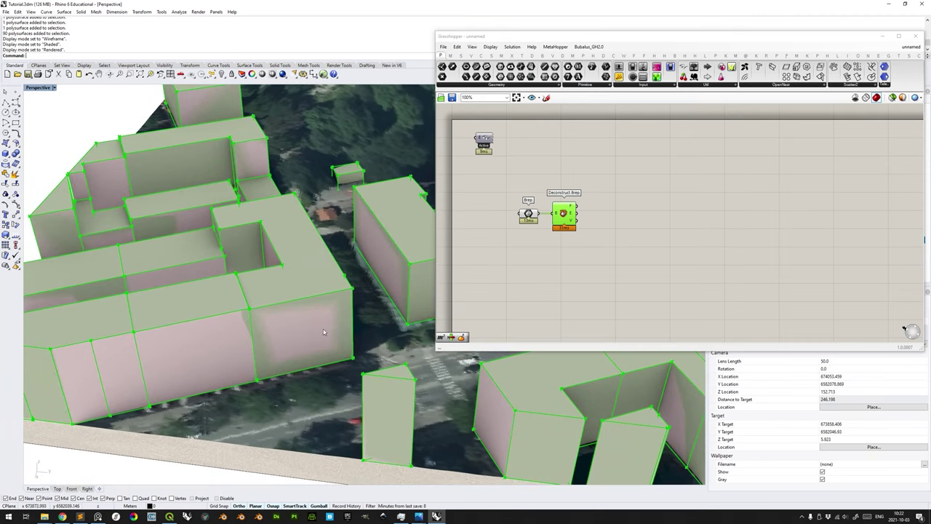
shift+right_drag(414, 301, 264, 356)
shift+right_drag(384, 322, 265, 341)
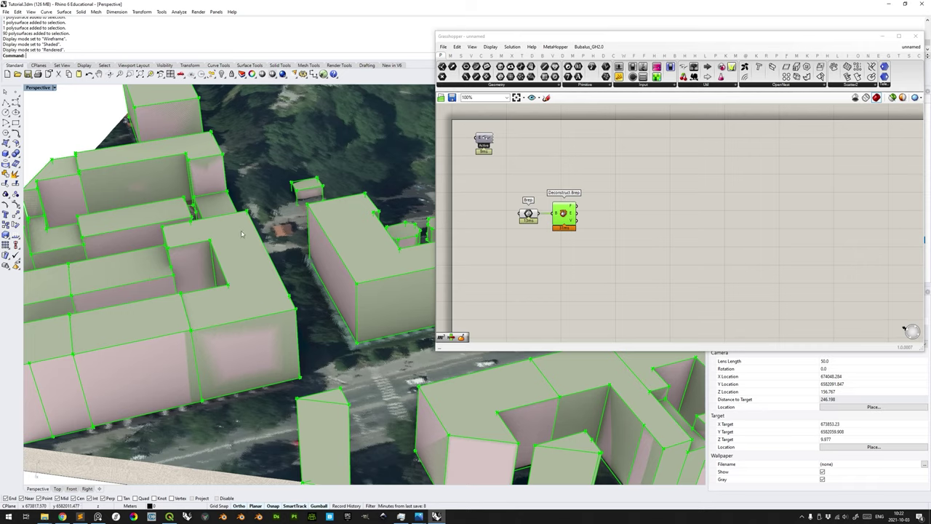
shift+right_drag(243, 271, 273, 271)
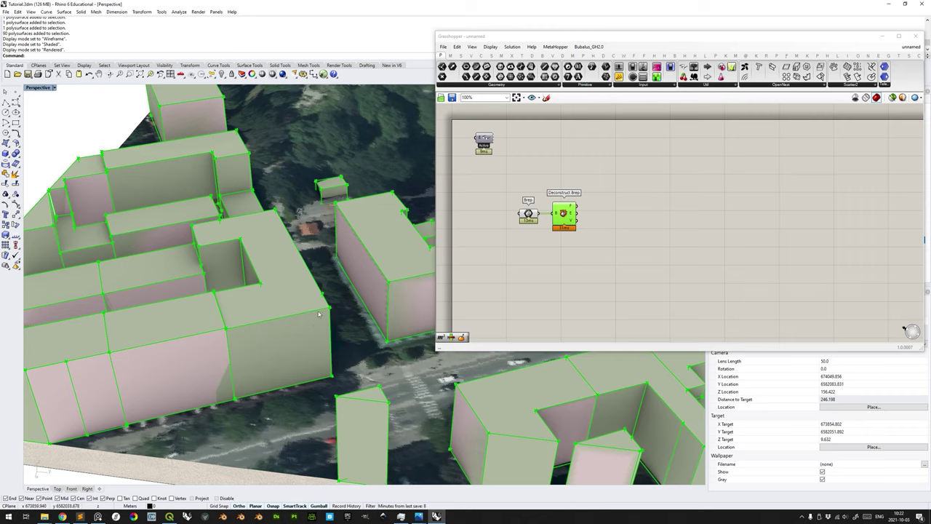
right_drag(334, 314, 287, 288)
right_drag(325, 251, 320, 284)
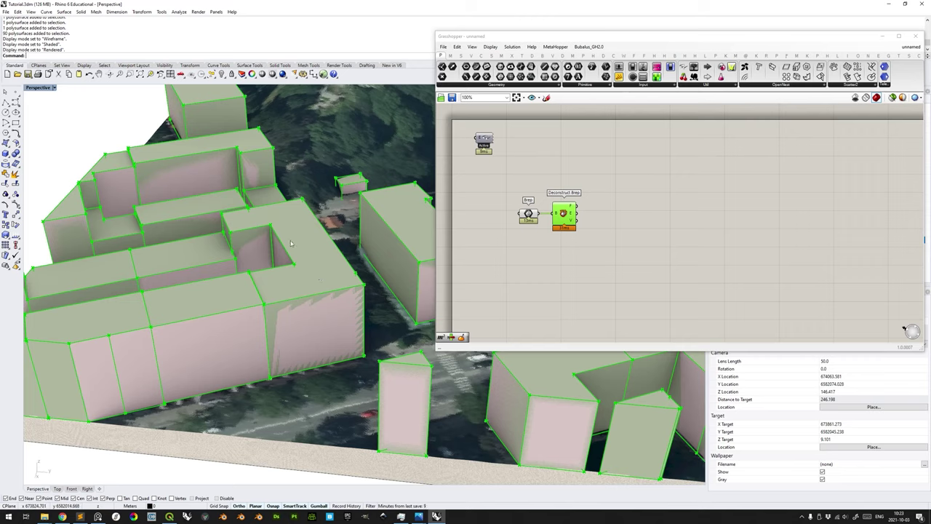
Add an Area component, connect the Faces output of Deconstruct Brep to its Geometry input, and check the Centroid output.
right_drag(604, 212, 597, 206)
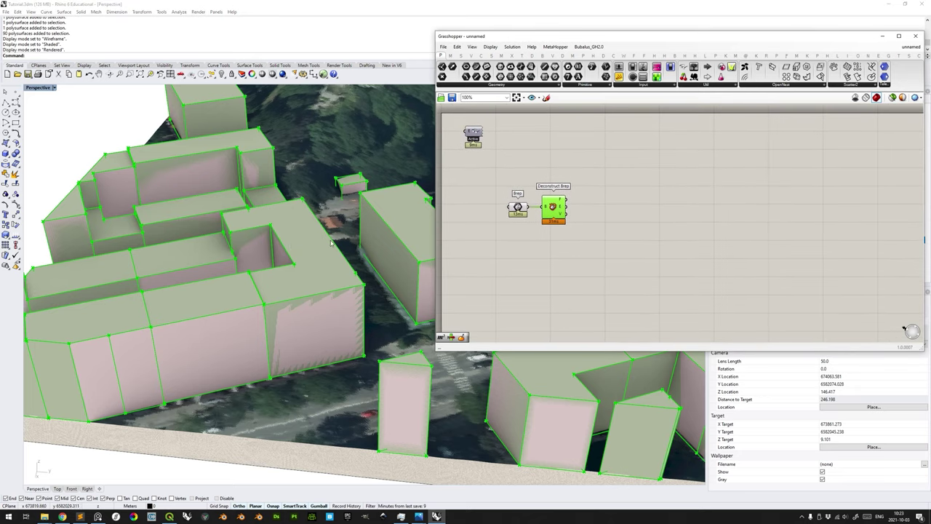
right_drag(595, 201, 603, 201)
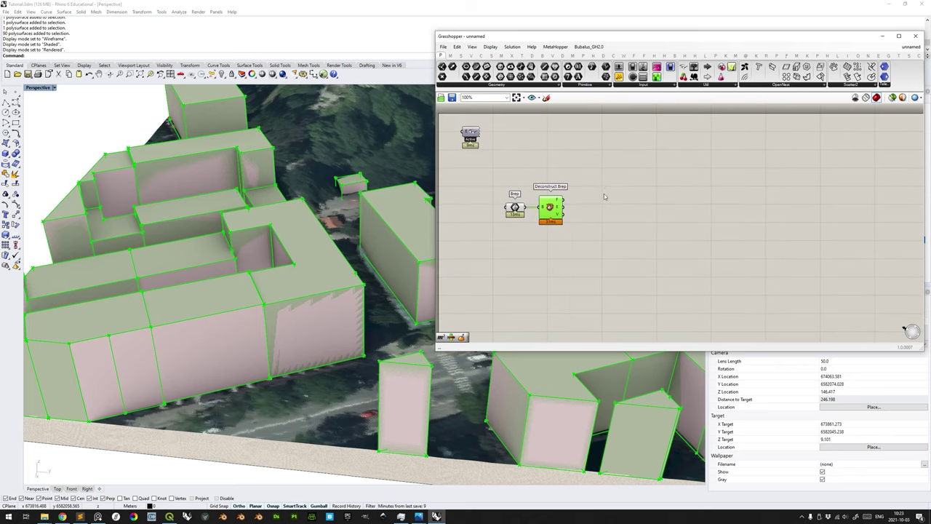
double_click(602, 178)
text(area)
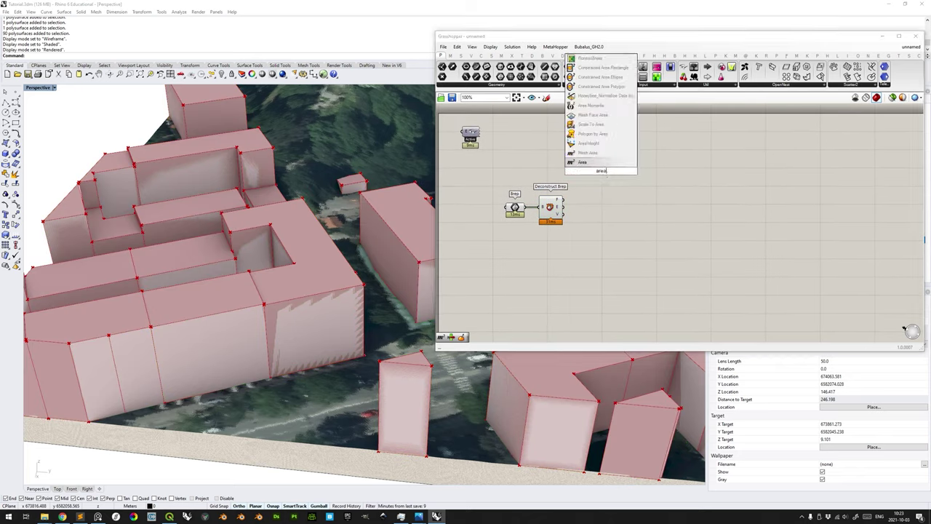
key(Return)
drag(563, 199, 604, 153)
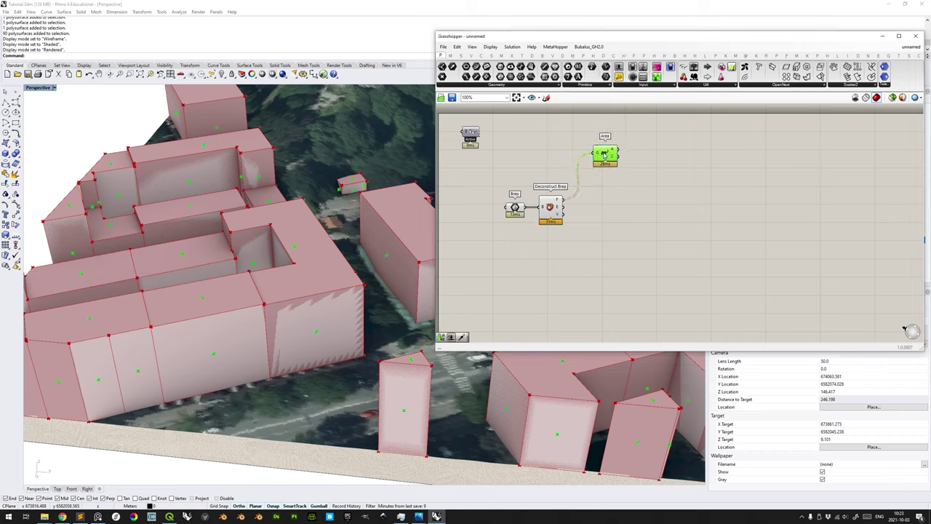
mouse_move(615, 151)
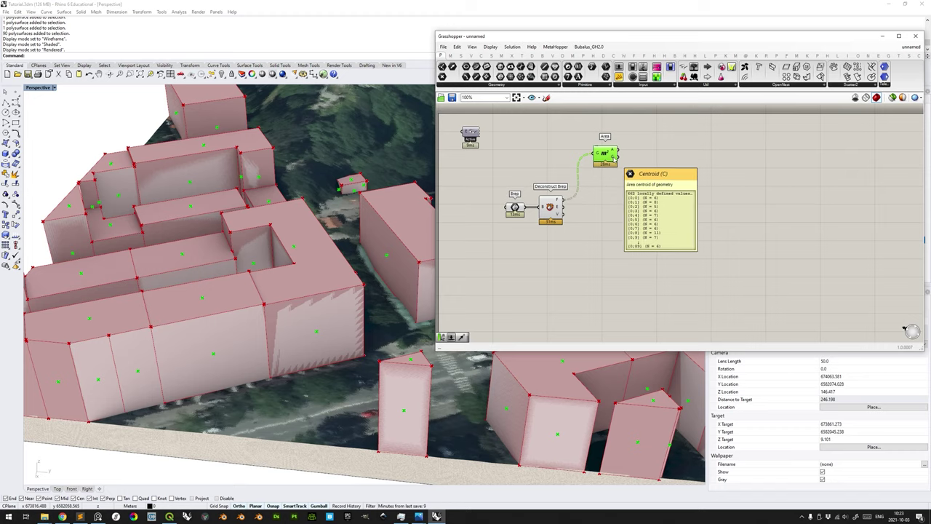
right_drag(614, 158, 576, 160)
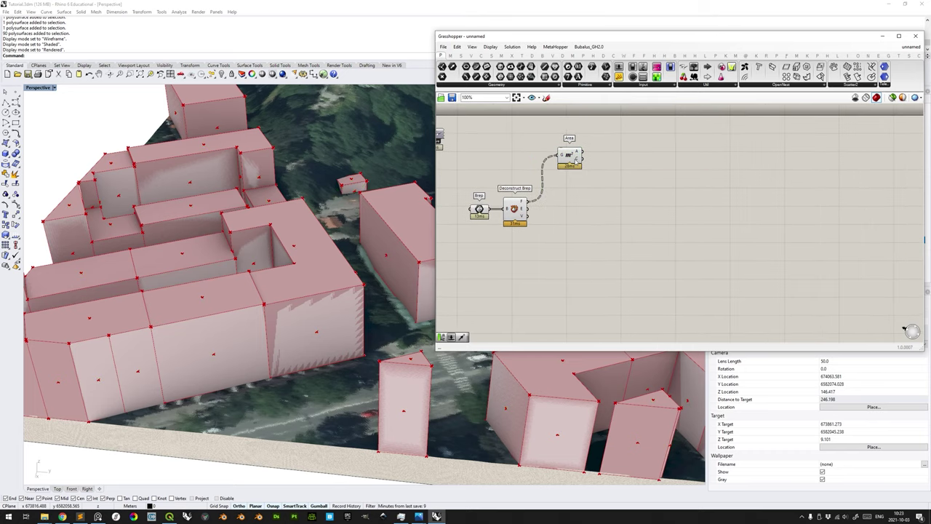
click(576, 160)
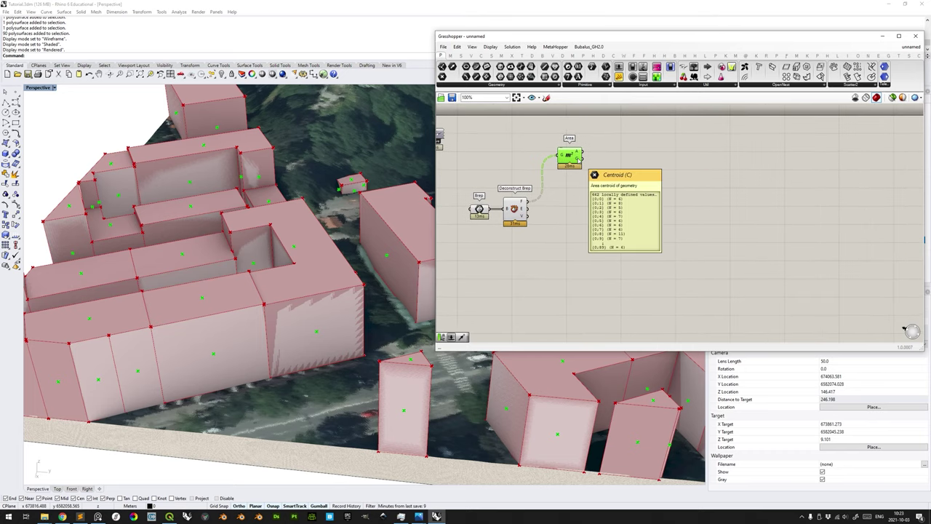
Add a Surface Closest Point component and connect the Faces output of Deconstruct Brep to its Surface input.
double_click(618, 197)
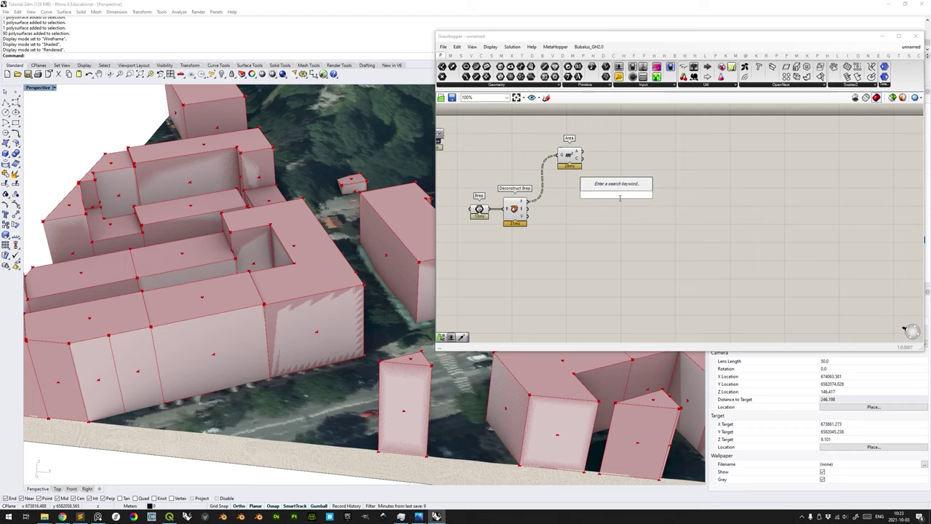
text(surface col)
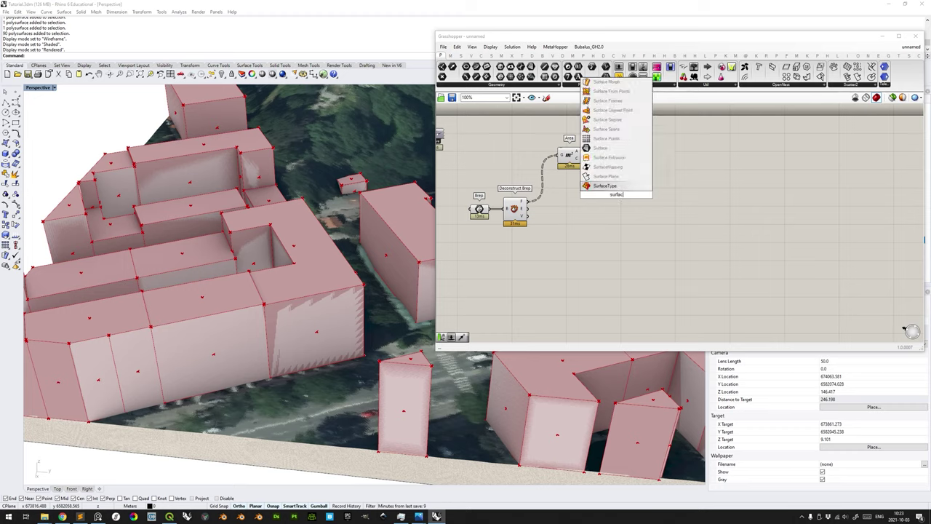
key(BackSpace)
key(BackSpace)
text(losest)
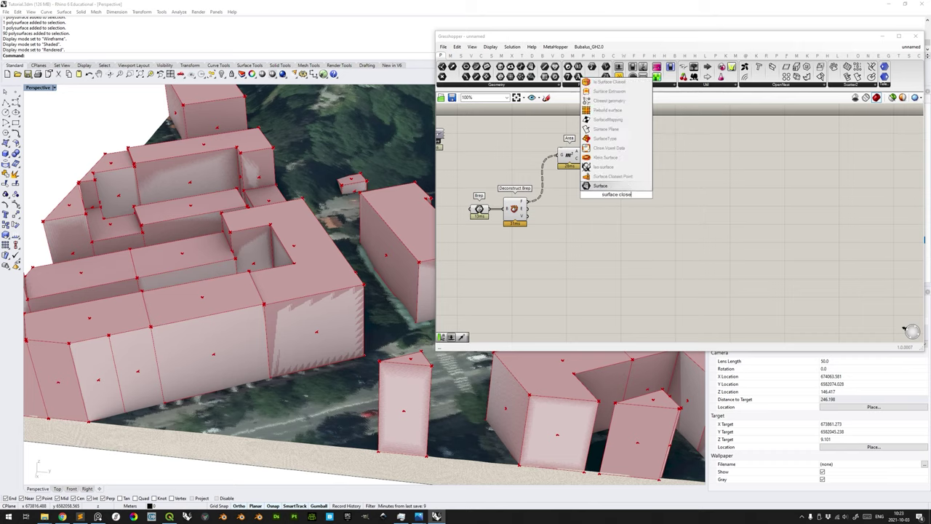
key(Up)
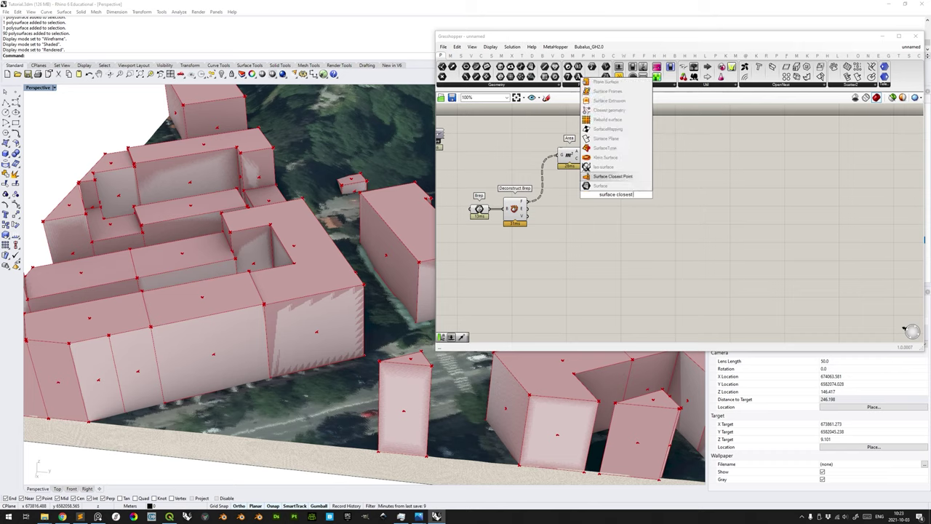
key(Return)
drag(539, 198, 608, 202)
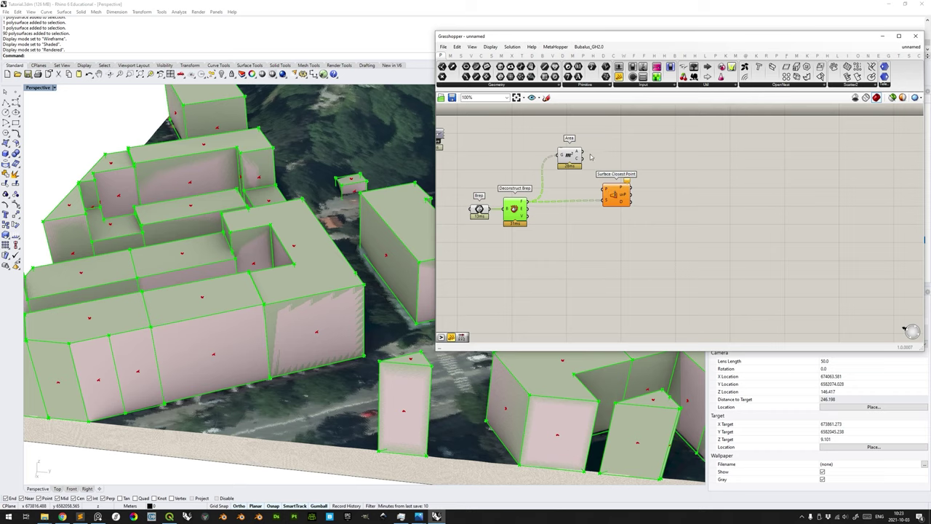
Connect the Centroid output of Area to the Point input of Surface Closest Point and check the UV Point output.
drag(581, 155, 614, 162)
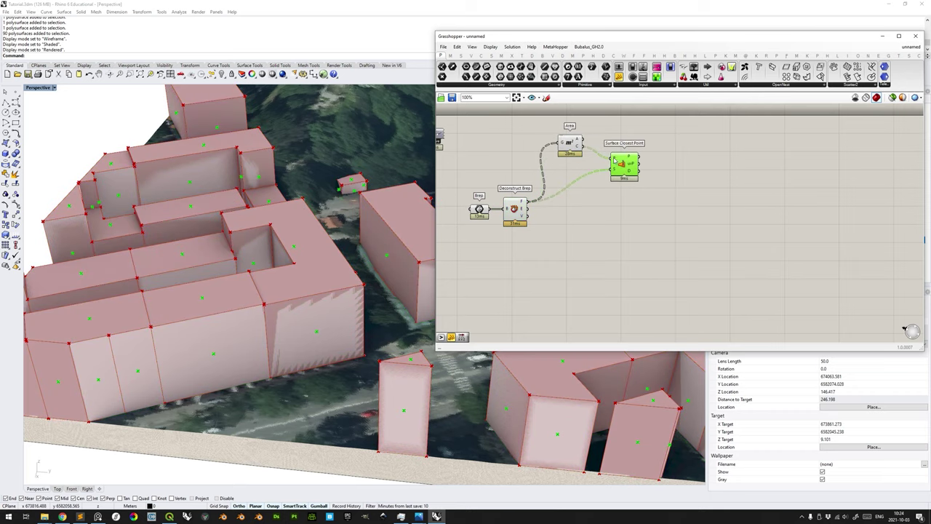
mouse_move(615, 162)
click(577, 148)
mouse_move(580, 146)
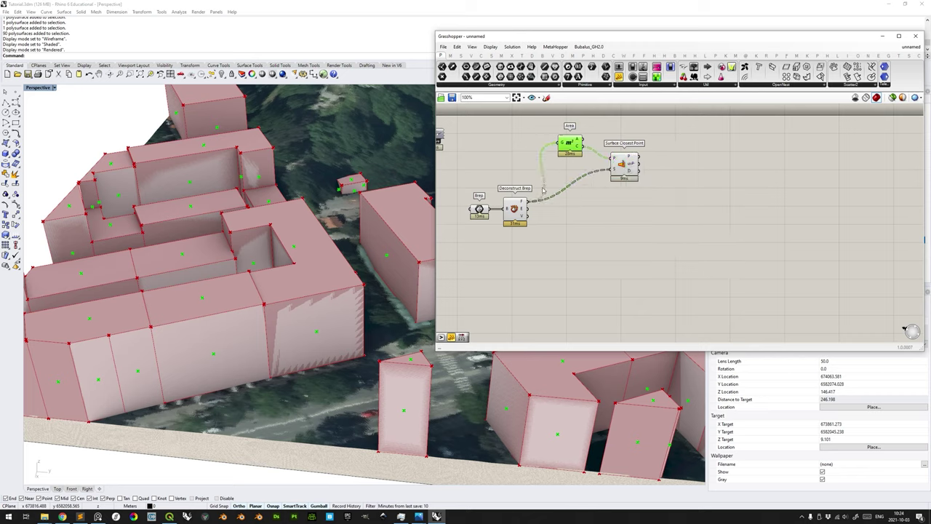
click(521, 206)
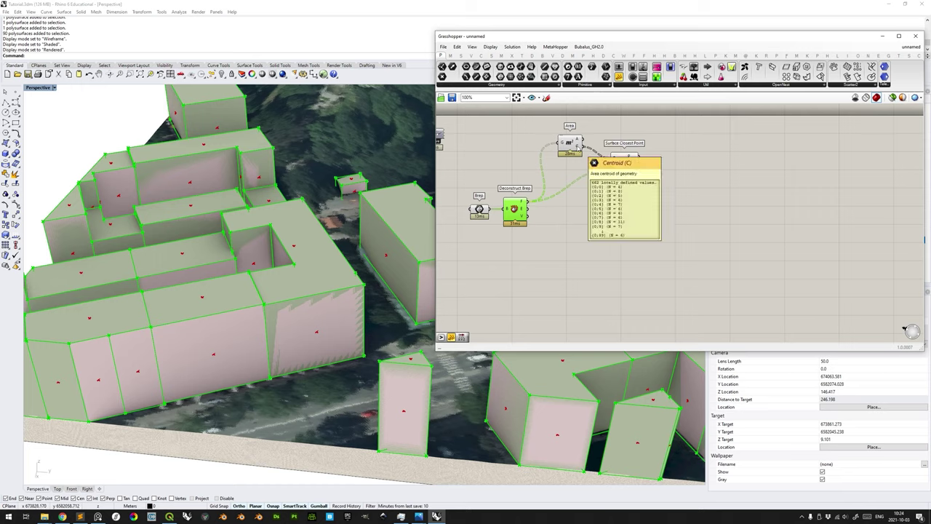
click(578, 147)
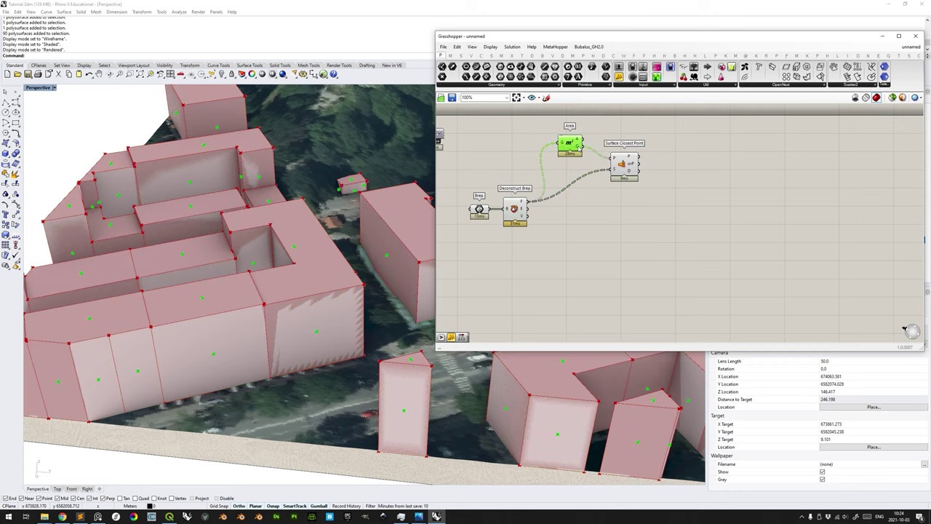
click(620, 165)
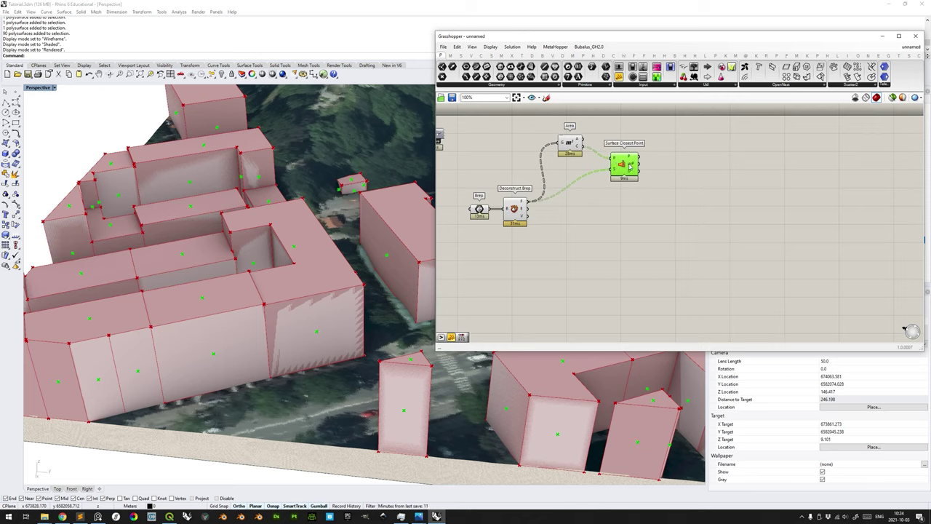
mouse_move(630, 166)
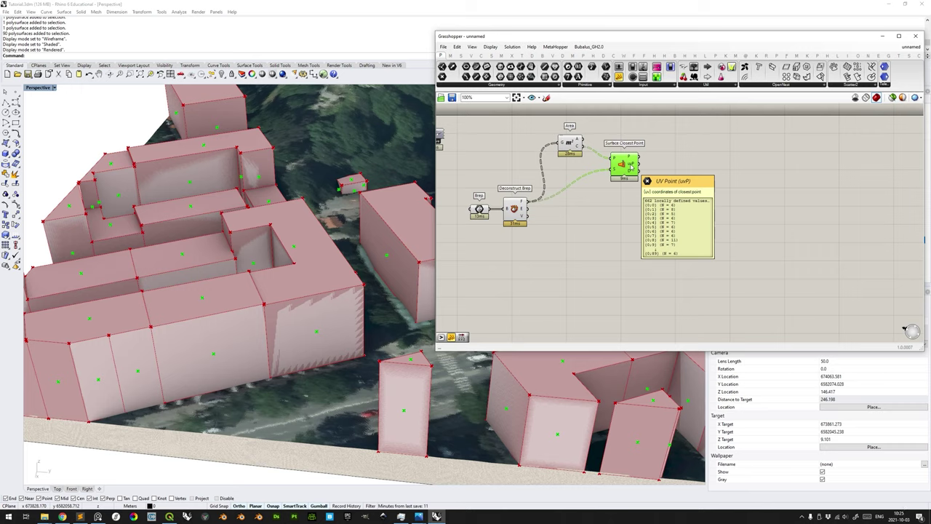
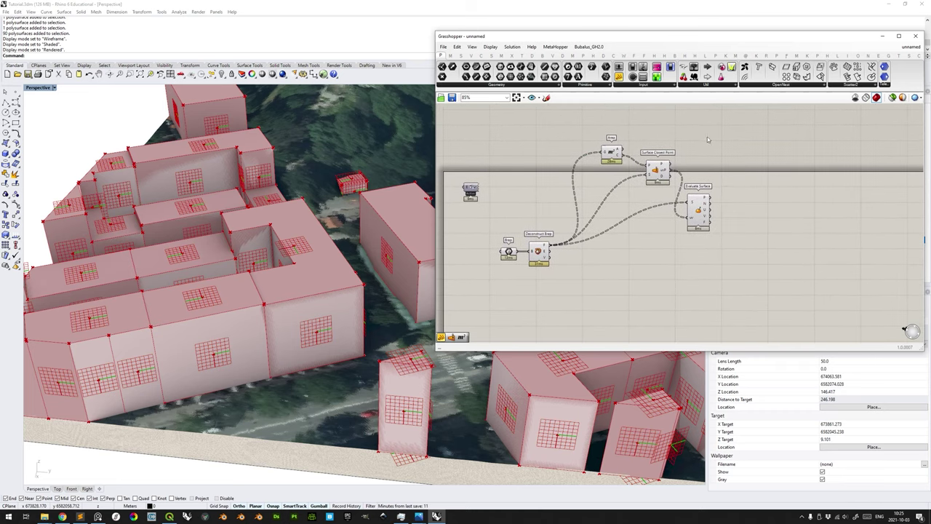
Shift the whole definition down the canvas to free space above it, and move the separate unconnected component further up.
alt+drag(708, 137, 707, 136)
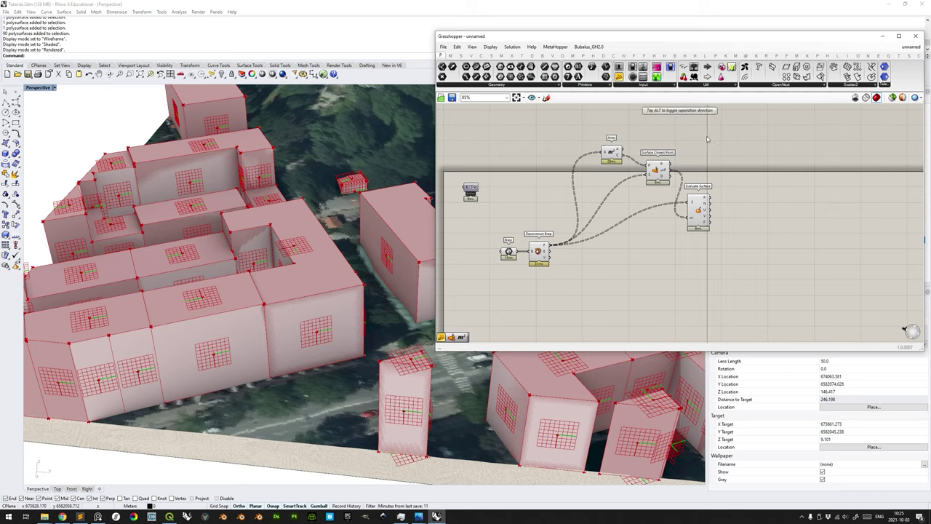
key(alt)
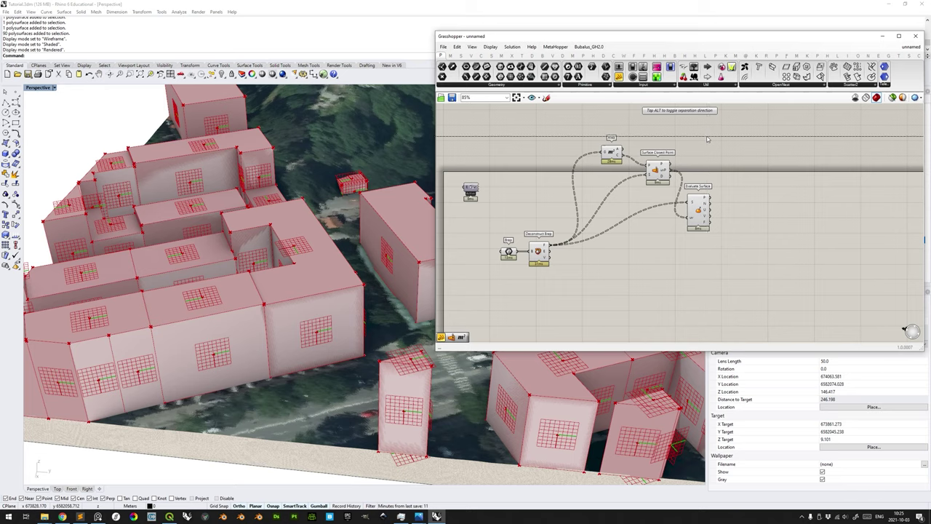
drag(707, 139, 717, 190)
right_drag(737, 298, 738, 236)
drag(475, 181, 470, 132)
right_drag(742, 235, 712, 224)
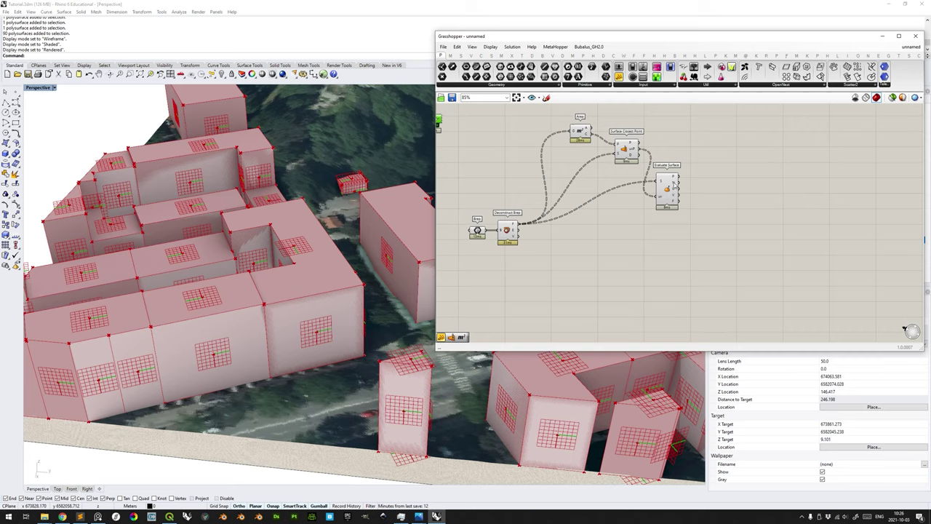
Add a Panel beside Evaluate Surface, connect the Normal output to it, and inspect the listed face normals.
mouse_move(675, 186)
double_click(725, 138)
text(panel)
key(Return)
drag(677, 182, 820, 164)
drag(726, 149, 748, 144)
scroll(746, 145, up, 3)
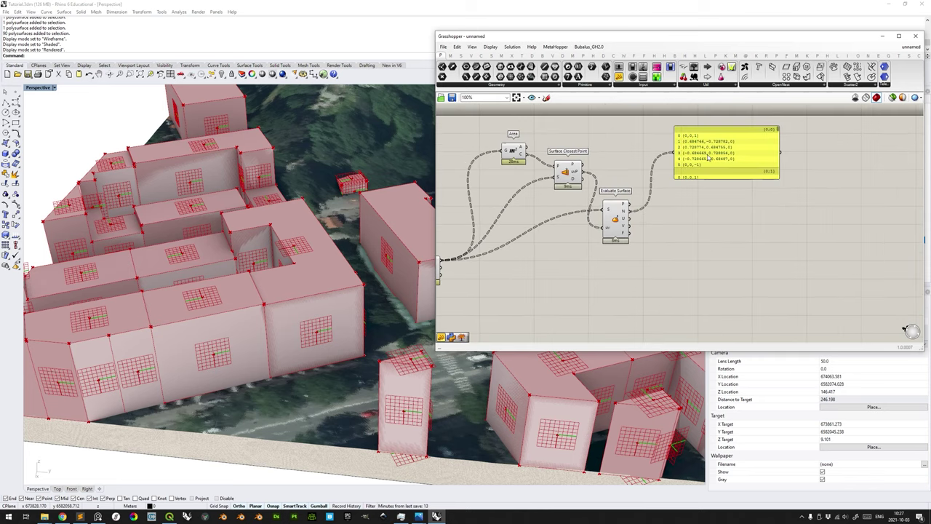
scroll(764, 149, down, 2)
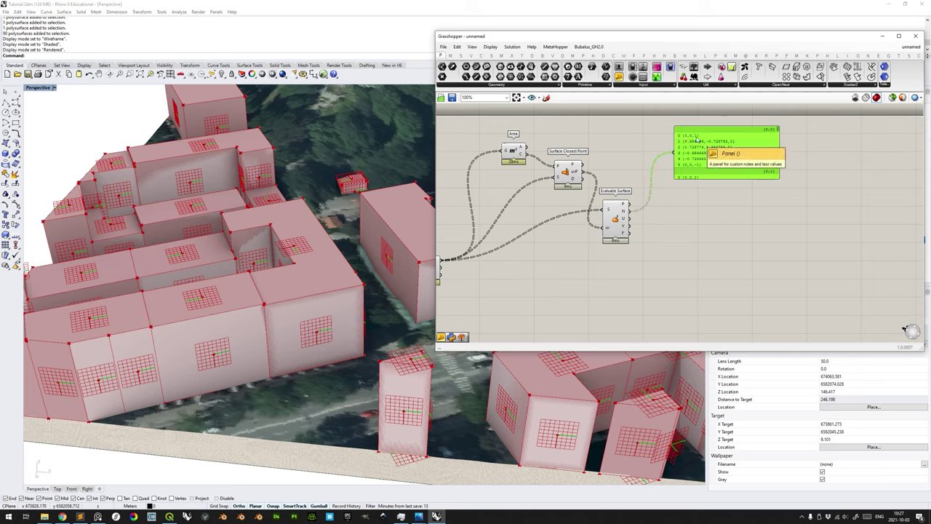
Add a Dot Product component below the normals panel and move it further away from Evaluate Surface.
mouse_move(694, 234)
right_down()
mouse_move(695, 221)
mouse_move(710, 227)
right_up()
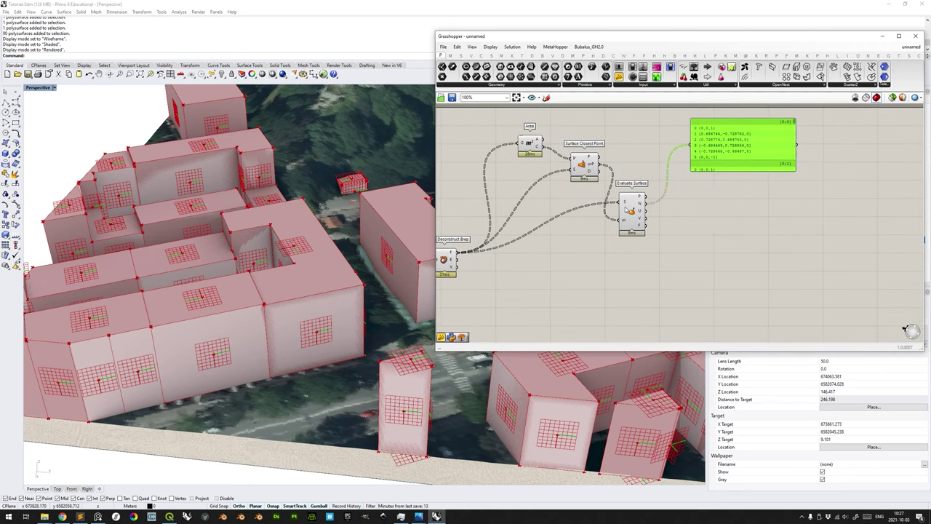
double_click(751, 222)
text(dot pro)
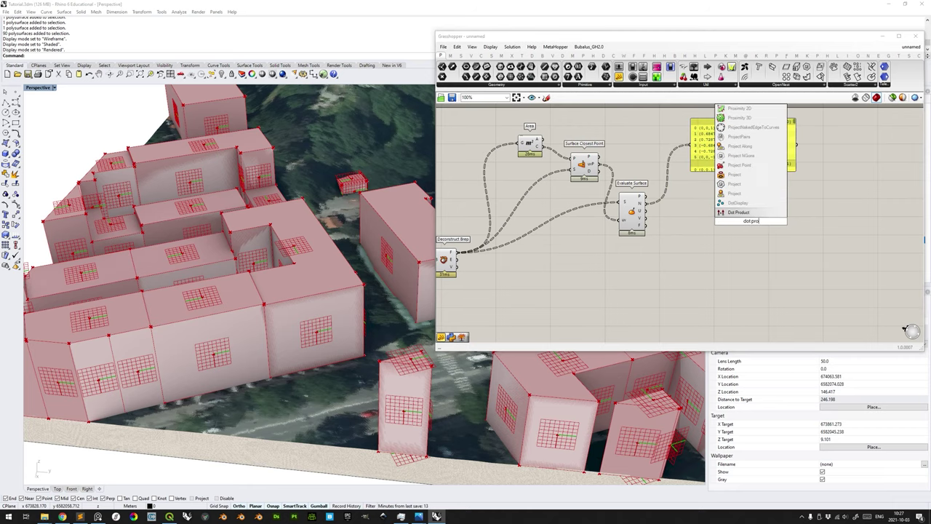
key(Return)
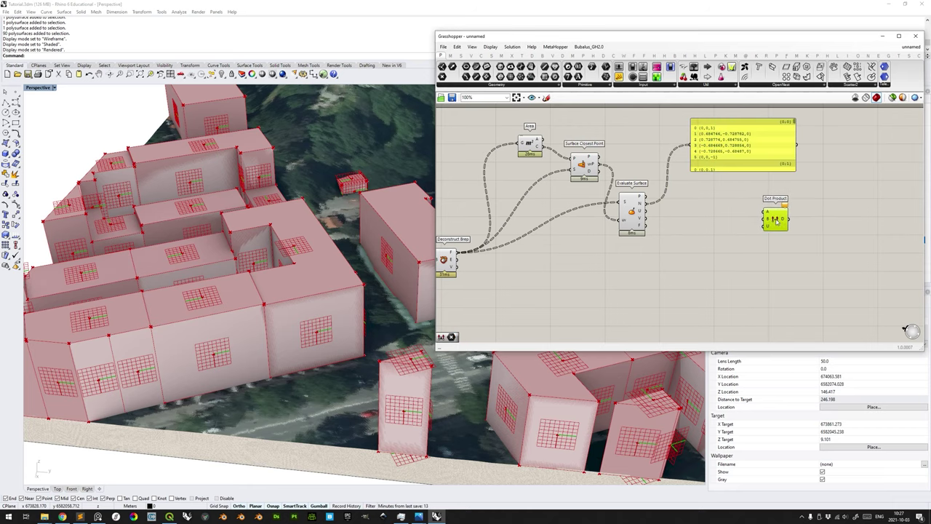
right_drag(726, 209, 719, 206)
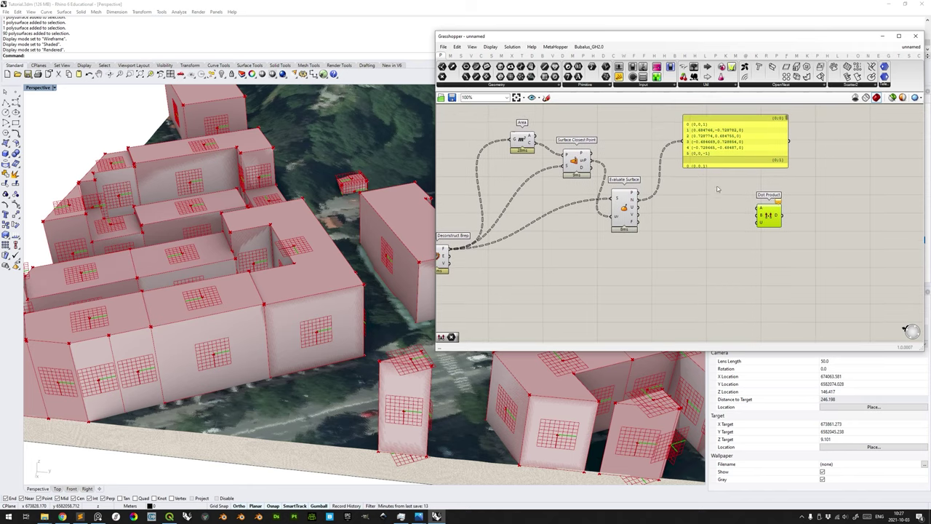
right_drag(728, 191, 727, 198)
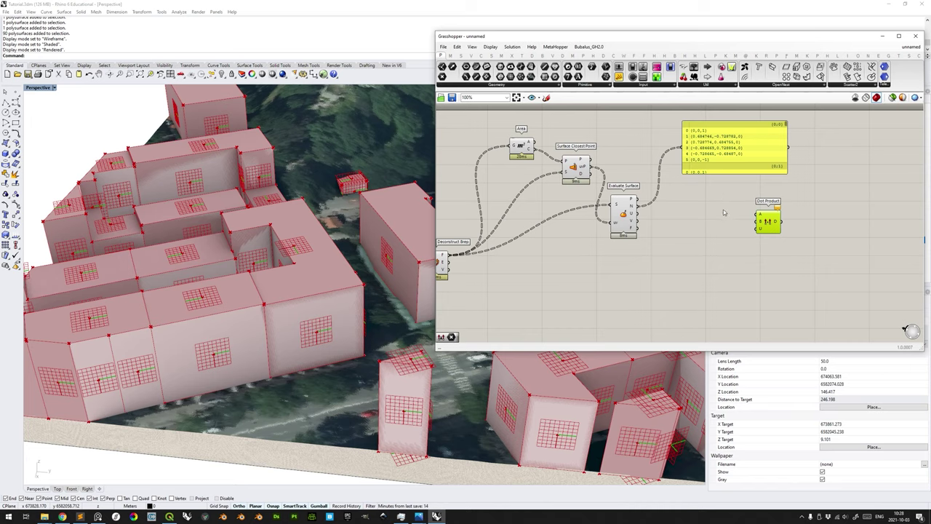
scroll(701, 138, up, 2)
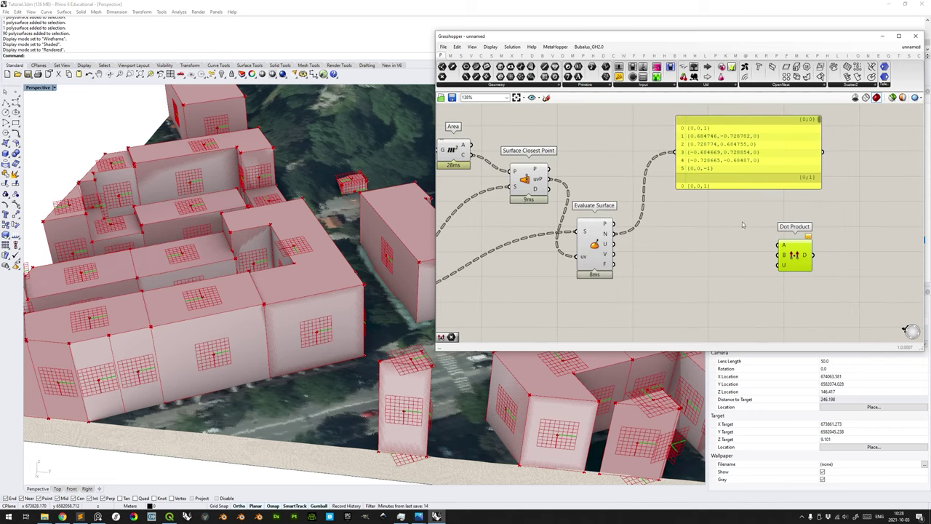
scroll(732, 248, down, 2)
right_drag(719, 227, 701, 227)
drag(759, 238, 802, 238)
right_drag(774, 238, 725, 247)
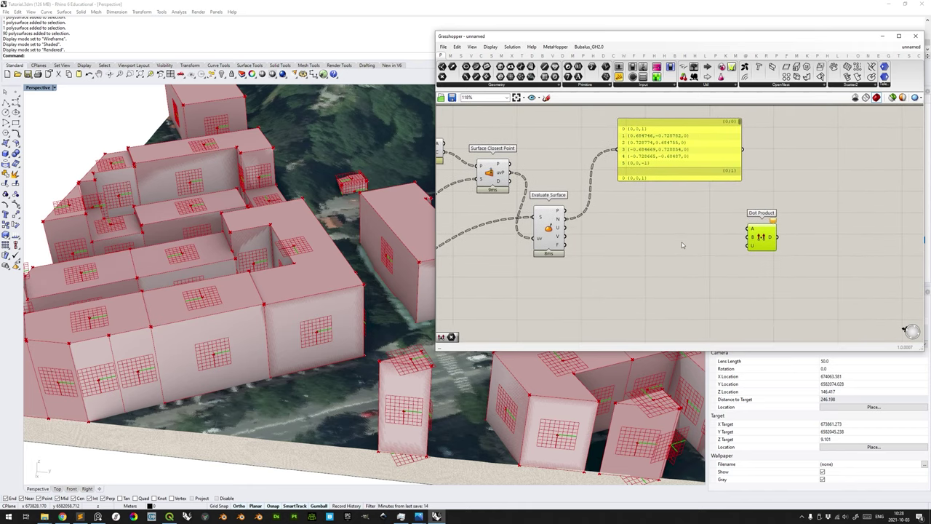
Add a List Item component, check its index setting, and connect the Normal output of Evaluate Surface to its List input.
double_click(663, 233)
text(list item)
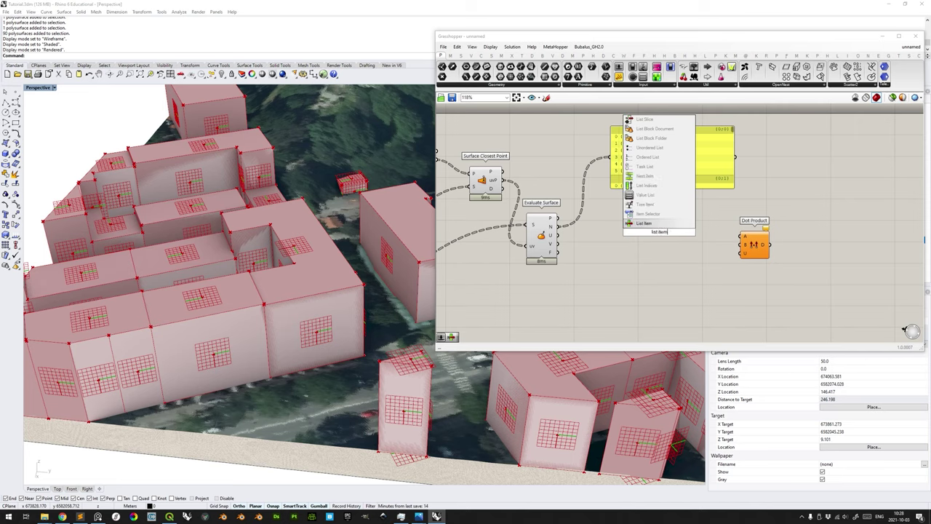
key(Return)
scroll(659, 232, up, 2)
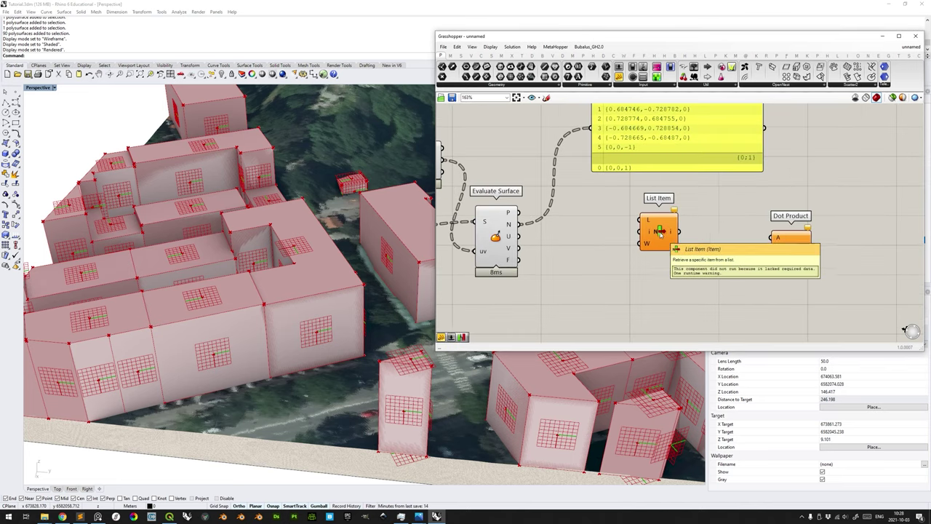
click(645, 226)
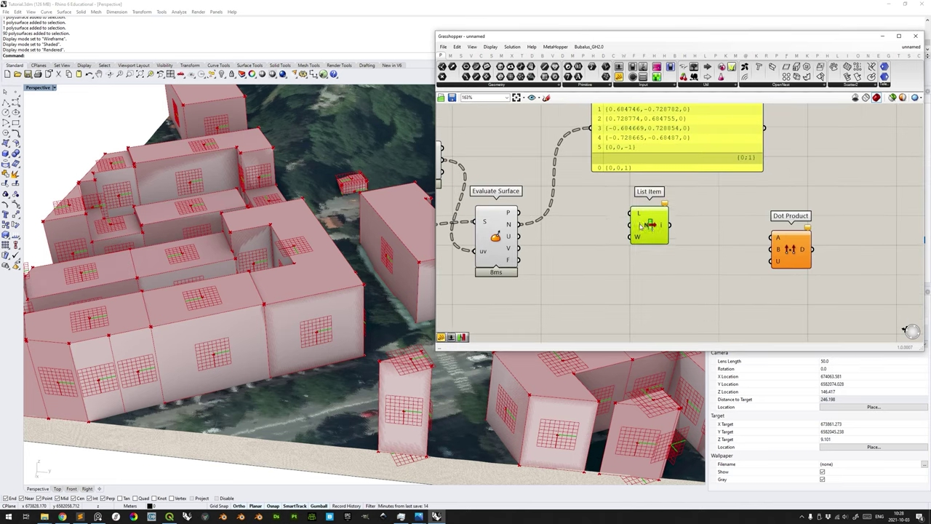
right_click(640, 225)
mouse_move(681, 297)
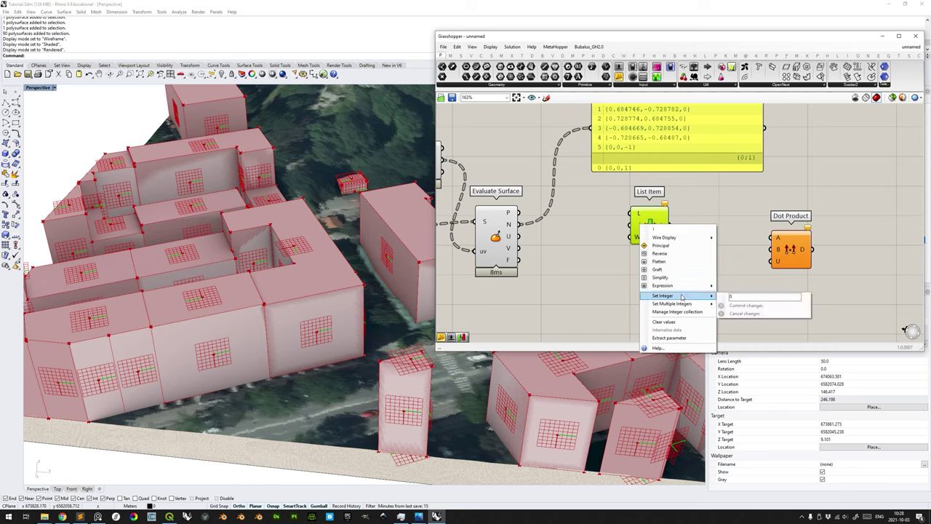
click(731, 255)
right_drag(695, 222, 689, 256)
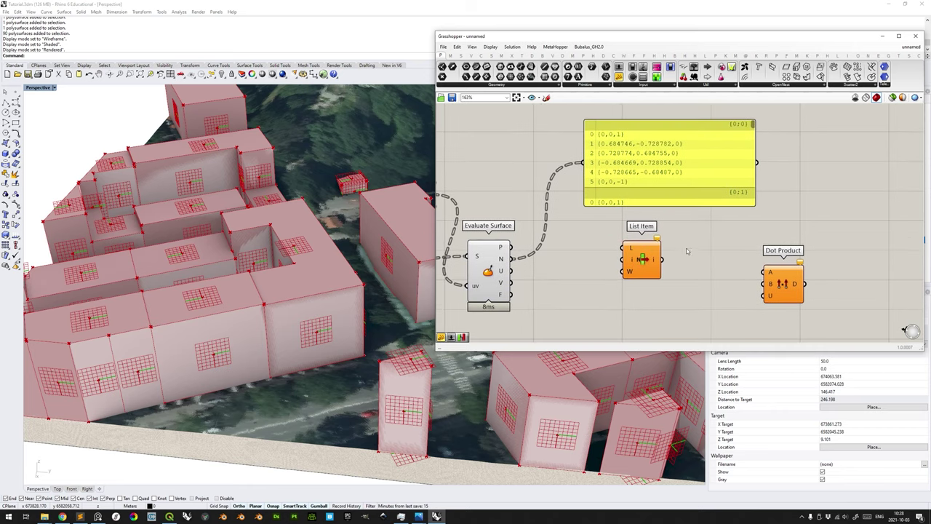
drag(512, 259, 623, 248)
right_drag(665, 276, 667, 252)
Duplicate the List Item component below the original with its Normal connection, and set the copy's index.
click(647, 239)
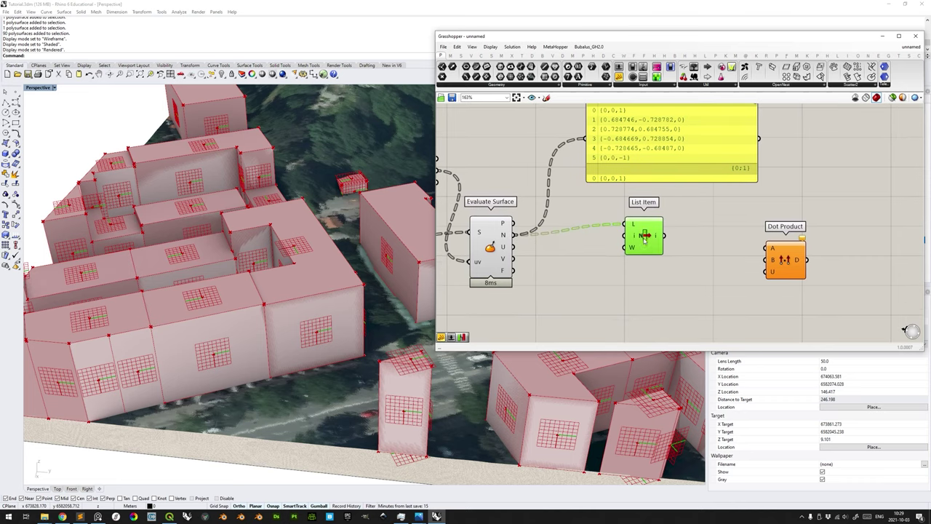
drag(644, 235, 644, 299)
right_click(635, 300)
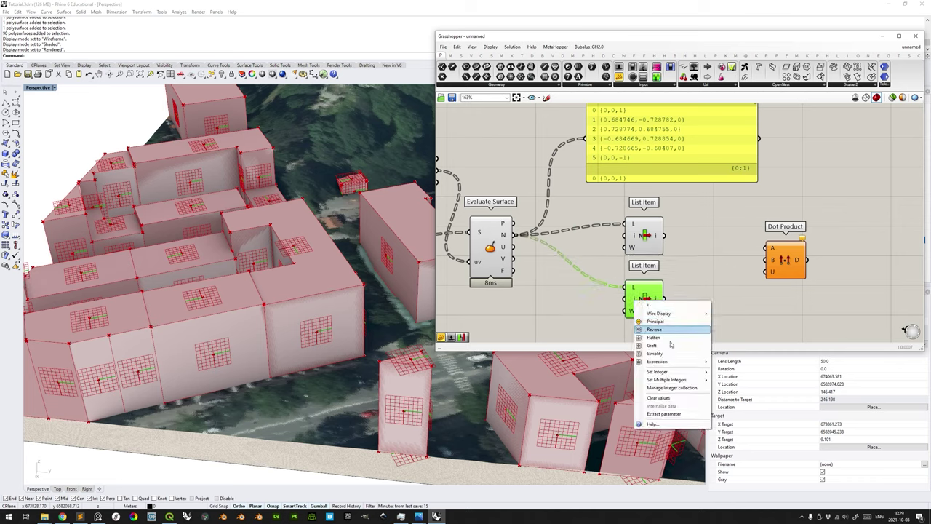
mouse_move(673, 372)
click(726, 372)
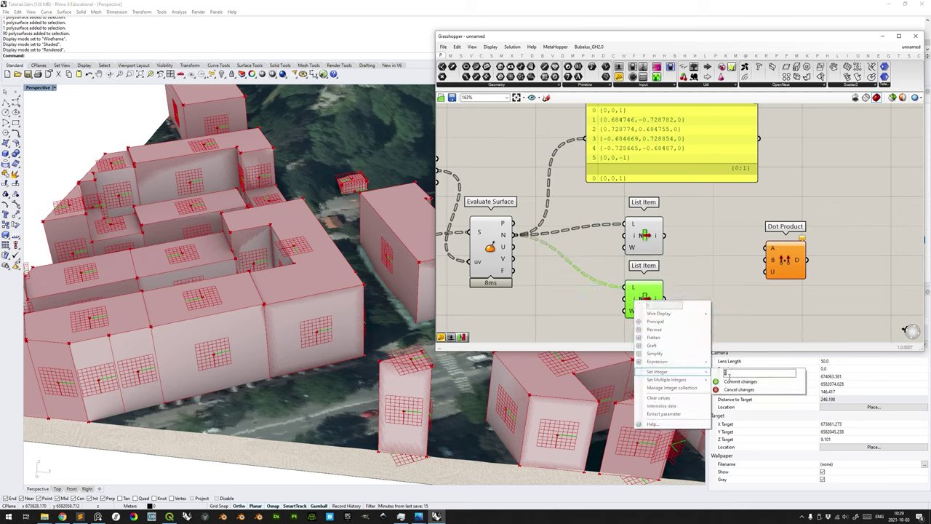
key(Return)
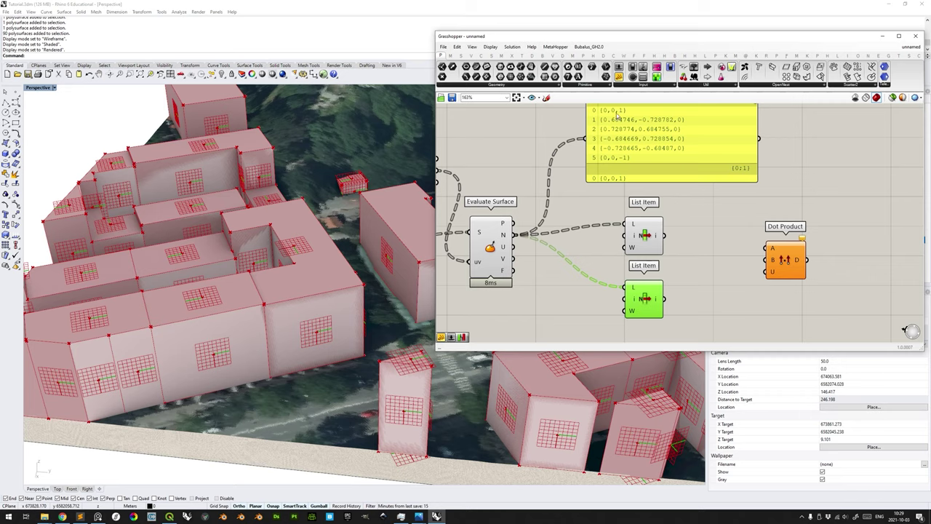
Connect the upper List Item output to input A of Dot Product and the lower one to input B.
drag(662, 235, 766, 249)
drag(663, 298, 766, 259)
right_drag(838, 259, 809, 262)
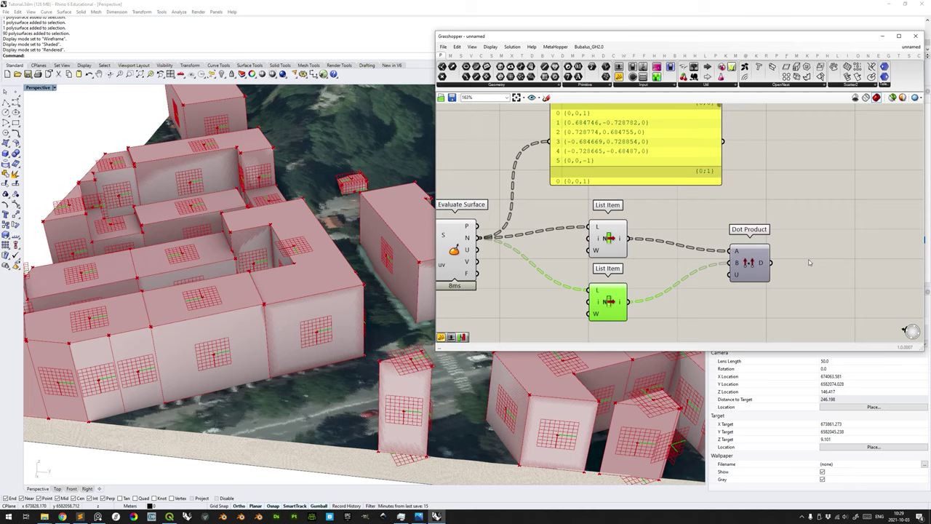
Add a Panel beside Dot Product, connect the D output to it, and shorten the panel's height.
double_click(808, 261)
text(//)
key(Return)
drag(809, 261, 839, 264)
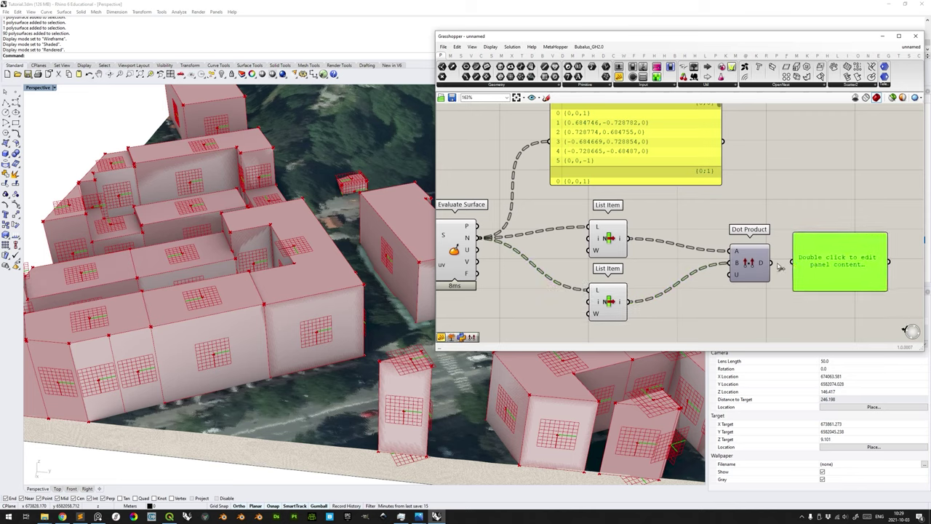
drag(771, 262, 820, 254)
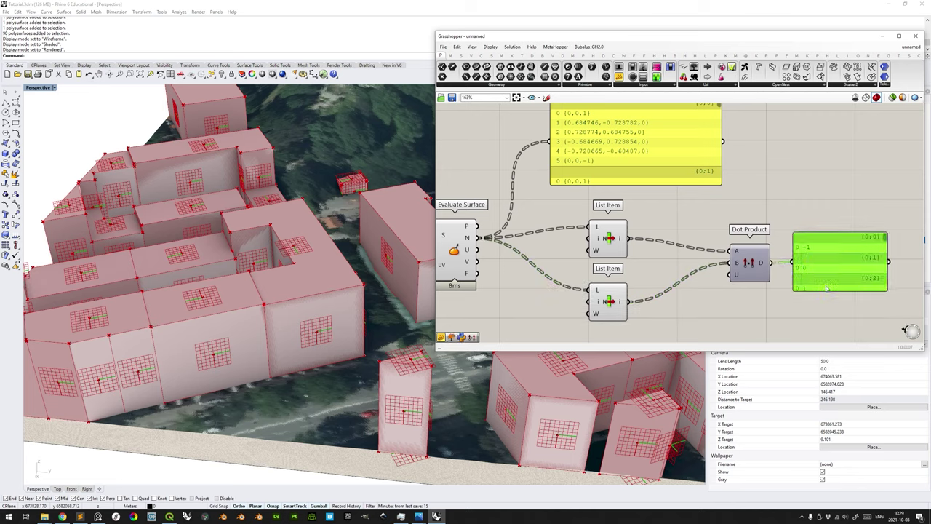
drag(827, 292, 825, 260)
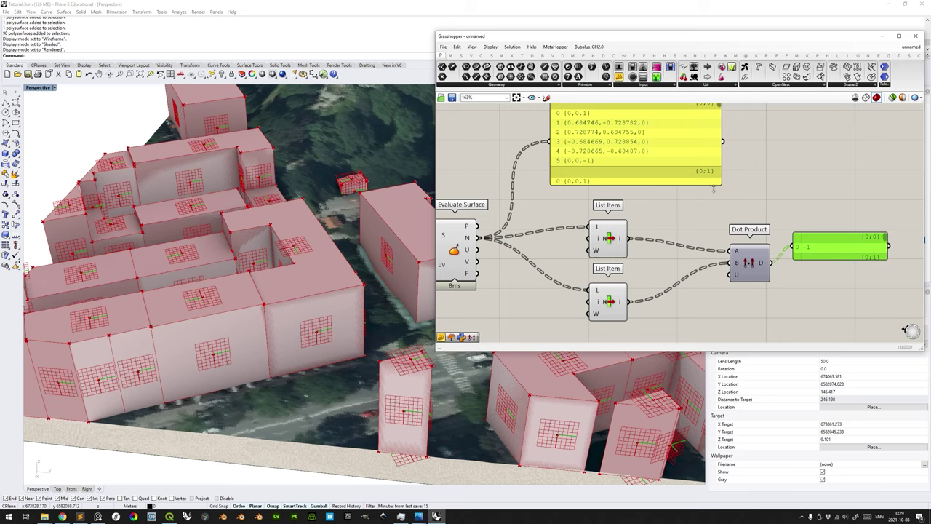
Rewire input B of Dot Product to the upper List Item output, and check the index setting of the lower List Item.
right_drag(712, 188, 730, 208)
right_drag(844, 285, 828, 243)
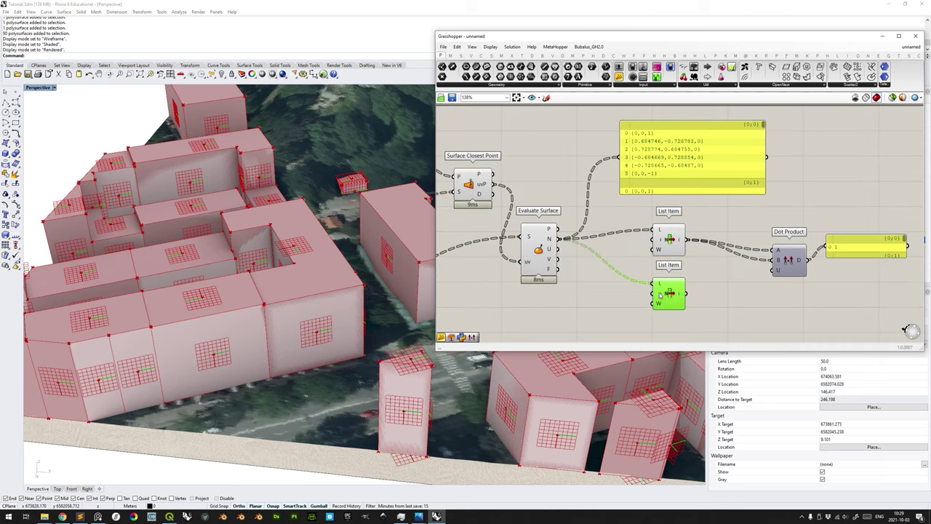
right_click(659, 293)
mouse_move(700, 367)
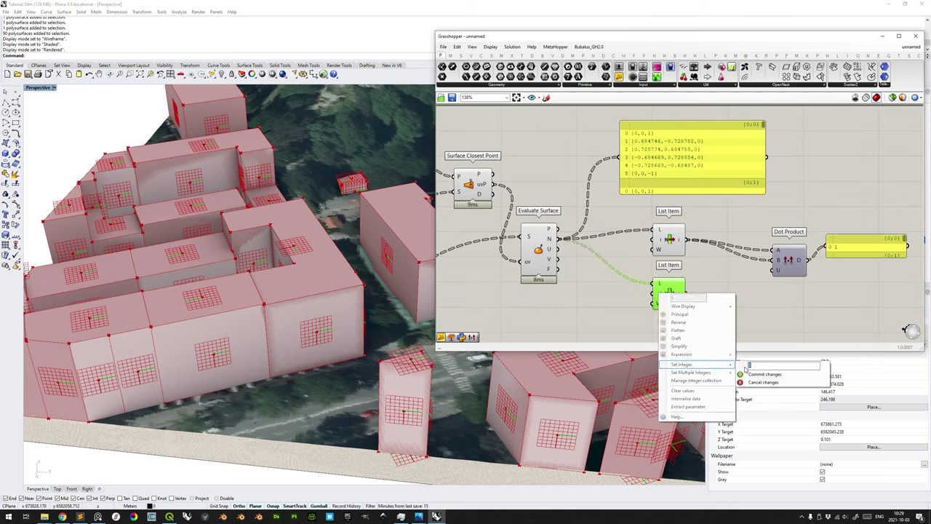
click(748, 376)
click(670, 237)
click(668, 292)
mouse_move(551, 240)
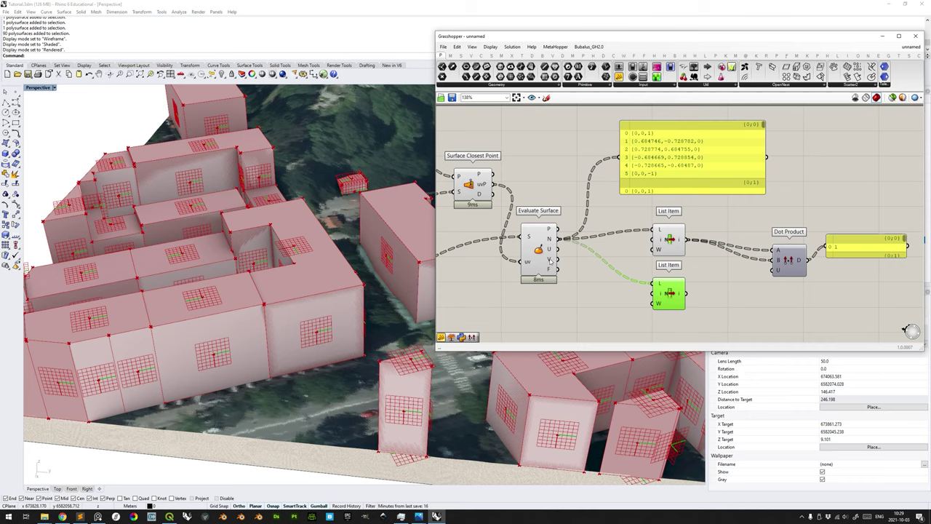
Feed the lower List Item from Evaluate Surface's V output and connect its result to input B of Dot Product.
mouse_move(550, 260)
drag(684, 293, 777, 262)
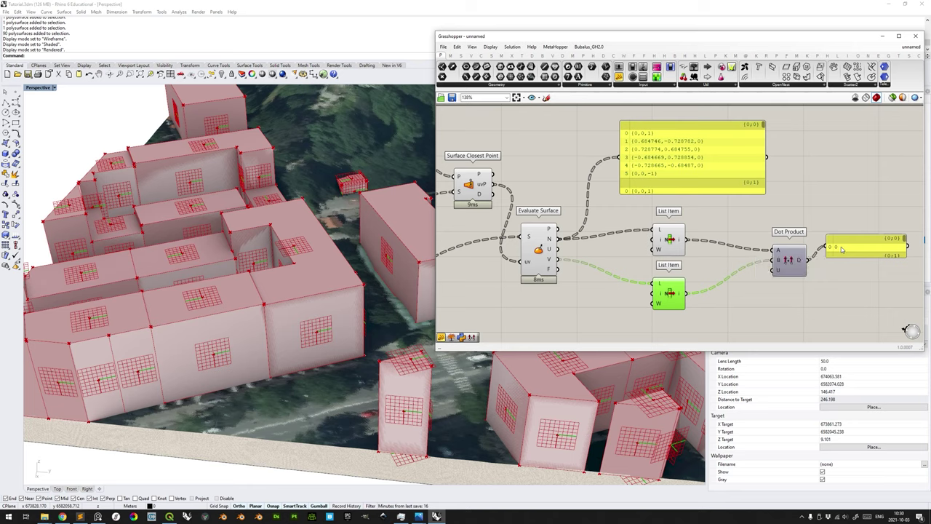
Delete both List Item components and the panel attached to Dot Product.
right_drag(693, 272, 666, 263)
drag(706, 320, 621, 212)
key(Delete)
click(819, 243)
key(Delete)
Connect the Normal output of Evaluate Surface directly to input A of Dot Product.
drag(760, 250, 696, 240)
drag(531, 230, 689, 235)
drag(694, 240, 757, 238)
right_drag(704, 271, 733, 250)
Add a Unit Z vector below the normals wire and connect it to input B of Dot Product.
click(663, 270)
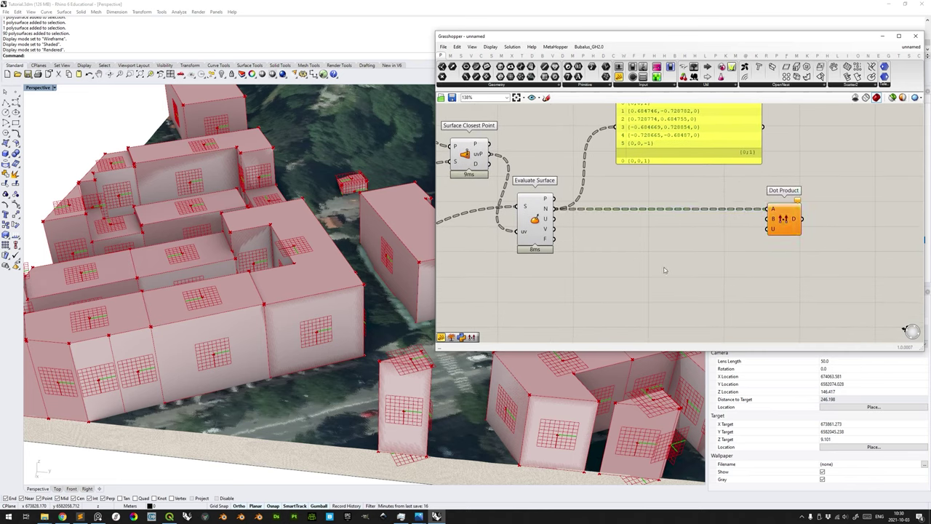
double_click(663, 270)
text(z)
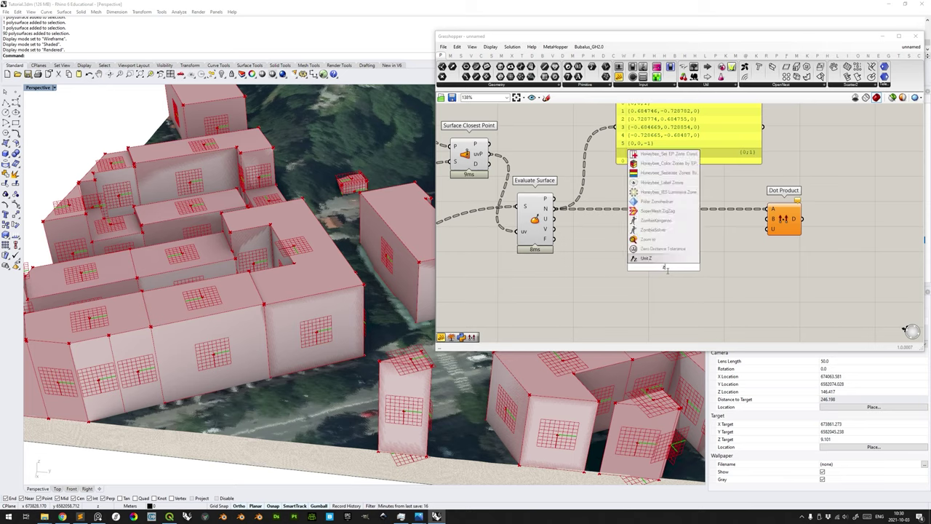
key(Return)
drag(684, 268, 744, 225)
Add a Panel beside Dot Product and connect the D output to it.
right_drag(828, 225, 781, 234)
double_click(779, 232)
text(")
drag(716, 227, 741, 233)
scroll(764, 232, down, 3)
scroll(730, 191, up, 3)
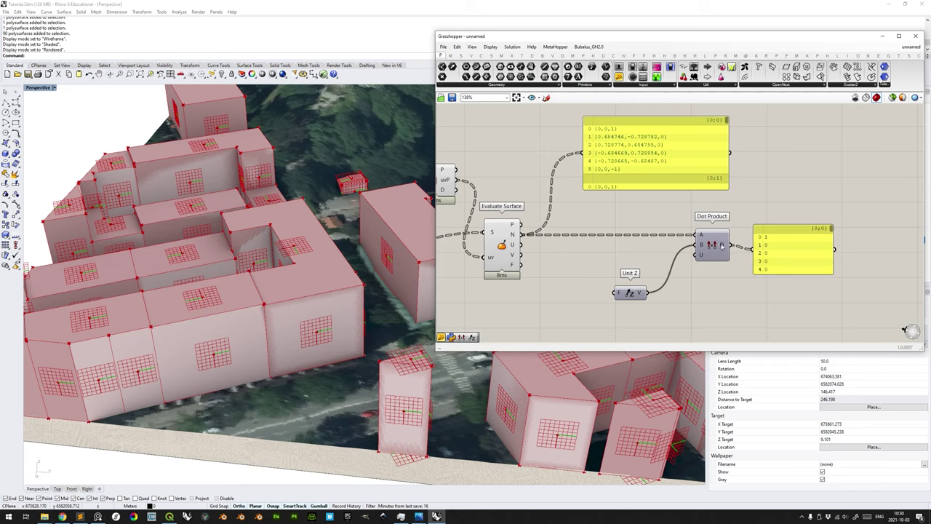
Make the Dot Product panel slightly taller and move it farther away from the component.
click(631, 294)
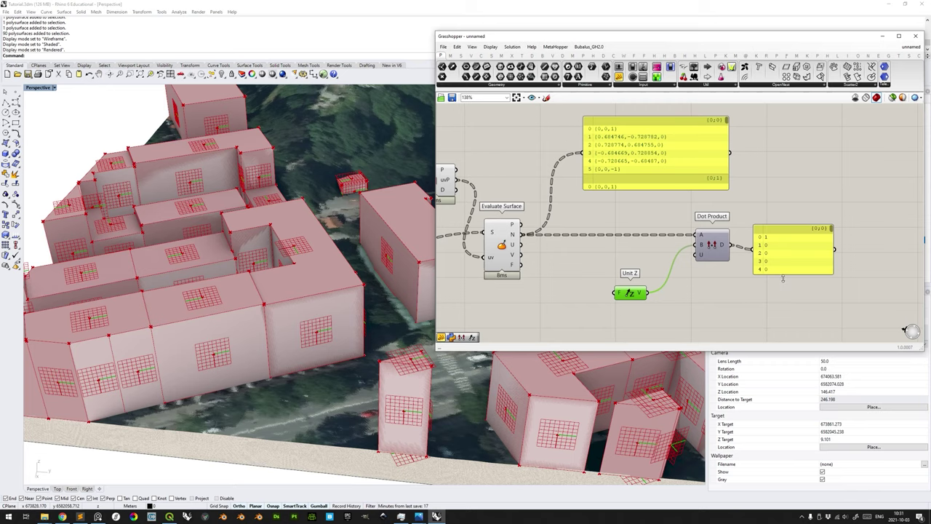
drag(782, 278, 777, 285)
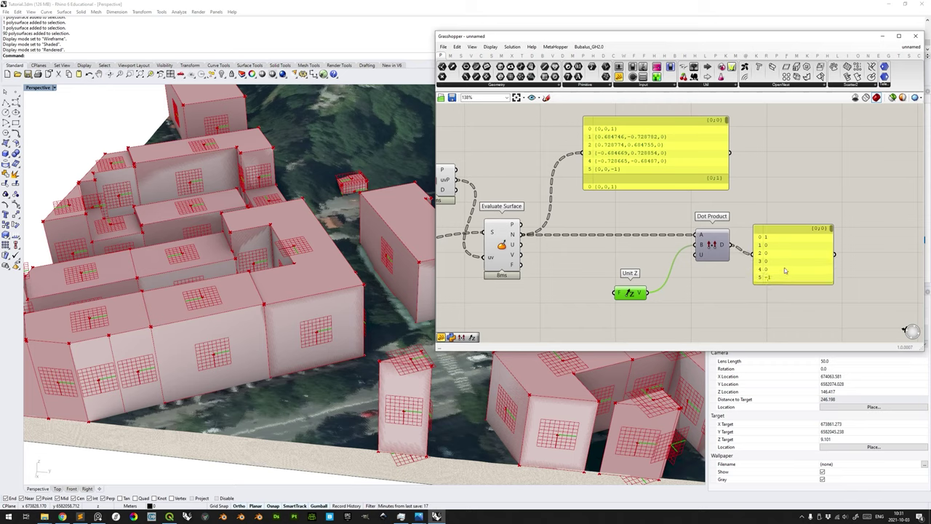
drag(790, 266, 834, 254)
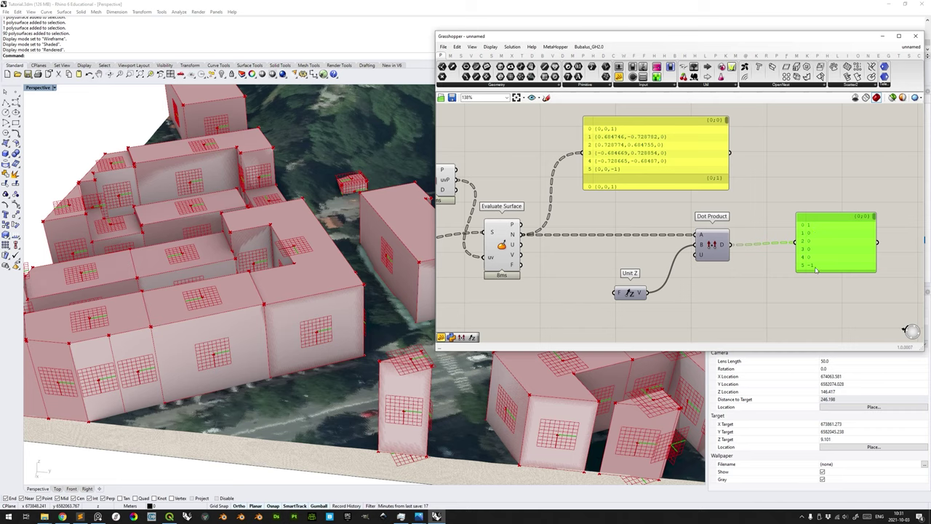
Add a Larger Than component below Dot Product and connect the D output to its input A.
scroll(727, 256, down, 3)
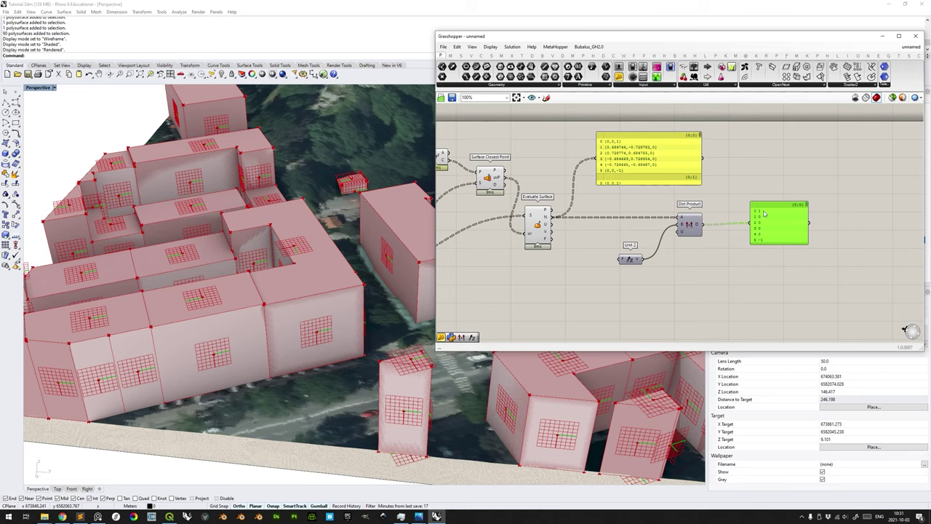
scroll(604, 225, down, 1)
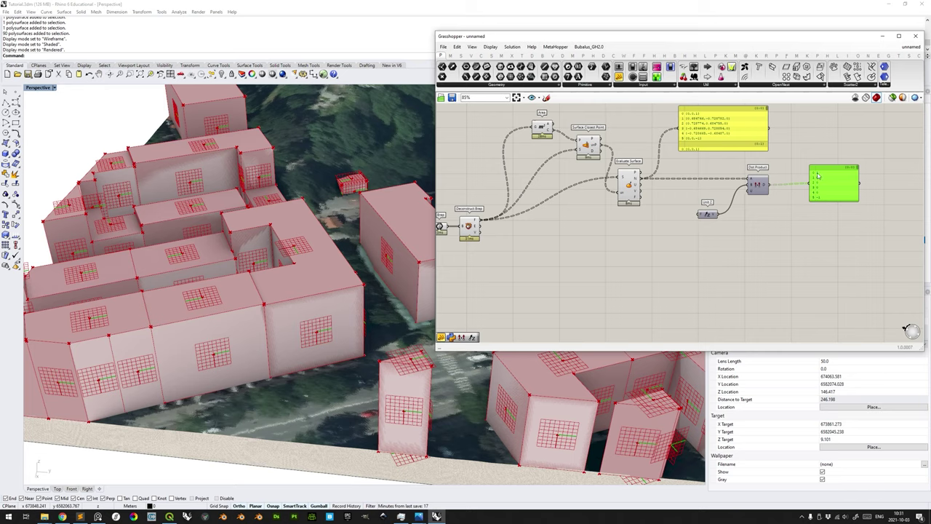
right_drag(749, 197, 761, 201)
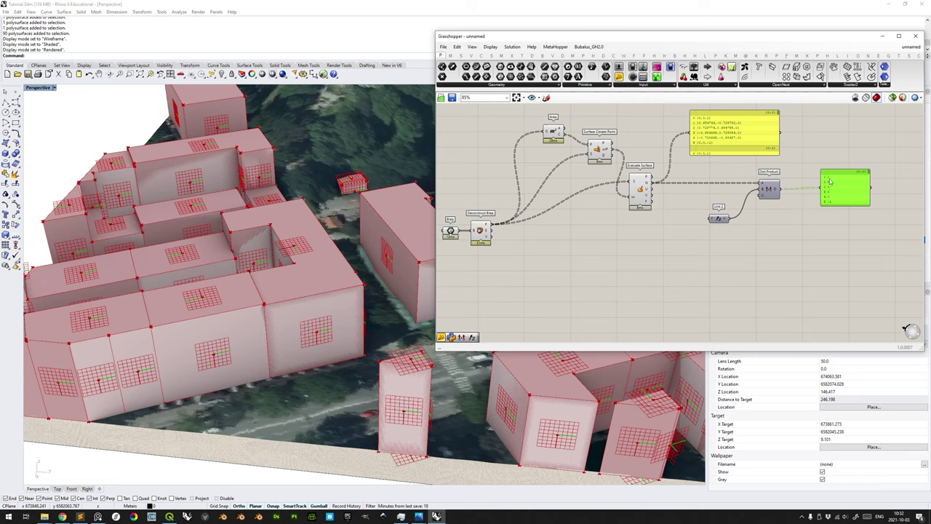
right_drag(806, 228, 808, 230)
click(808, 230)
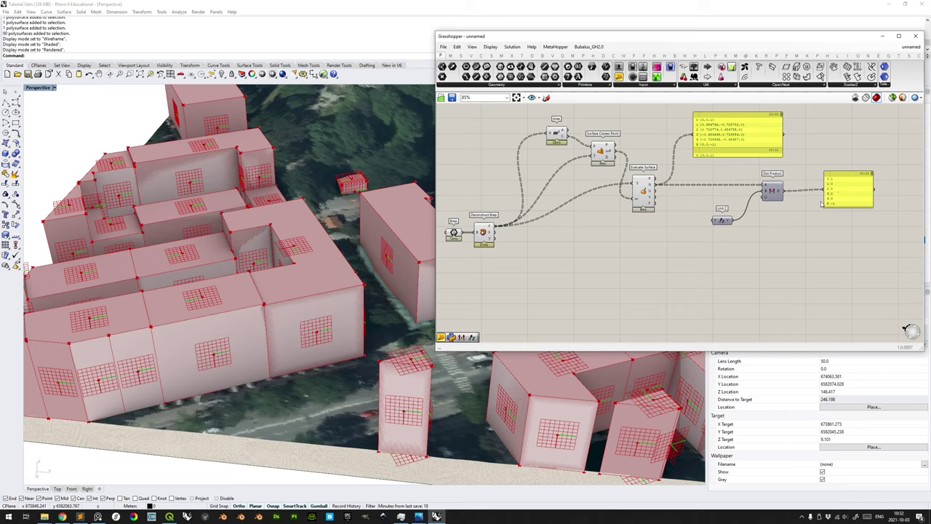
double_click(788, 250)
text(larger)
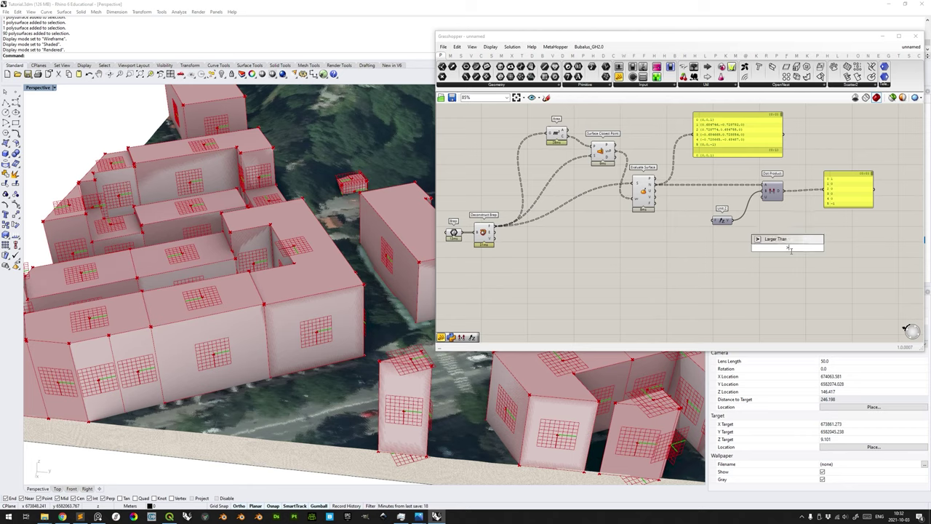
key(Return)
right_drag(768, 234, 765, 200)
drag(767, 175, 814, 246)
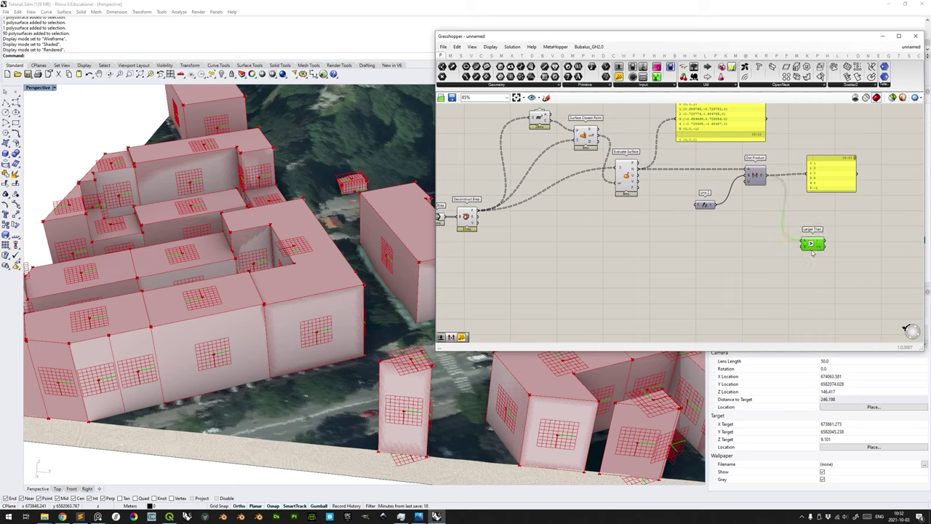
Add a number slider set to 0.99 and connect it to input B of Larger Than, adjusting its placement.
double_click(759, 256)
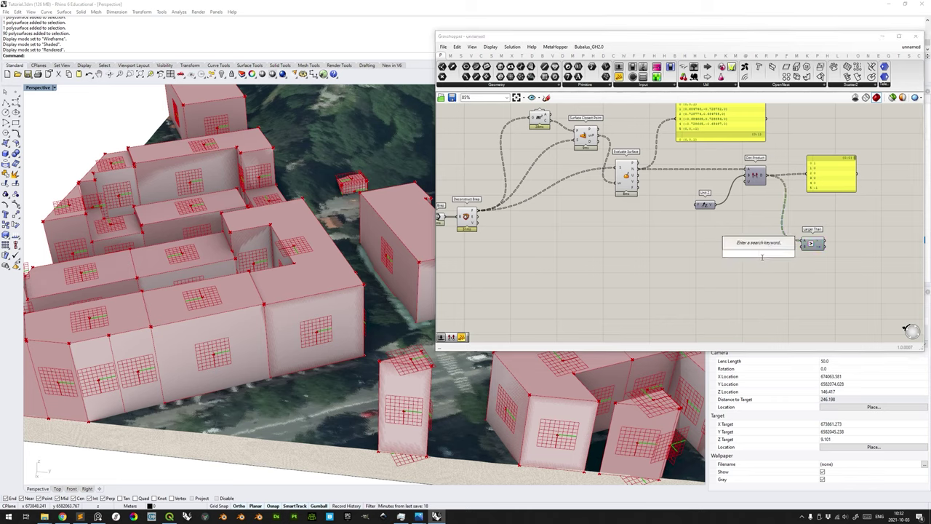
text(0.9)
key(Return)
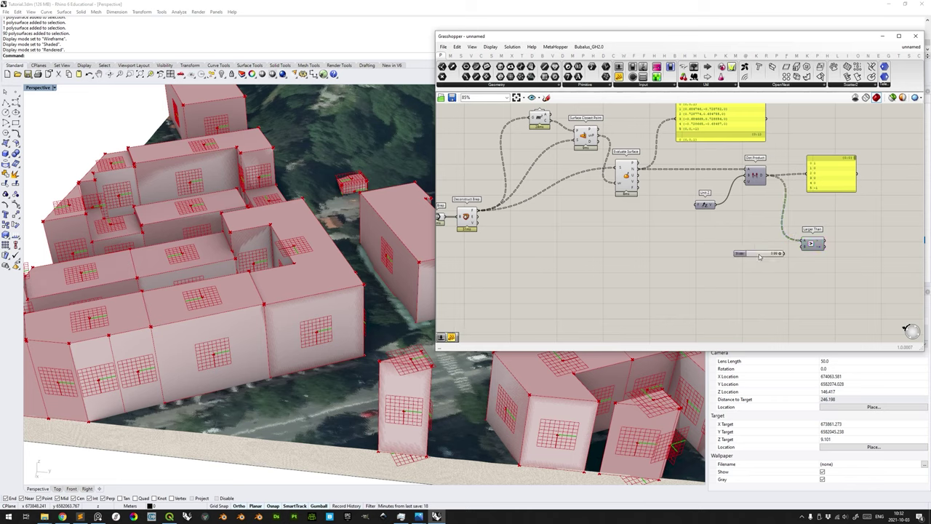
drag(786, 255, 803, 247)
right_drag(831, 242, 801, 236)
drag(731, 250, 718, 250)
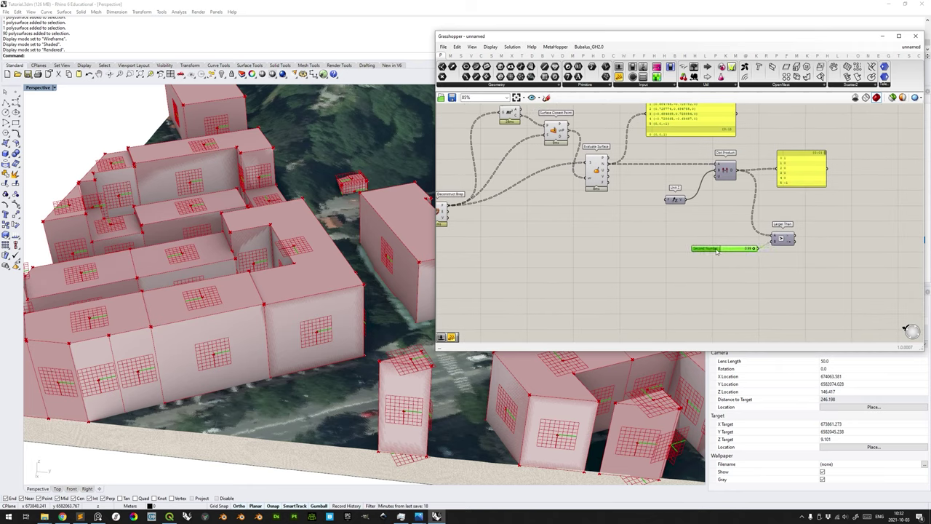
Add a Panel beside Larger Than and connect the upper comparison output to it.
right_drag(810, 253, 756, 257)
click(784, 241)
double_click(784, 241)
text(panel)
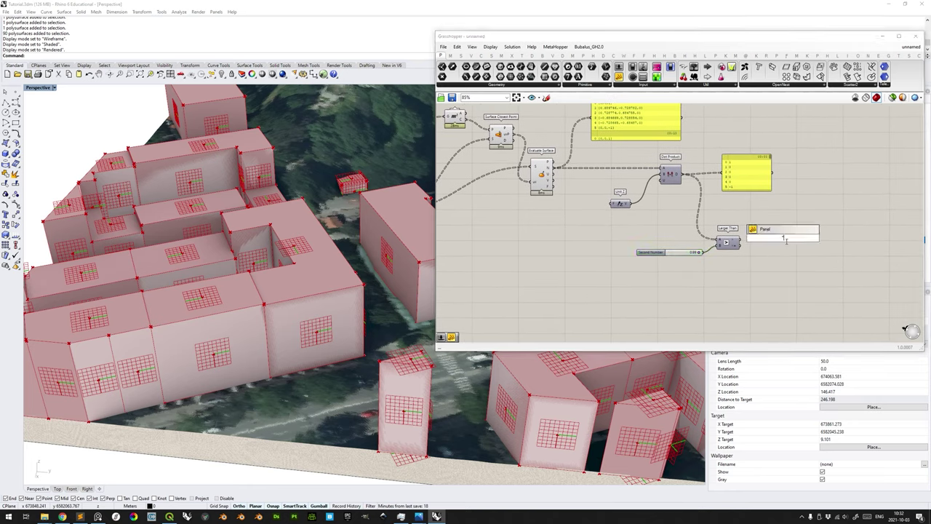
key(Return)
drag(742, 243, 786, 264)
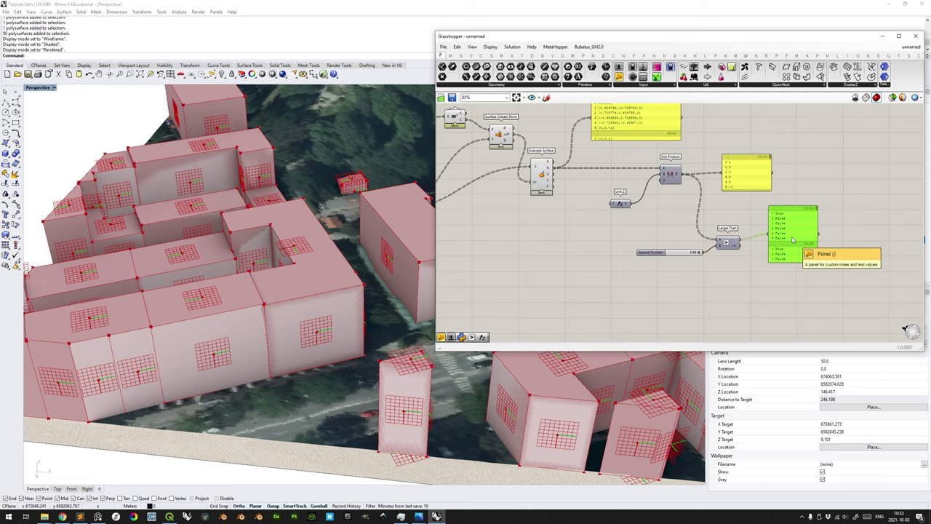
Add a Dispatch component below the comparison panel and connect the Faces output of Deconstruct Brep to its list input.
scroll(796, 251, down, 2)
double_click(802, 269)
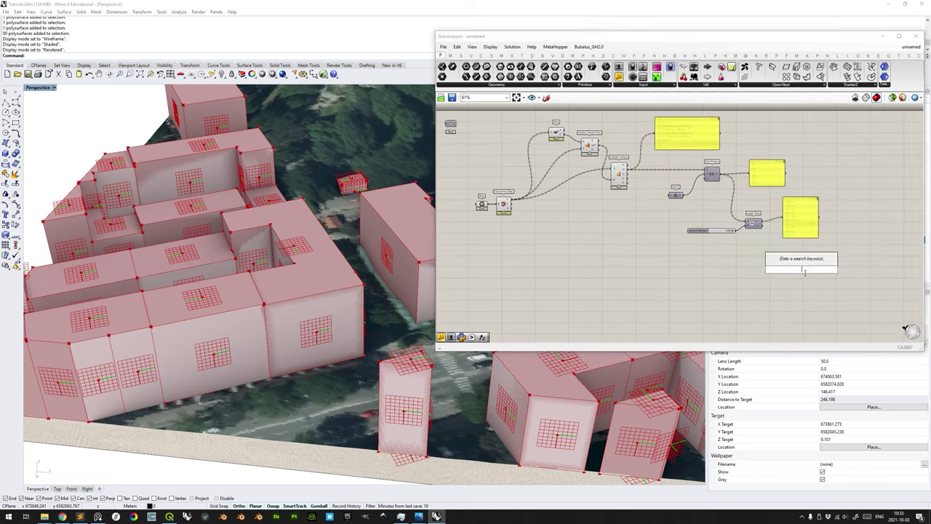
text(dispatch)
key(Return)
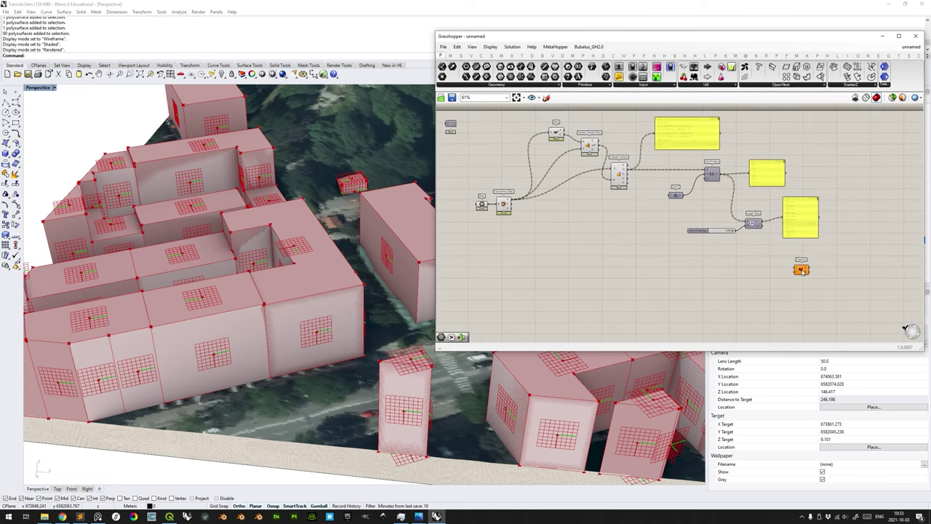
scroll(800, 271, up, 3)
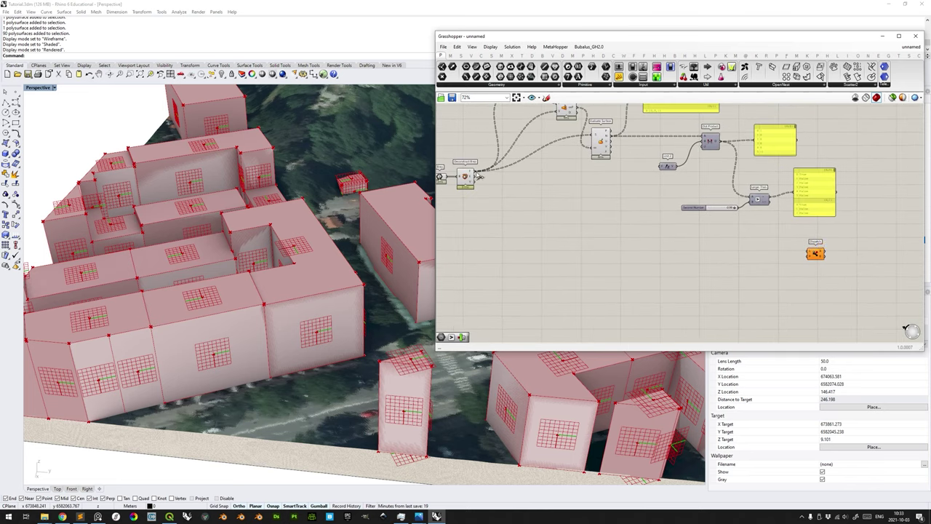
drag(475, 172, 808, 251)
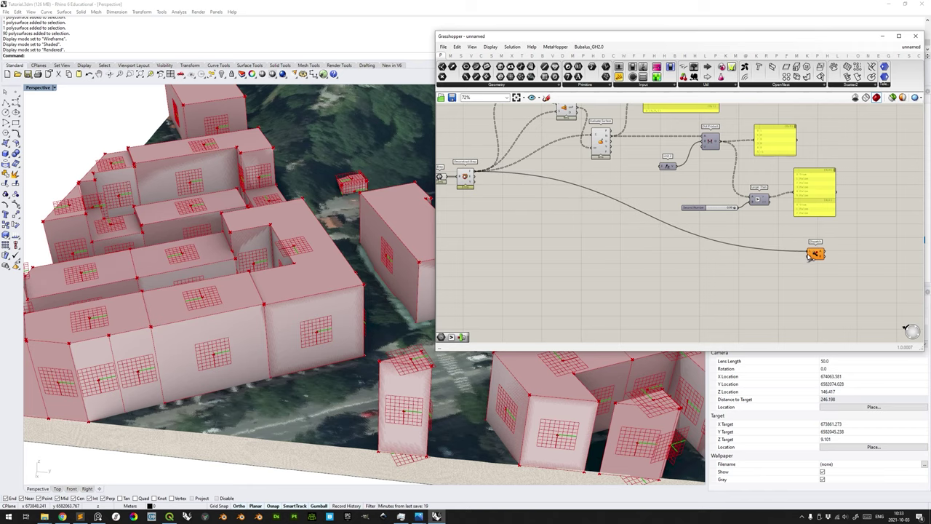
Connect the upper Larger Than output to the pattern input P of Dispatch.
right_drag(809, 256, 792, 255)
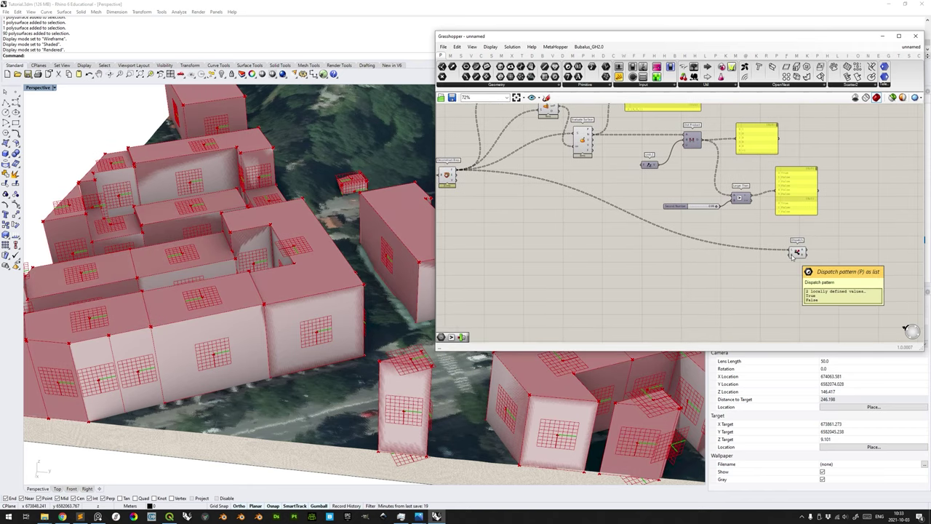
drag(791, 255, 750, 198)
right_drag(825, 247, 754, 230)
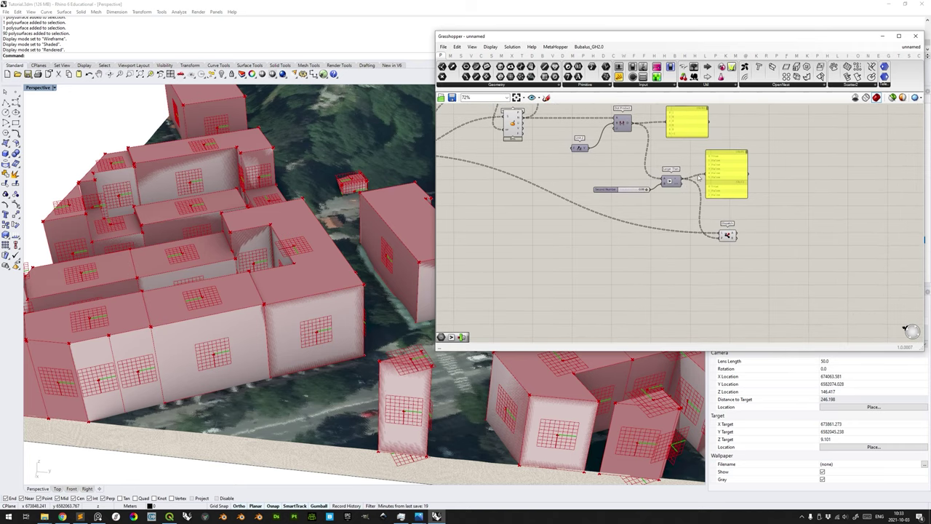
scroll(721, 171, up, 2)
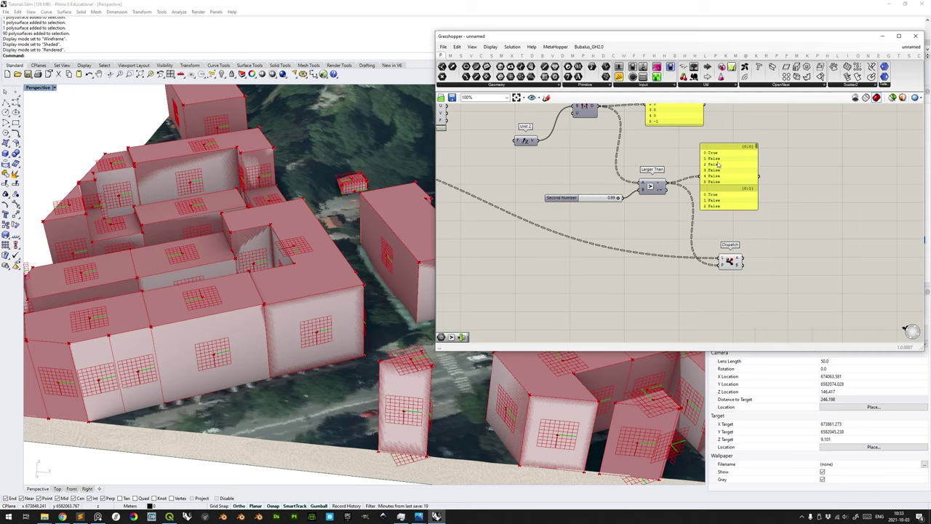
Add a Geometry parameter beside Dispatch and connect output A to it.
right_drag(782, 232, 748, 205)
double_click(755, 231)
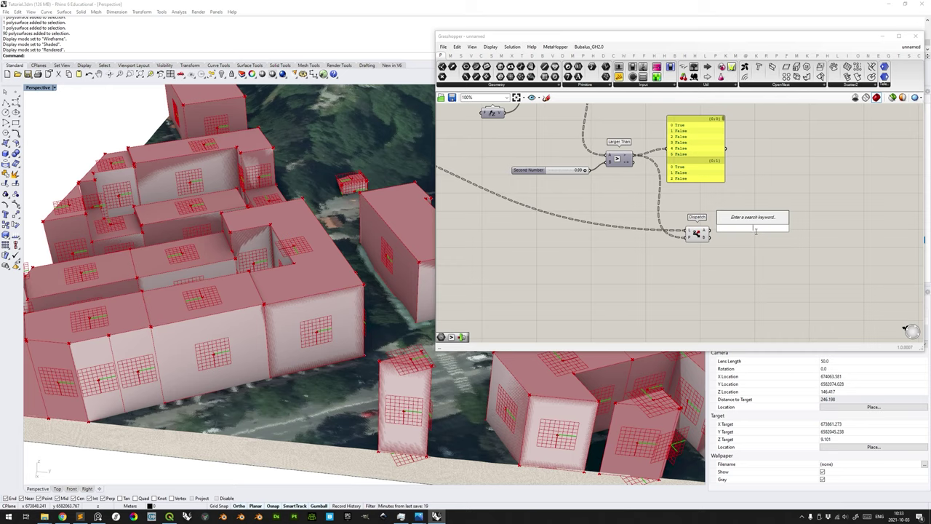
text(geo)
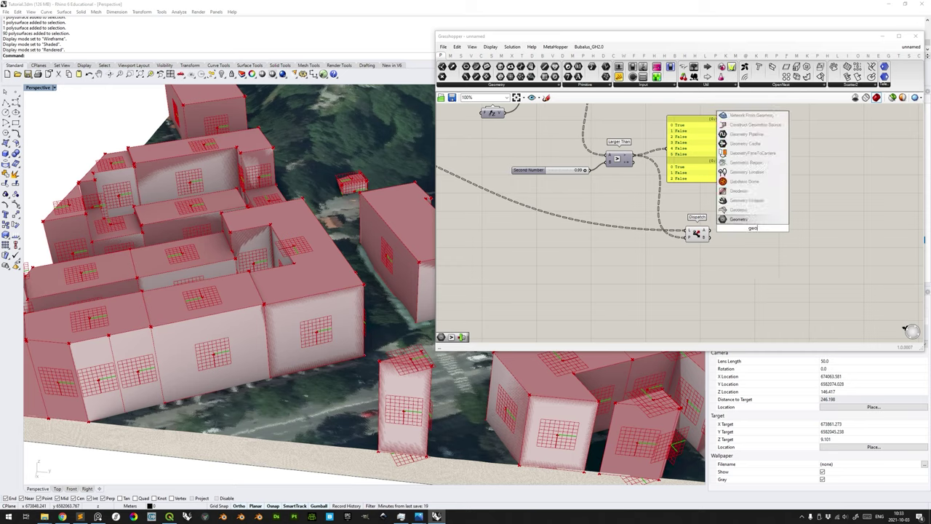
key(Return)
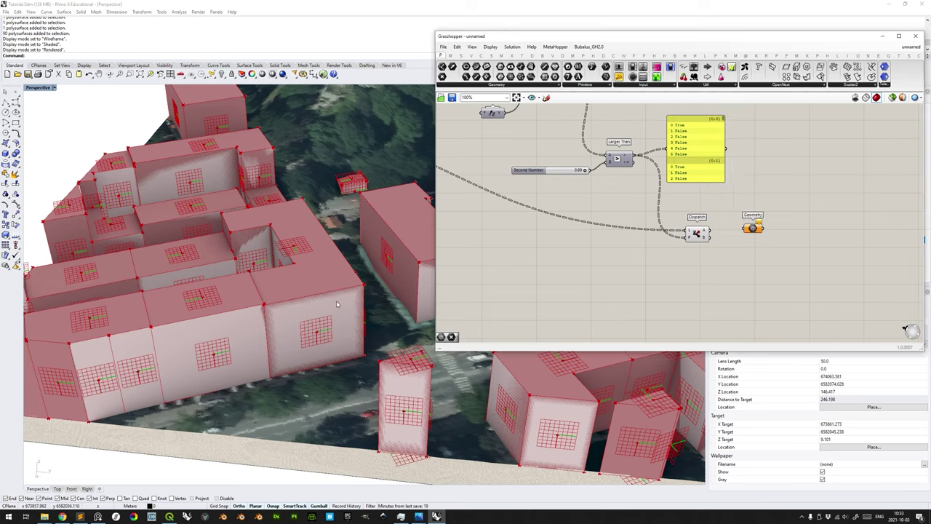
drag(709, 230, 744, 229)
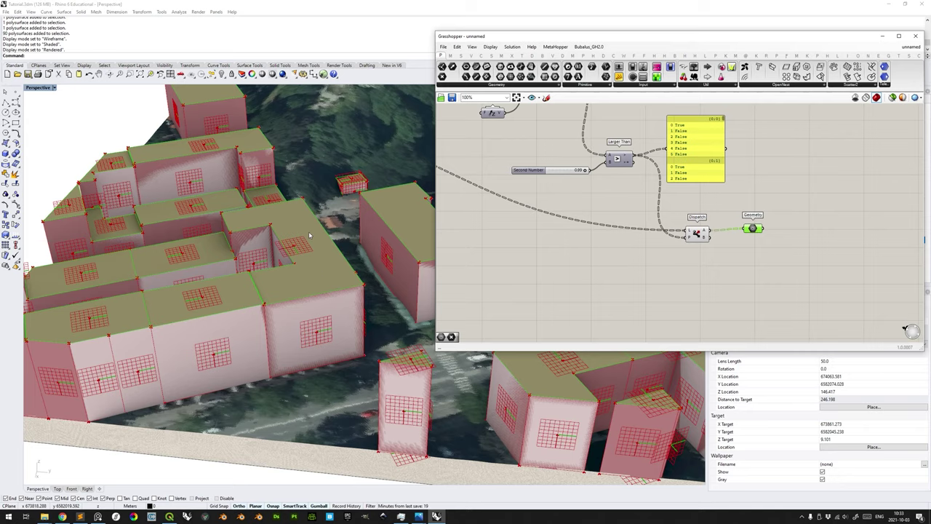
Set the Perspective viewport's display mode to Wireframe for an overview of the whole city model.
scroll(308, 234, down, 4)
shift+right_drag(383, 239, 344, 295)
shift+right_drag(276, 357, 396, 200)
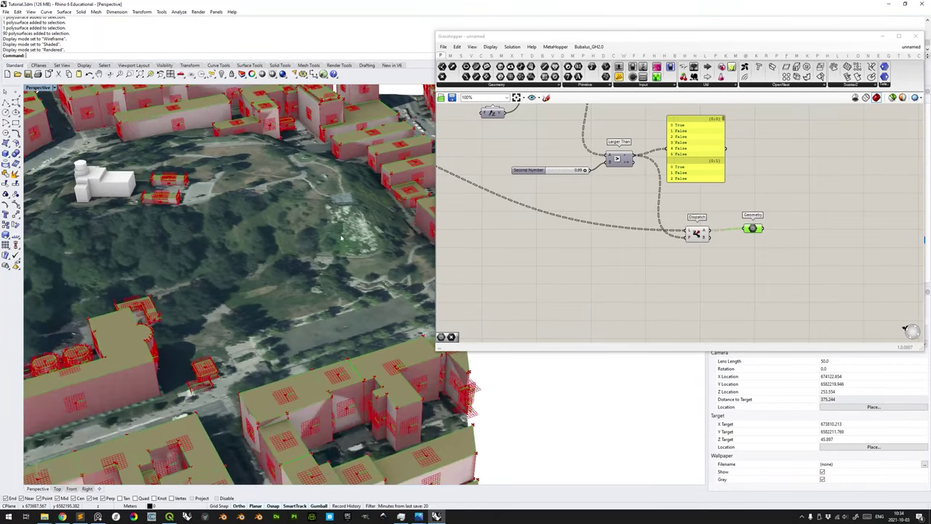
scroll(396, 201, down, 6)
click(53, 87)
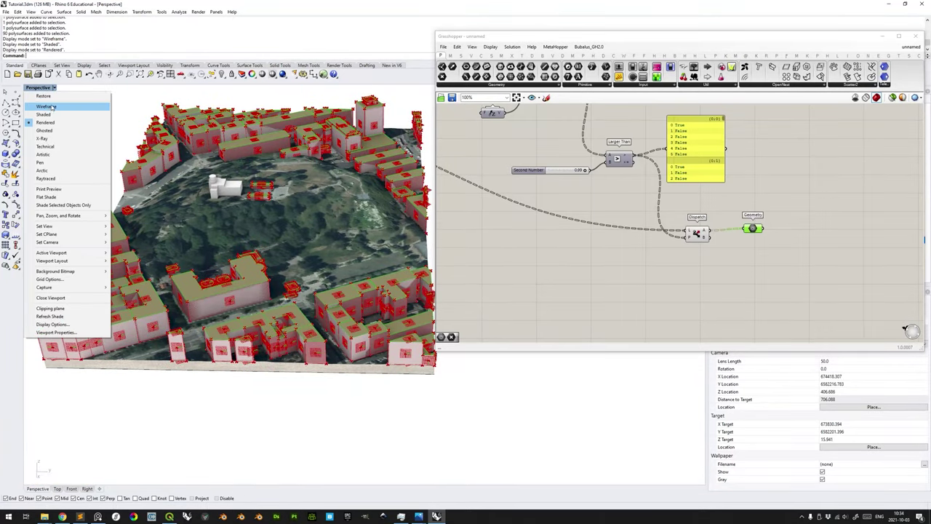
click(66, 107)
Restrict the preview to selected components only and inspect the roof faces held by the Geometry parameter across the model.
right_drag(294, 217, 302, 148)
right_drag(359, 246, 291, 269)
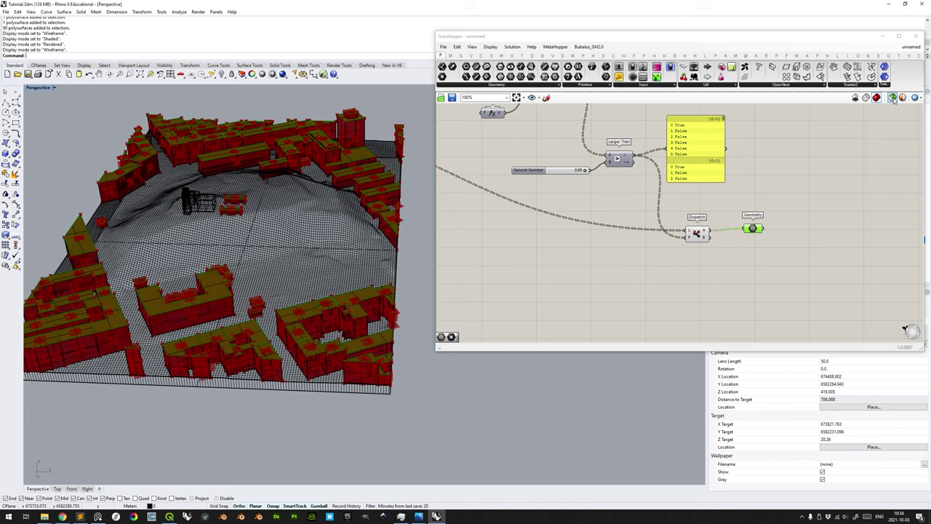
click(893, 99)
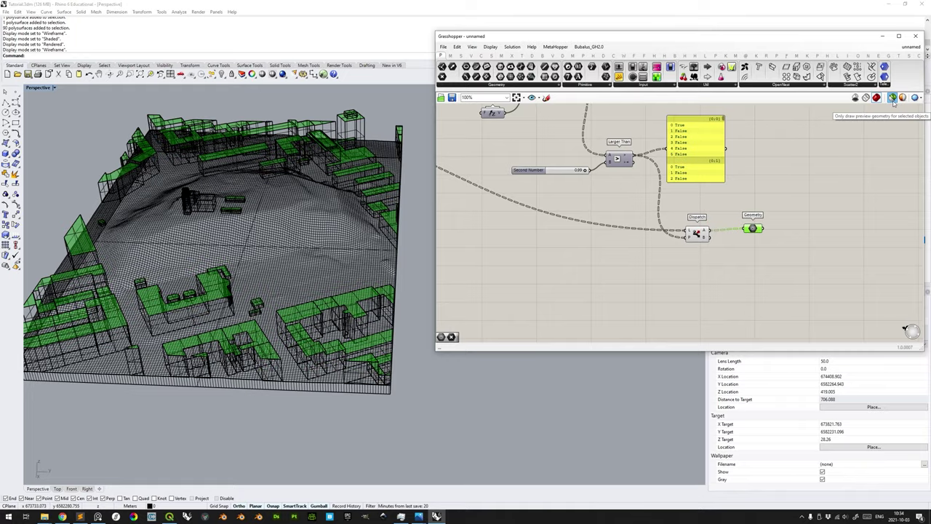
shift+right_drag(259, 257, 272, 278)
scroll(272, 279, up, 6)
scroll(225, 262, down, 5)
shift+right_drag(223, 257, 250, 247)
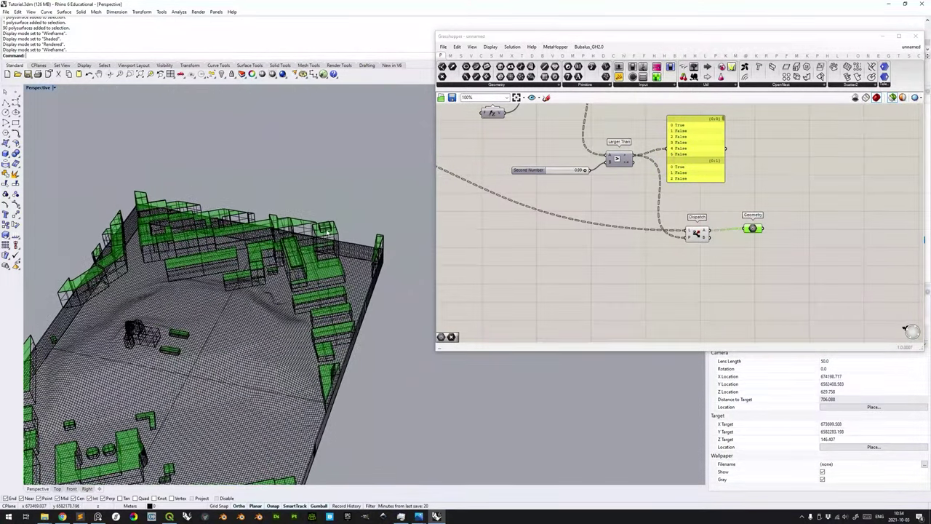
scroll(320, 166, up, 8)
right_drag(321, 166, 412, 446)
mouse_move(353, 326)
right_down()
mouse_move(360, 163)
mouse_move(278, 220)
mouse_move(291, 160)
right_up()
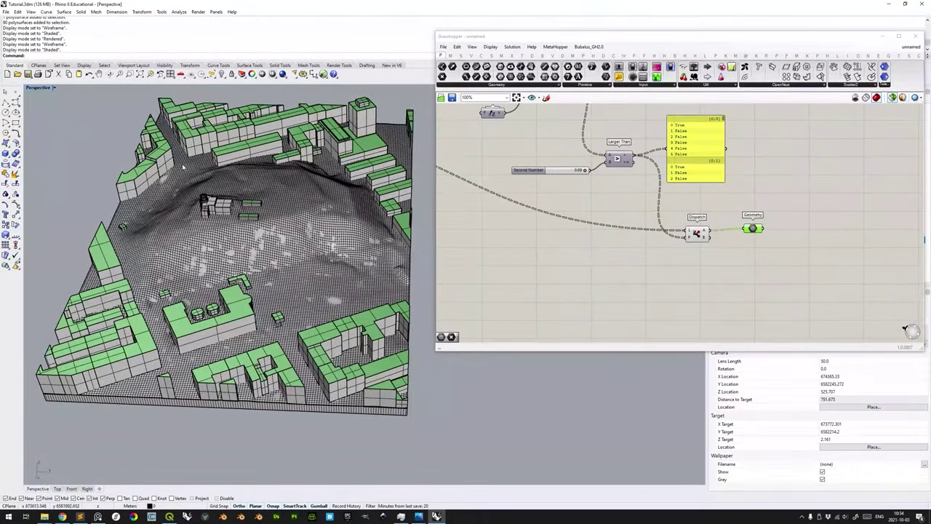
Move the Unit Z component farther from Dot Product, closer to Evaluate Surface.
right_drag(328, 234, 311, 195)
right_drag(310, 258, 306, 267)
right_drag(739, 198, 744, 240)
scroll(744, 240, down, 4)
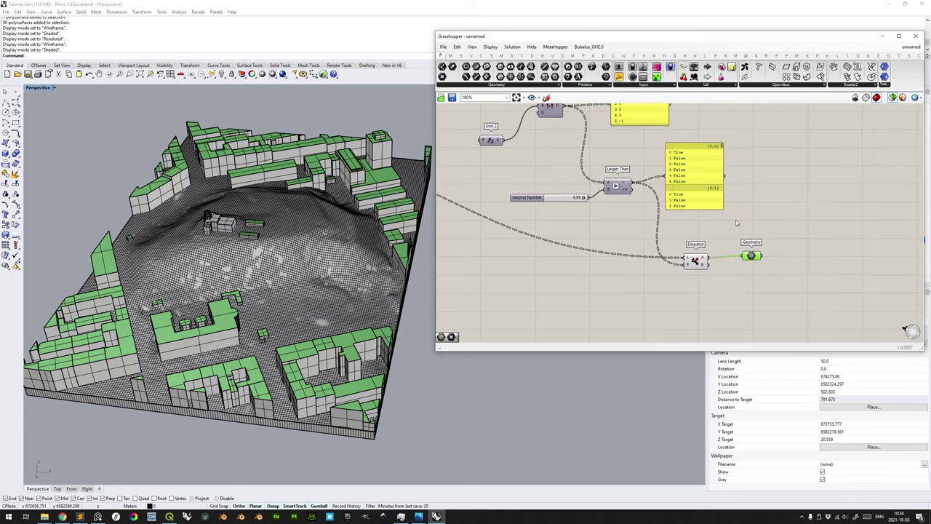
scroll(654, 233, up, 2)
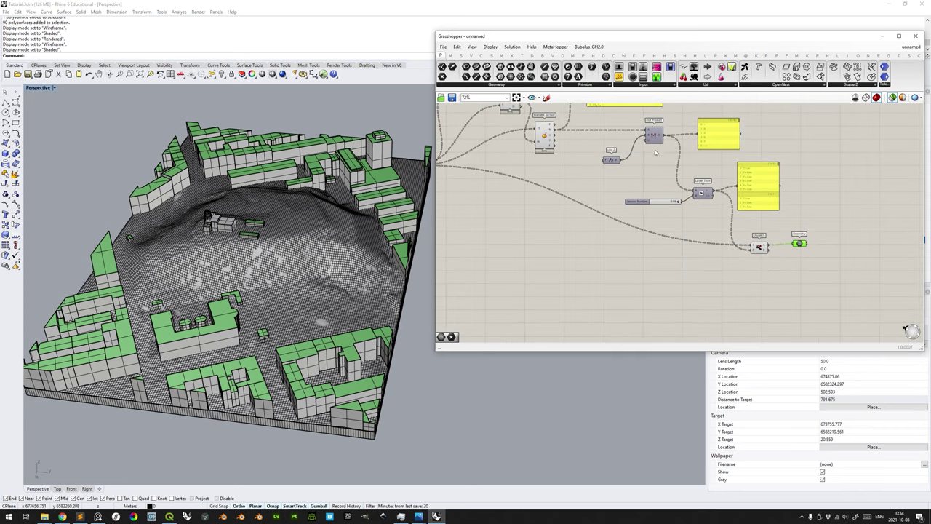
right_drag(661, 157, 656, 178)
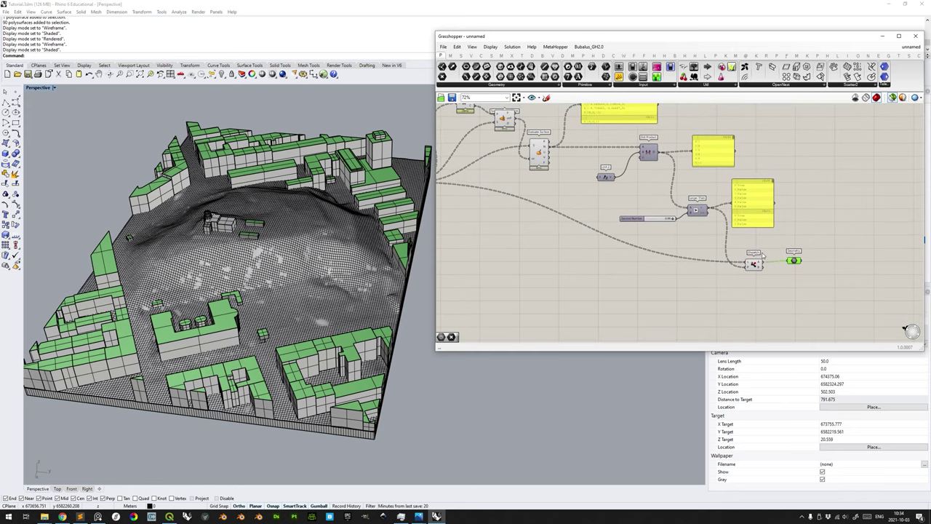
mouse_move(798, 228)
right_down()
mouse_move(766, 221)
mouse_move(788, 233)
right_up()
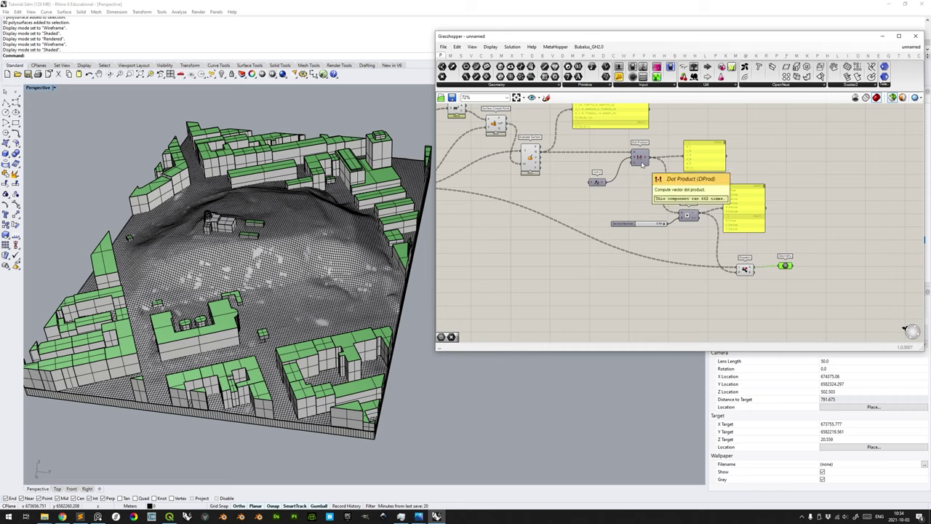
drag(598, 183, 562, 178)
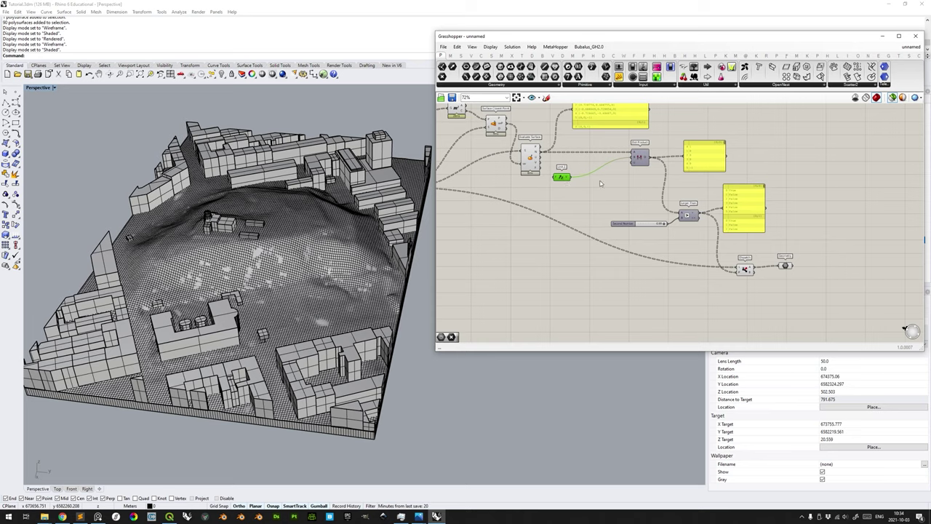
scroll(755, 291, down, 2)
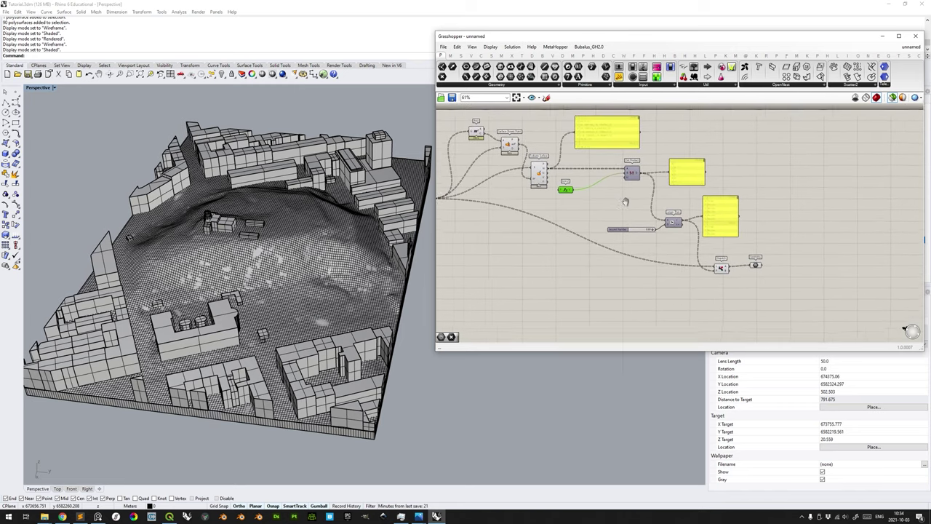
Select the Geometry parameter fed by Dispatch and examine its highlighted roof faces across the city model from several angles.
click(779, 276)
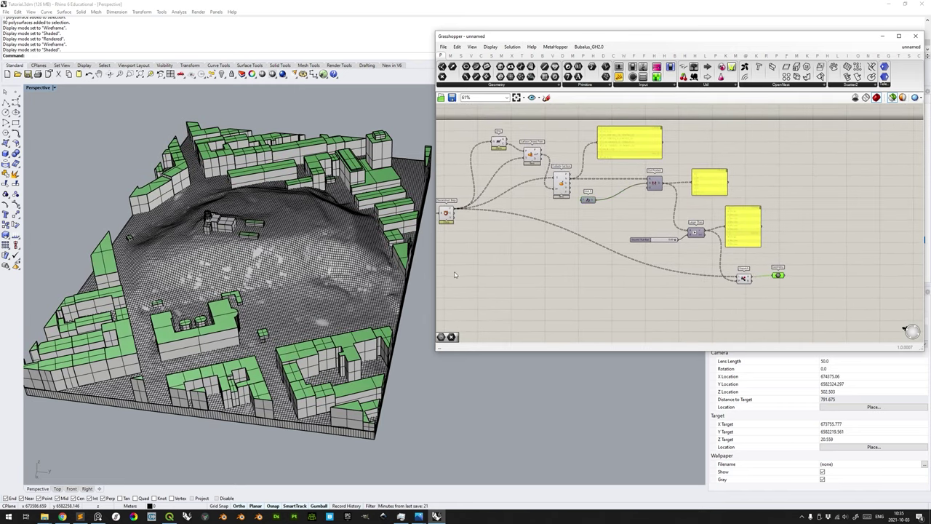
mouse_move(795, 249)
right_down()
mouse_move(816, 245)
mouse_move(809, 240)
right_up()
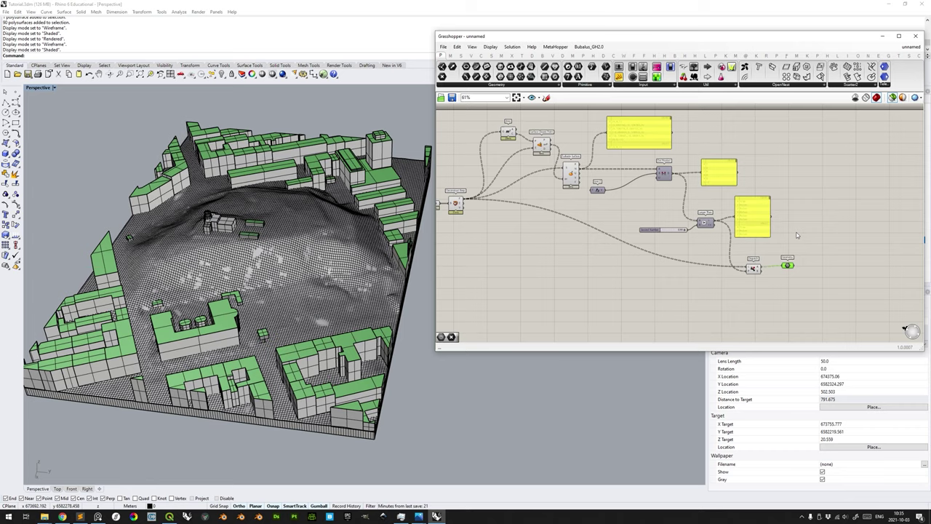
scroll(633, 181, up, 3)
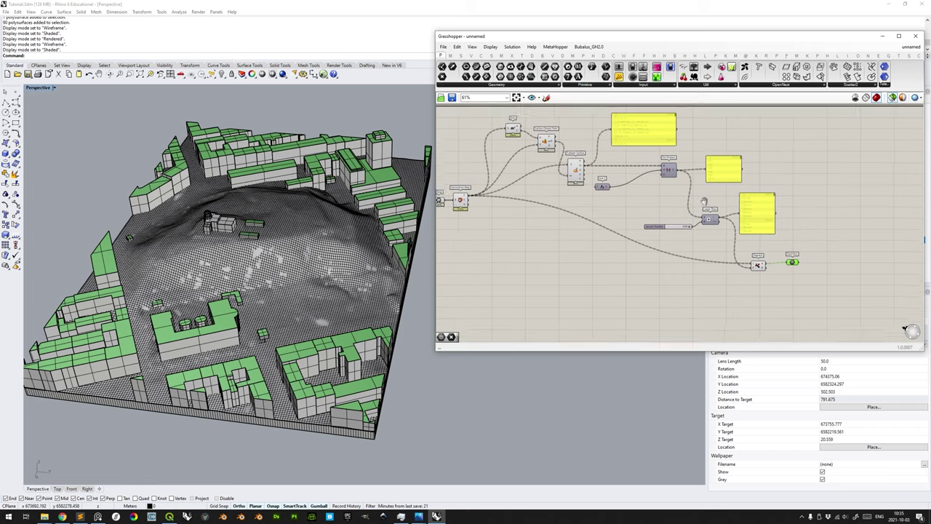
right_drag(633, 180, 676, 172)
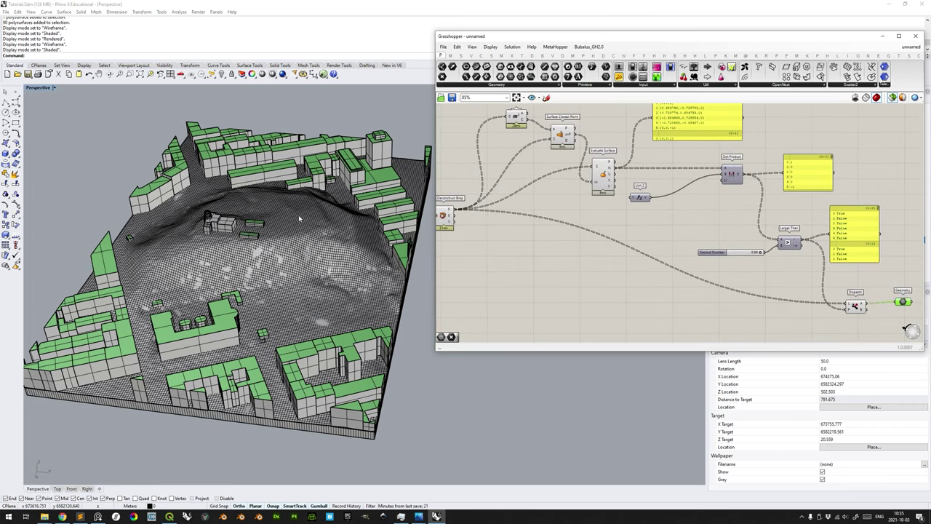
right_drag(333, 231, 371, 161)
scroll(345, 248, up, 5)
scroll(345, 247, down, 6)
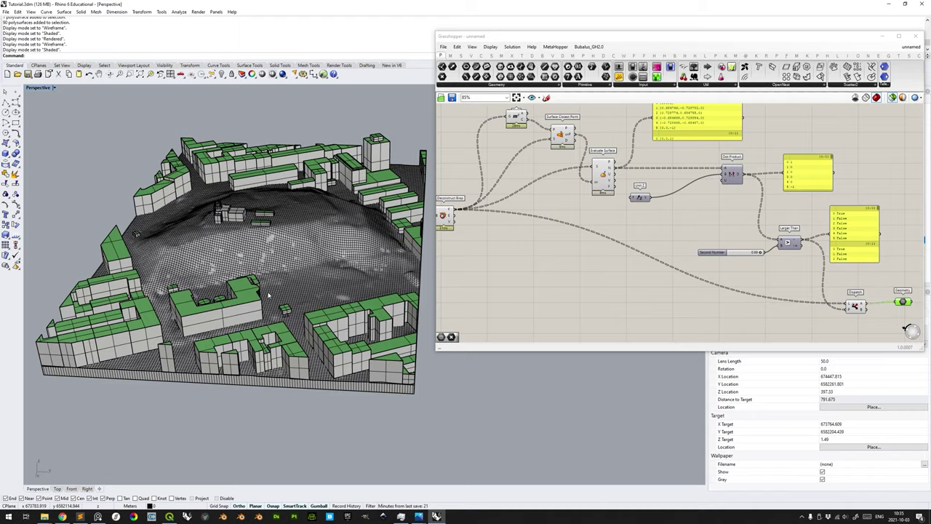
mouse_move(326, 274)
right_down()
mouse_move(353, 274)
mouse_move(296, 297)
mouse_move(317, 285)
right_up()
scroll(353, 274, up, 5)
scroll(353, 273, down, 5)
Delete the three panels attached to Evaluate Surface, Dot Product and Larger Than.
scroll(669, 202, down, 3)
right_drag(794, 214, 755, 187)
scroll(652, 137, up, 3)
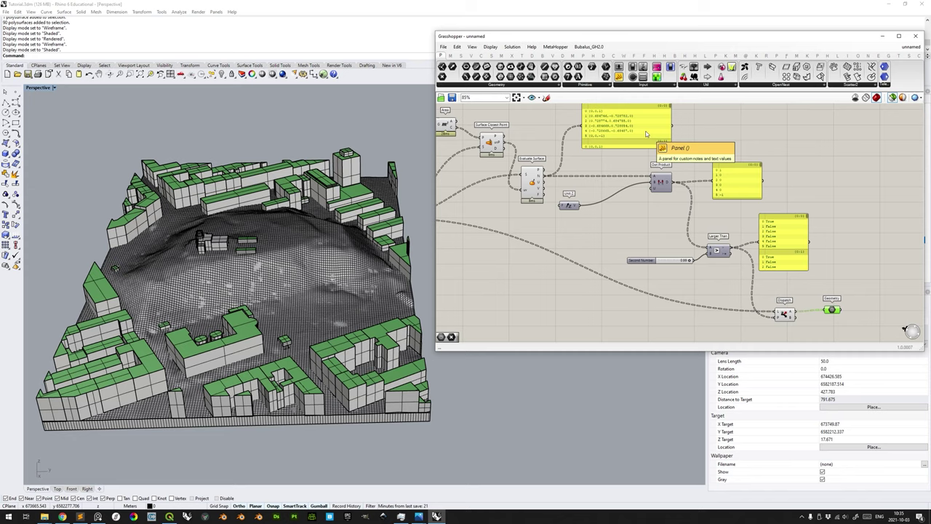
click(646, 134)
key(Delete)
click(736, 182)
key(Delete)
click(785, 239)
key(Delete)
scroll(748, 206, down, 2)
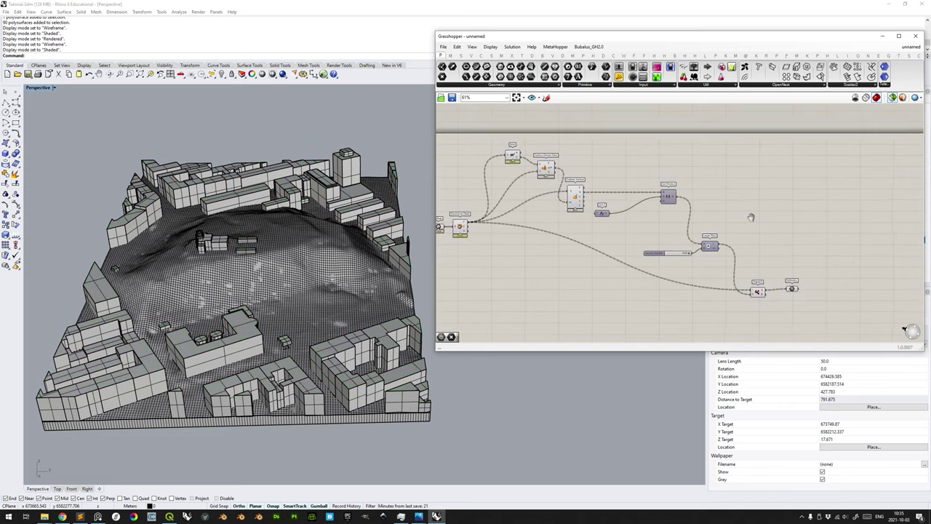
Add a Negative component beside Unit Z and connect the Unit Z output to its input.
right_drag(751, 218, 743, 219)
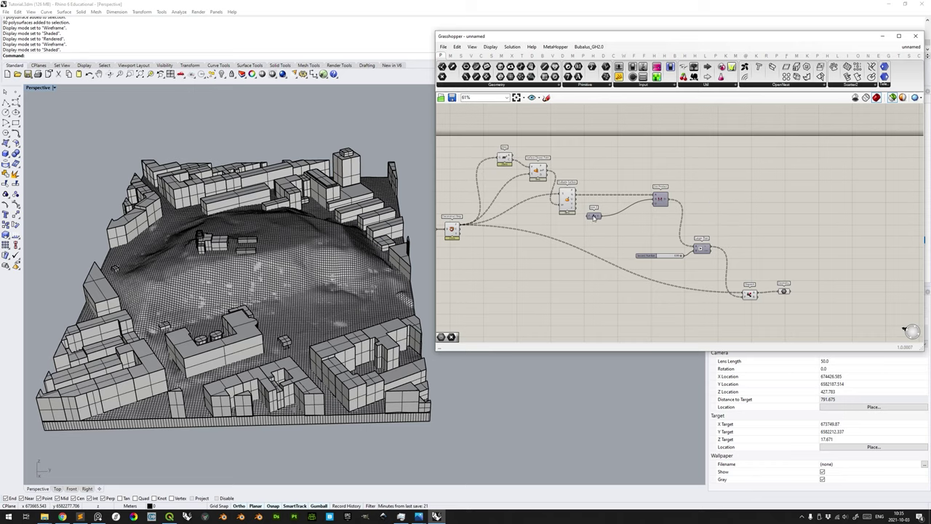
double_click(626, 222)
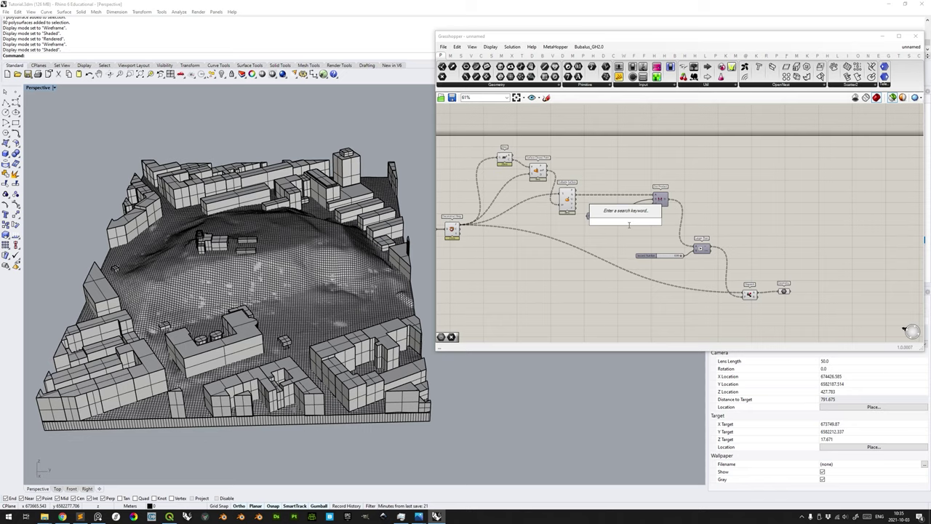
text(neg)
key(Return)
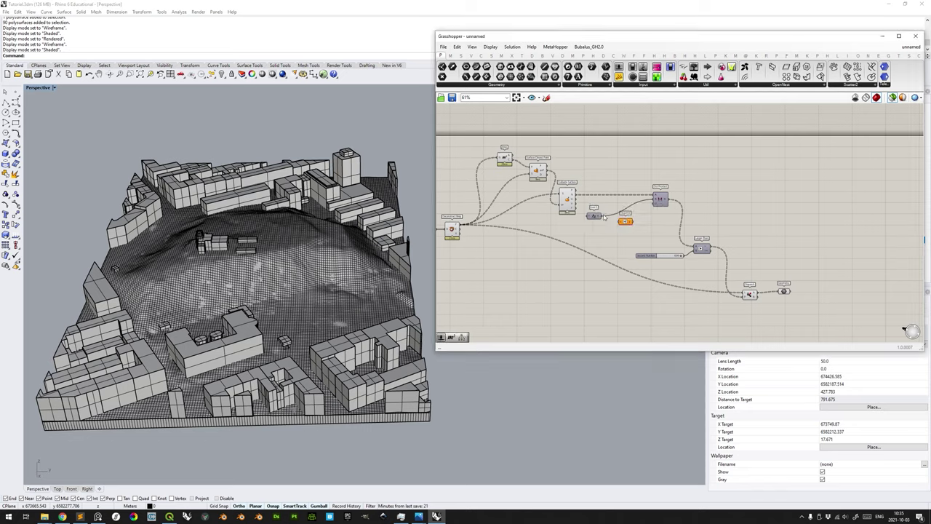
drag(600, 216, 625, 222)
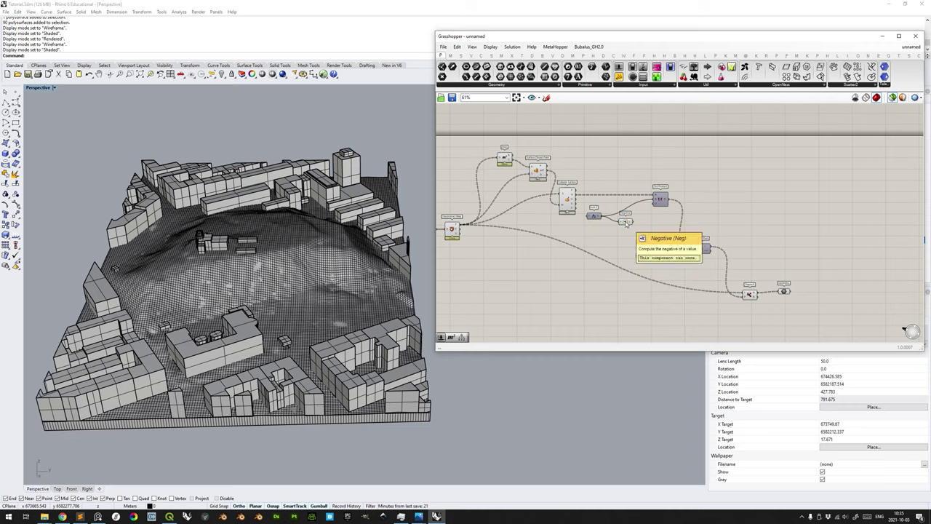
Rearrange the components so that Unit Z and Negative sit side by side above Dot Product.
click(626, 220)
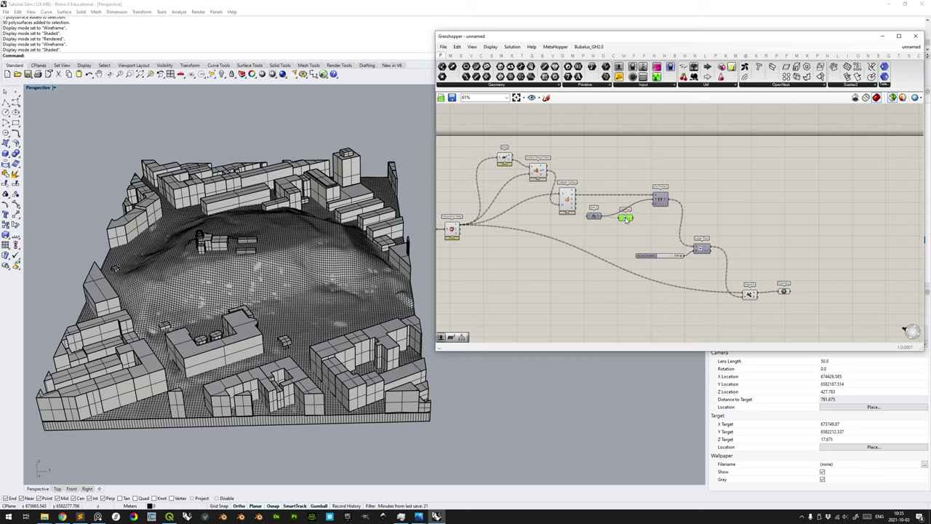
drag(626, 219, 625, 218)
drag(660, 202, 635, 247)
drag(645, 197, 615, 200)
click(657, 232)
right_drag(649, 256, 628, 226)
drag(614, 215, 623, 197)
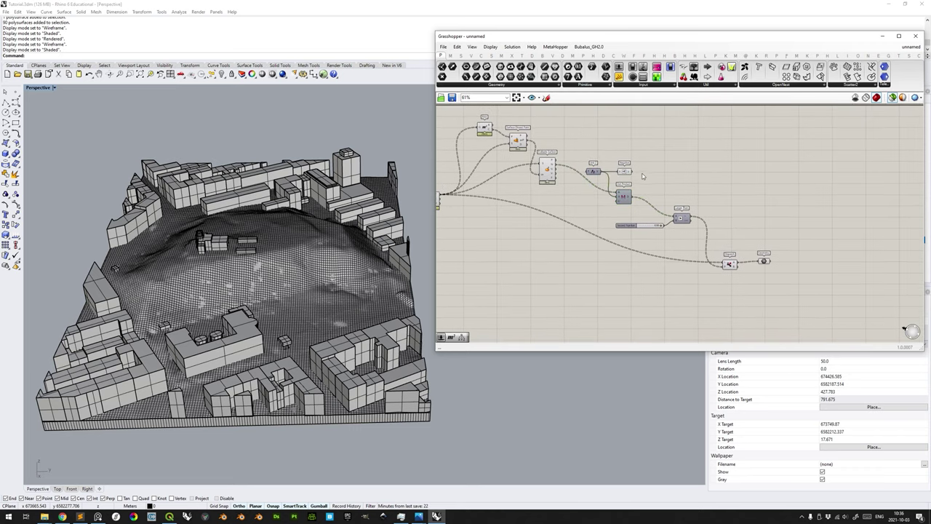
scroll(626, 199, up, 3)
scroll(634, 212, down, 2)
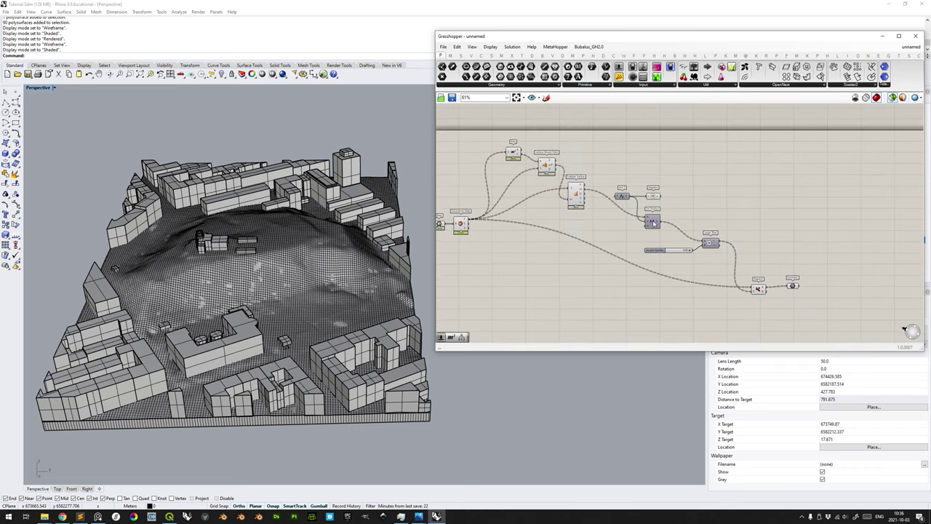
Duplicate Dot Product with the face normals on input A, and connect the Negative output to input B of the copy.
scroll(662, 188, up, 3)
click(634, 249)
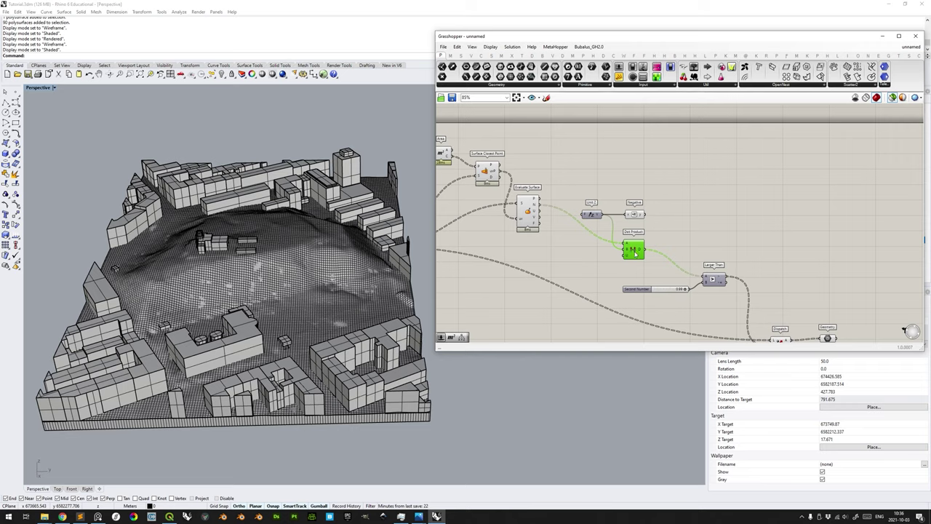
drag(634, 253, 600, 225)
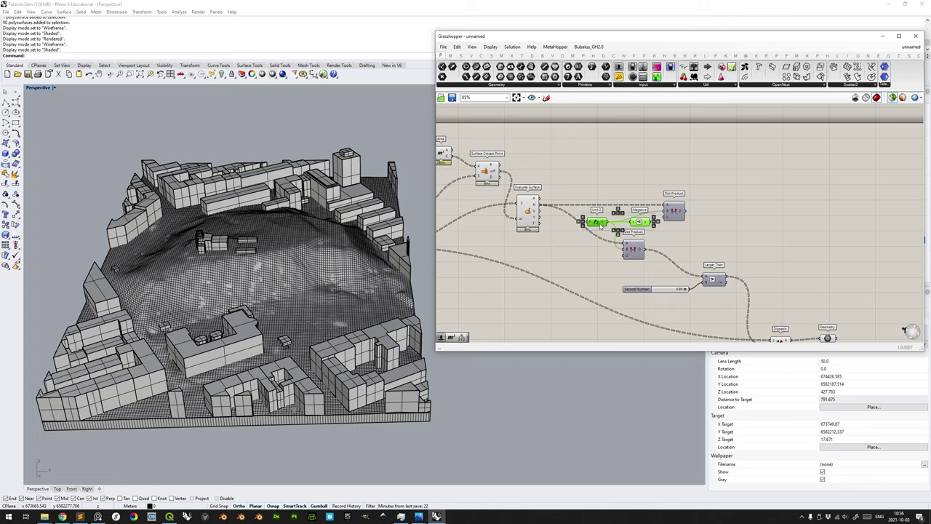
click(627, 196)
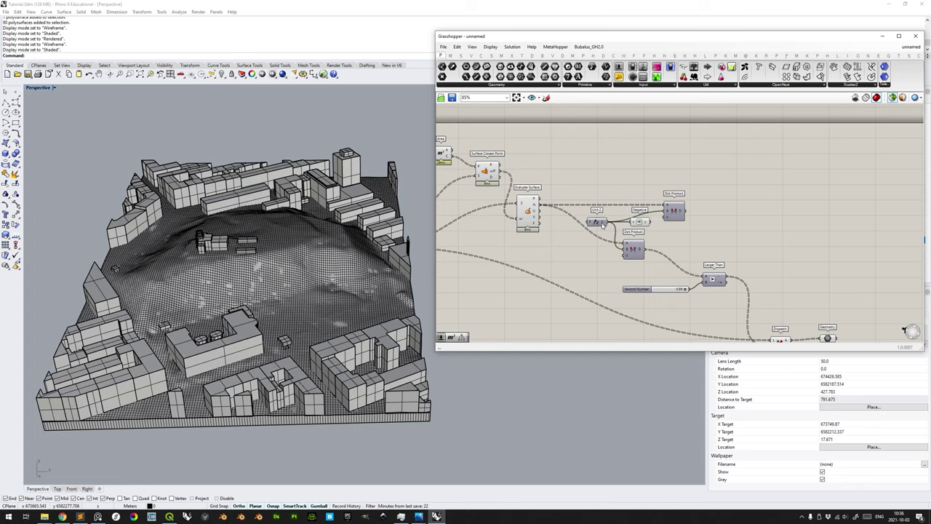
Duplicate Larger Than, with the upper Dot Product on input A and the Second Number slider on input B.
right_drag(715, 207, 662, 194)
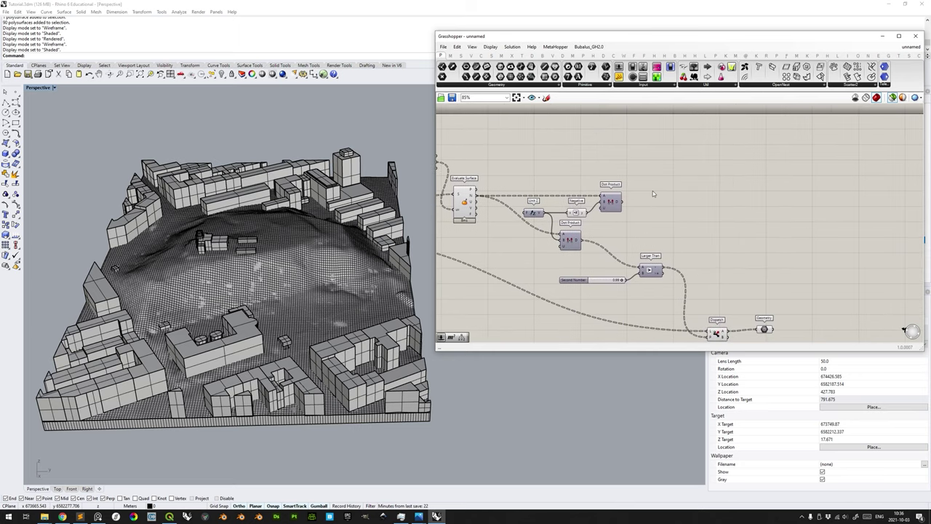
click(651, 272)
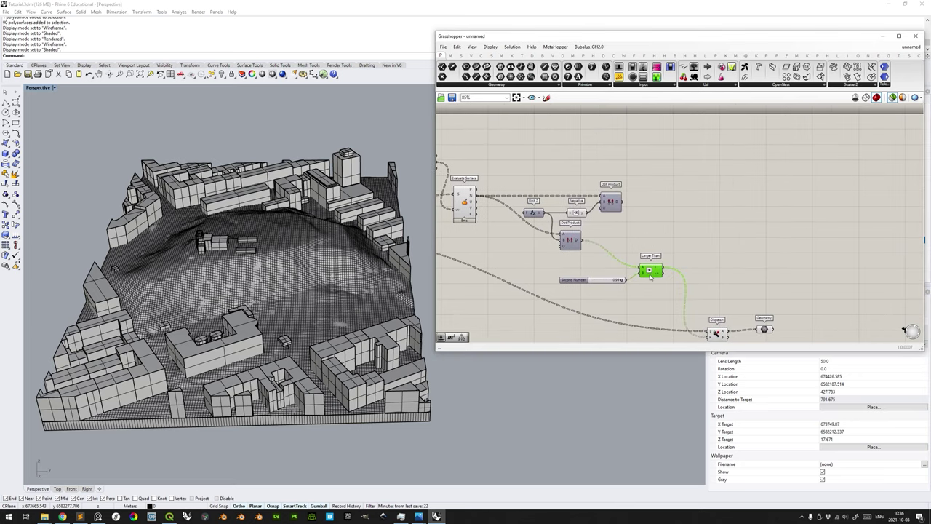
alt+drag(650, 272, 672, 198)
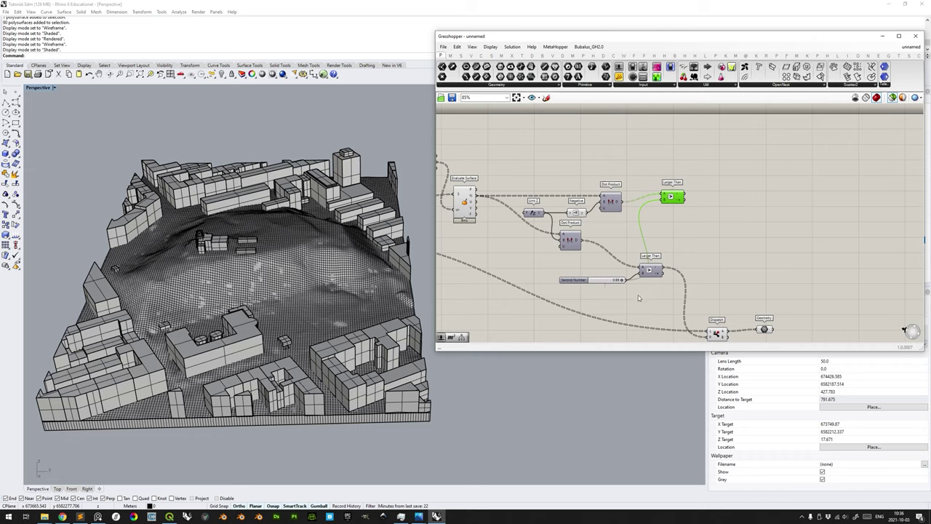
alt+drag(636, 301, 662, 298)
Place the Second Number slider between the two comparison branches and align the two Larger Than components vertically.
mouse_move(599, 286)
mouse_down()
mouse_move(639, 246)
mouse_move(560, 242)
mouse_move(617, 230)
mouse_up()
right_drag(716, 229, 684, 216)
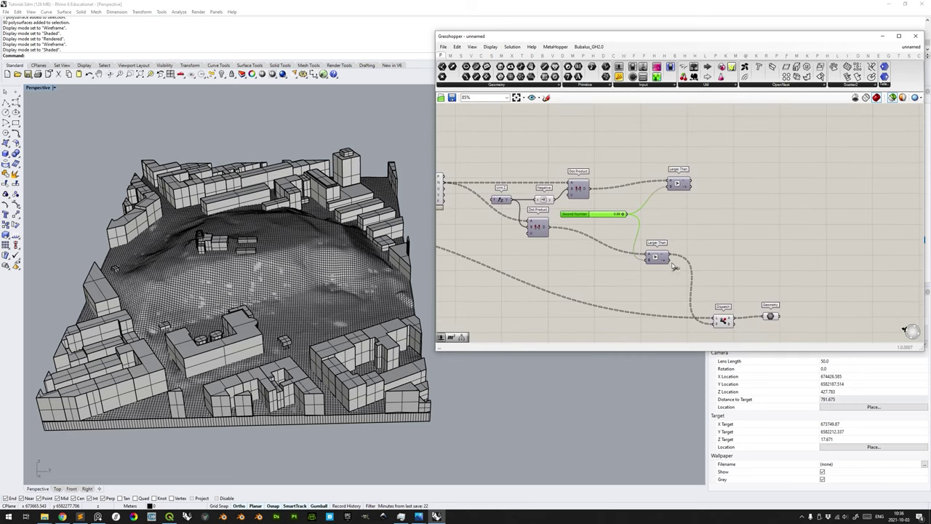
drag(662, 261, 679, 261)
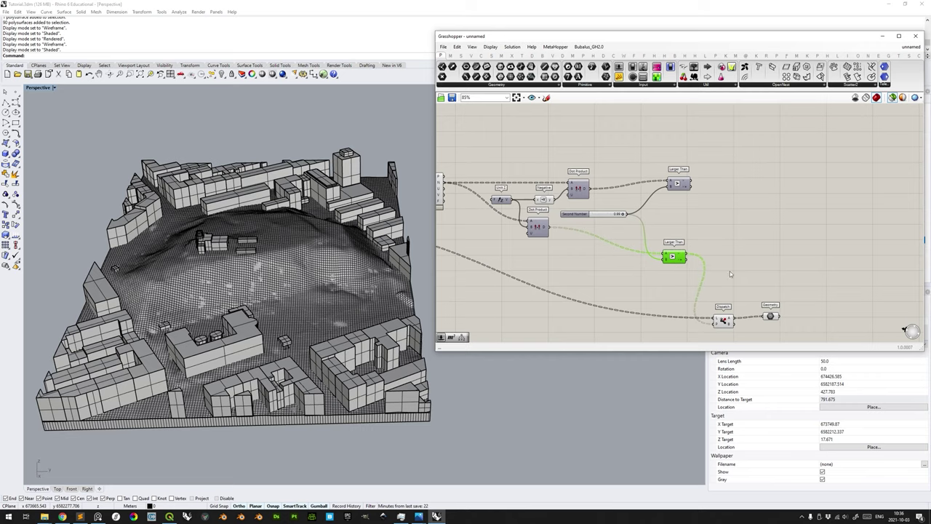
right_drag(596, 270, 628, 269)
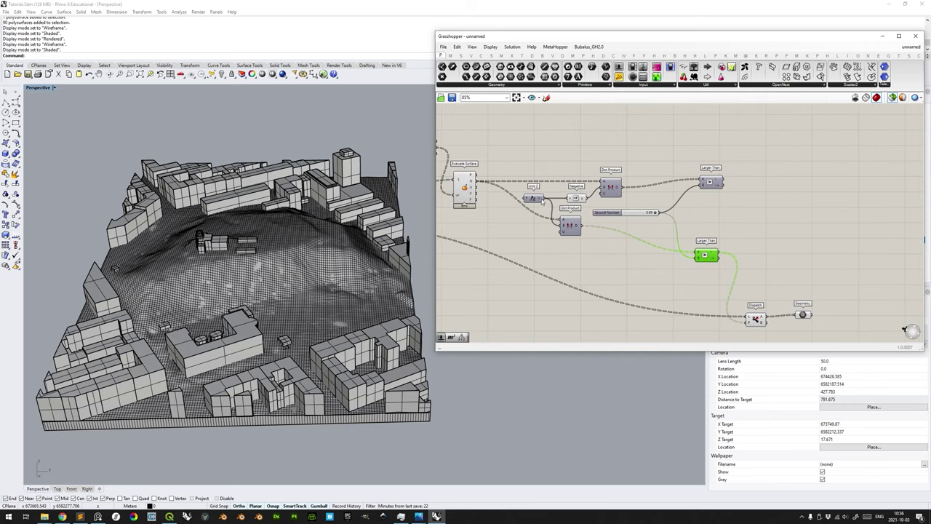
right_drag(635, 271, 634, 261)
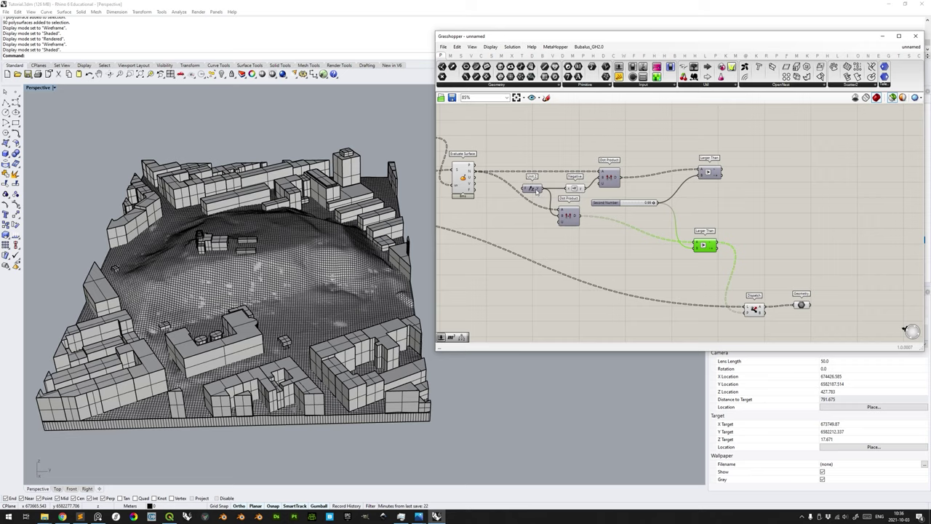
right_drag(497, 227, 484, 245)
click(691, 190)
drag(693, 192, 686, 198)
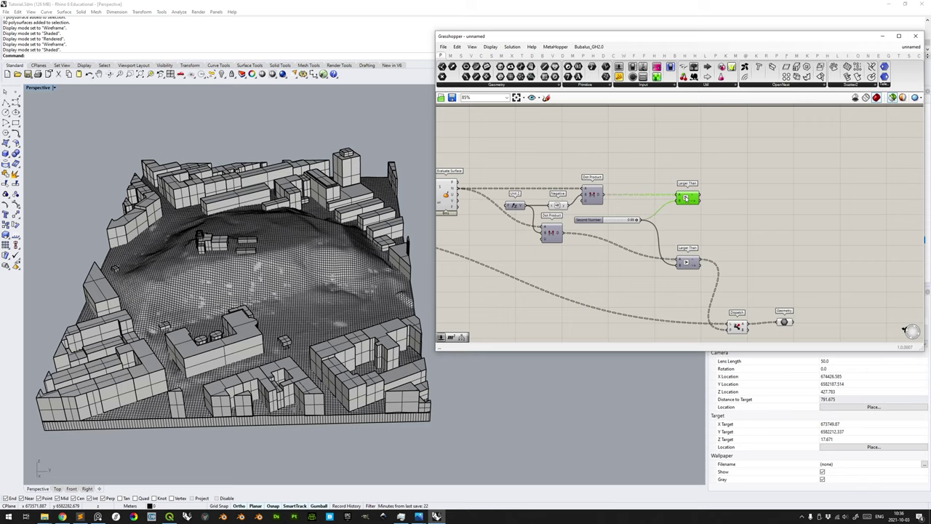
right_drag(660, 237, 656, 239)
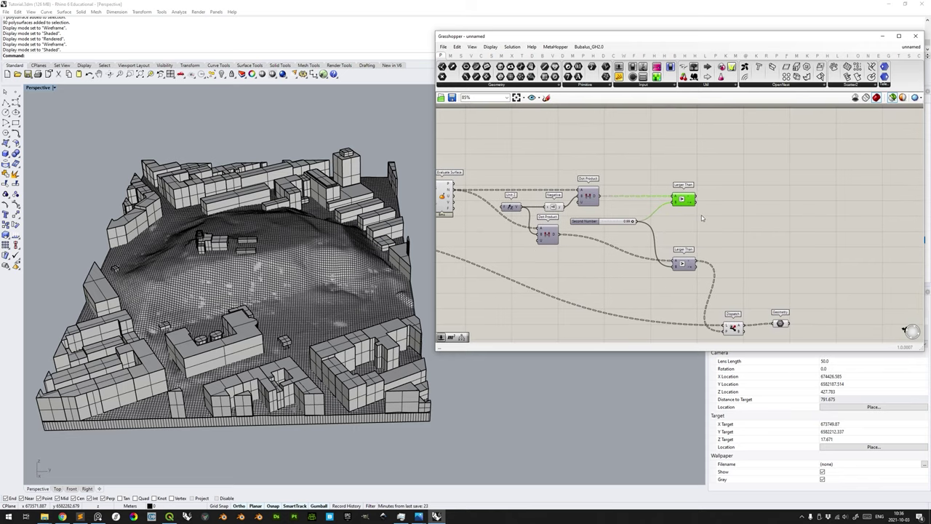
Select the Area component and inspect the face centre points it previews across the building model.
scroll(704, 179, down, 1)
right_drag(711, 174, 778, 178)
right_drag(379, 364, 325, 305)
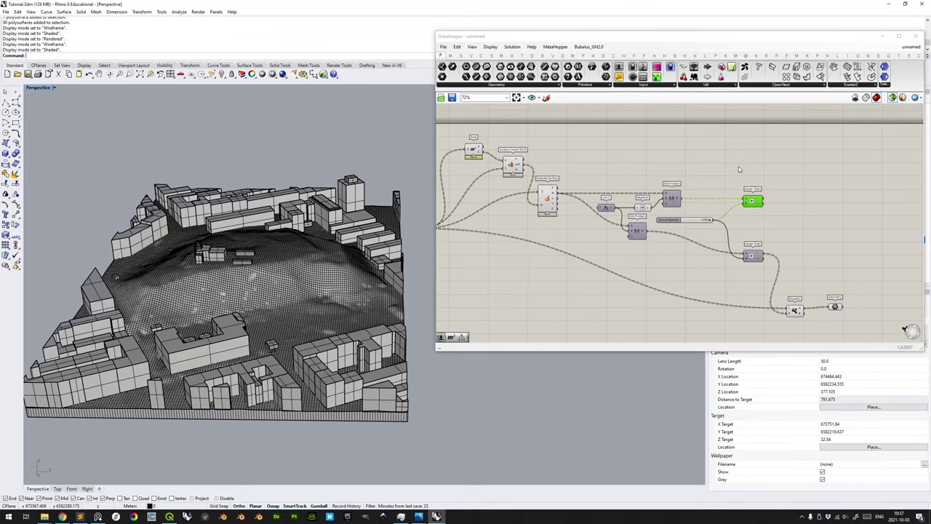
right_drag(349, 276, 329, 280)
right_drag(825, 155, 835, 150)
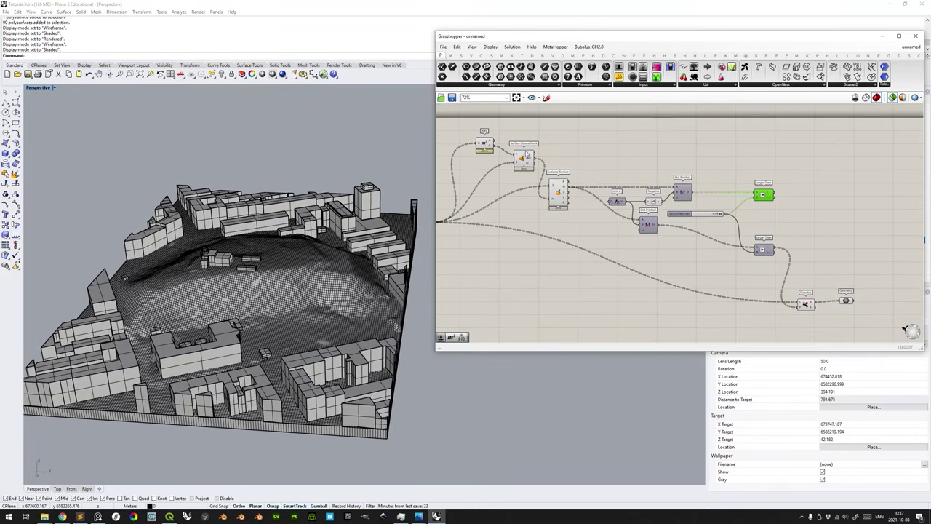
click(489, 146)
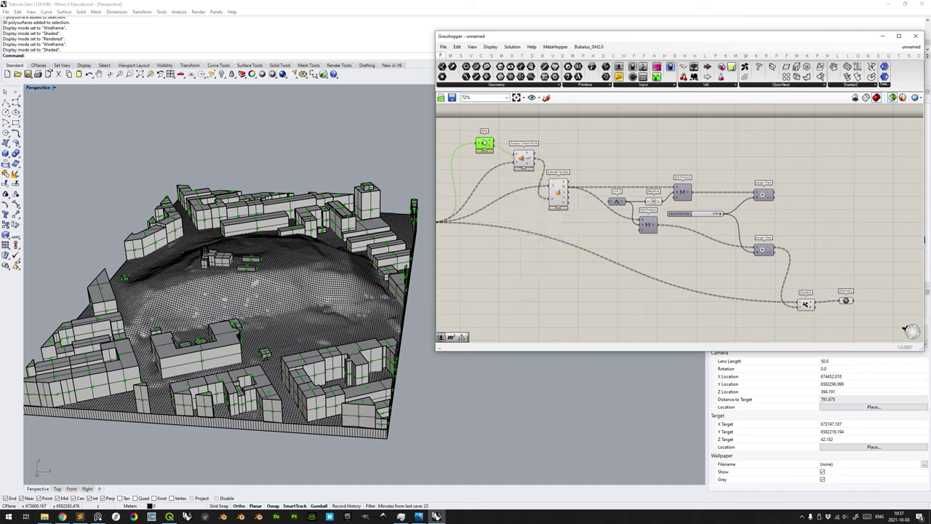
Add a Dispatch component with the Area centroids as its list and the upper Larger Than result as its pattern.
right_drag(436, 237, 482, 225)
right_drag(662, 127, 602, 157)
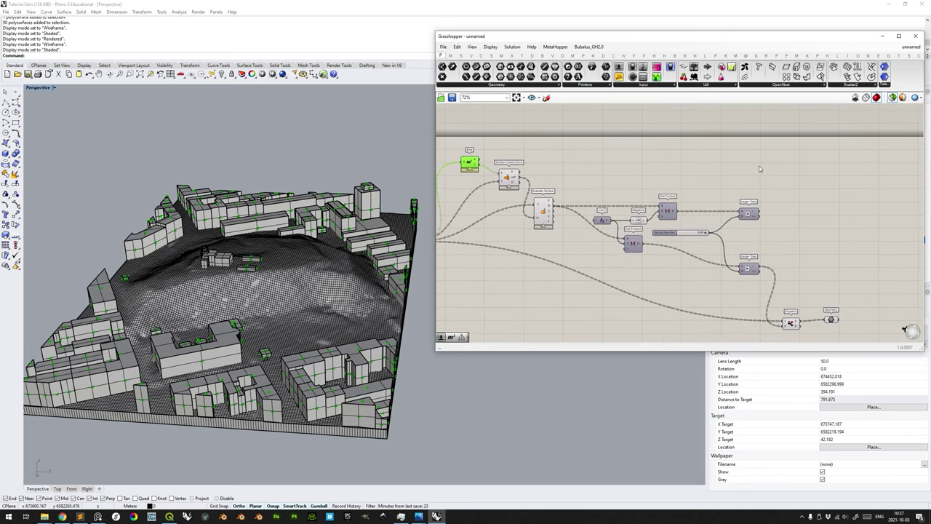
double_click(760, 169)
text(dispa)
key(Return)
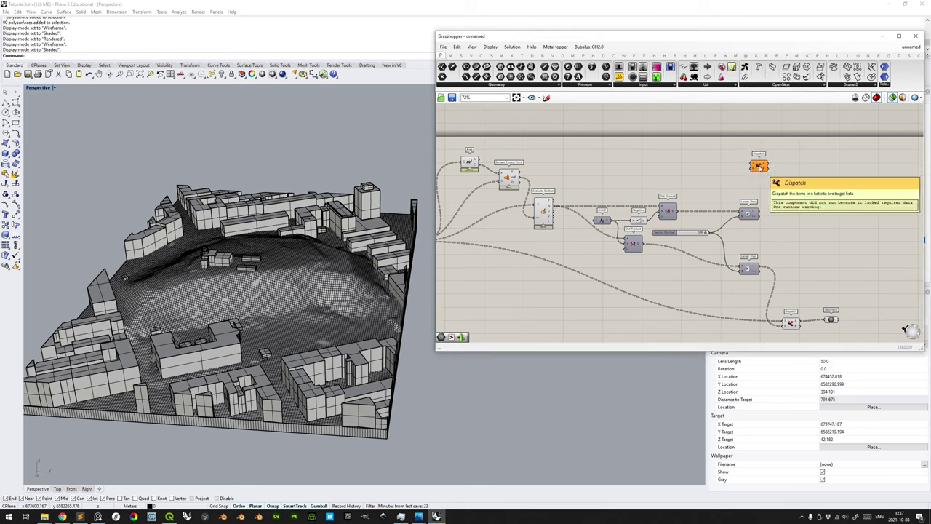
drag(473, 168, 760, 213)
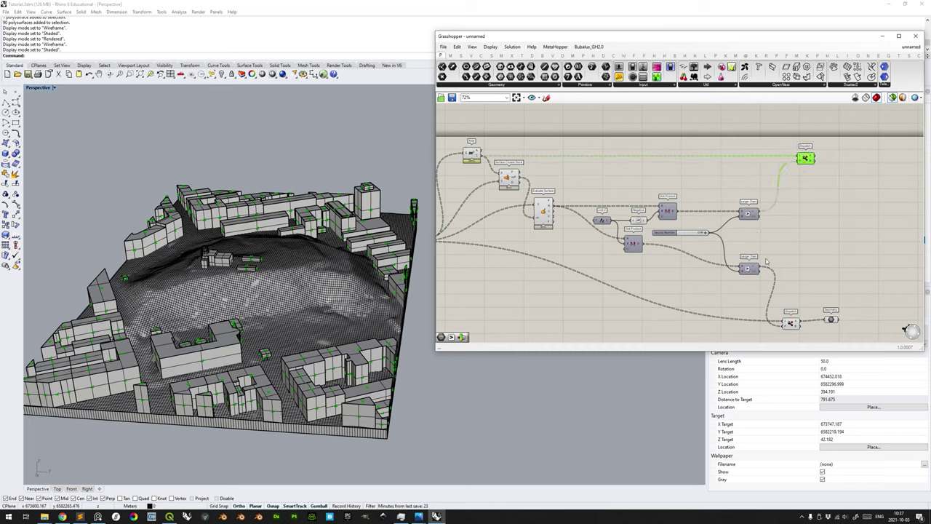
Compare the roof geometry and face centre previews, and add a Geometry parameter fed by the new Dispatch's A output.
click(831, 320)
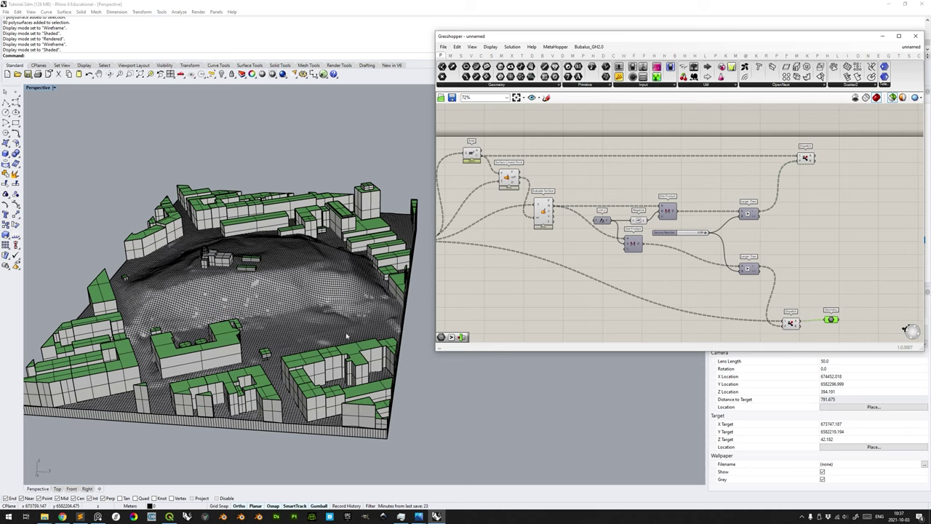
right_drag(553, 165, 536, 162)
click(456, 152)
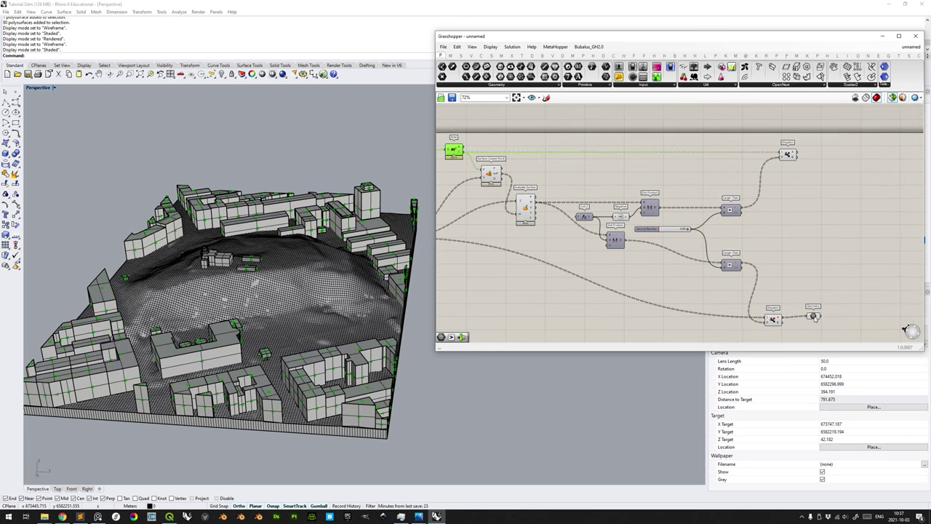
double_click(831, 148)
text(geo)
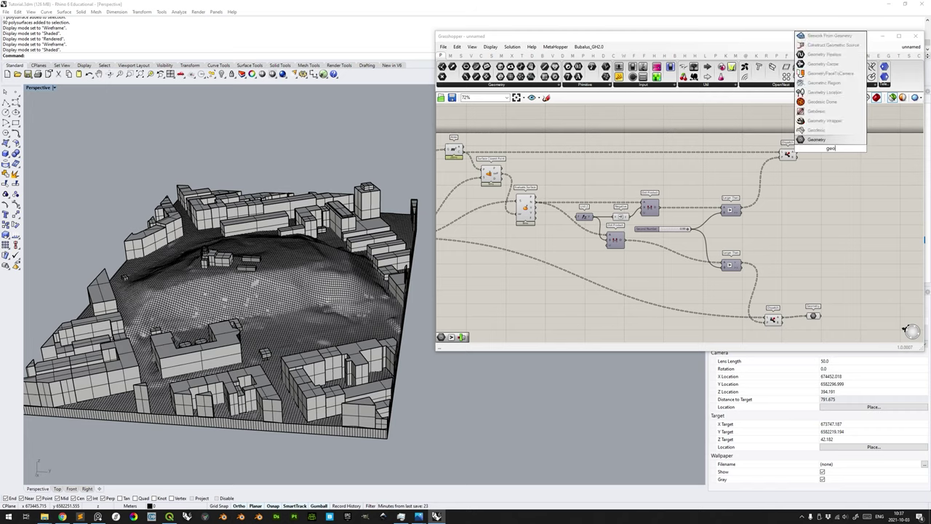
key(Return)
drag(798, 154, 826, 149)
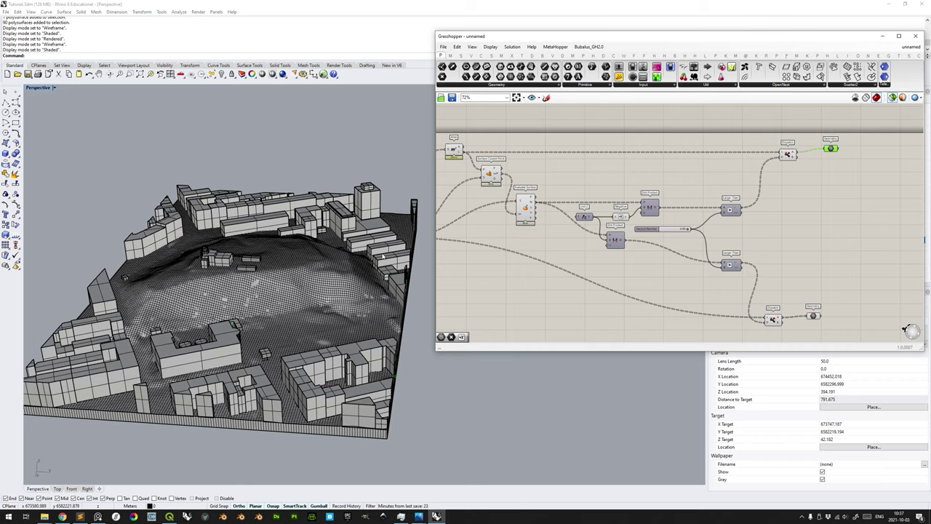
Examine the filtered bottom-face centre points from several angles in Wireframe display and return the viewport to Shaded.
shift+right_drag(388, 280, 360, 275)
shift+right_drag(329, 333, 339, 307)
scroll(342, 340, up, 4)
scroll(339, 309, down, 3)
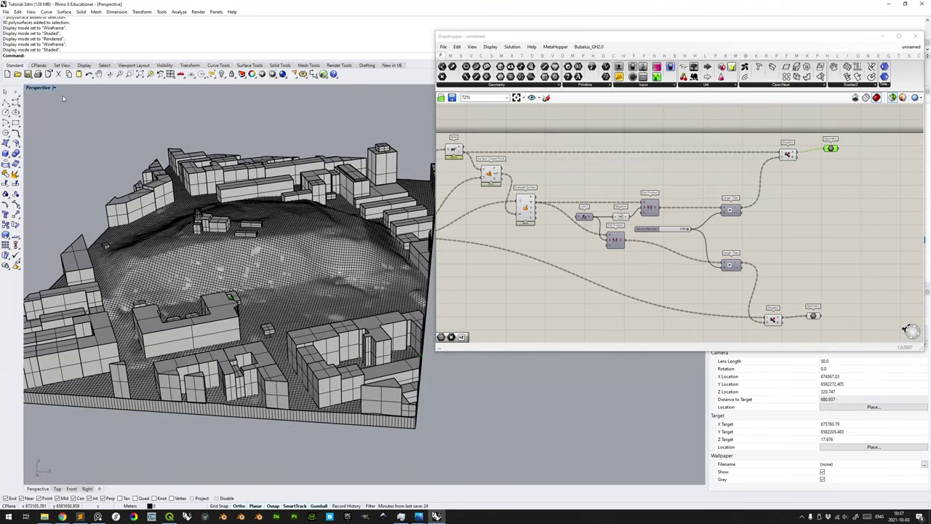
click(55, 88)
click(56, 106)
shift+right_drag(357, 376, 310, 340)
scroll(333, 349, up, 6)
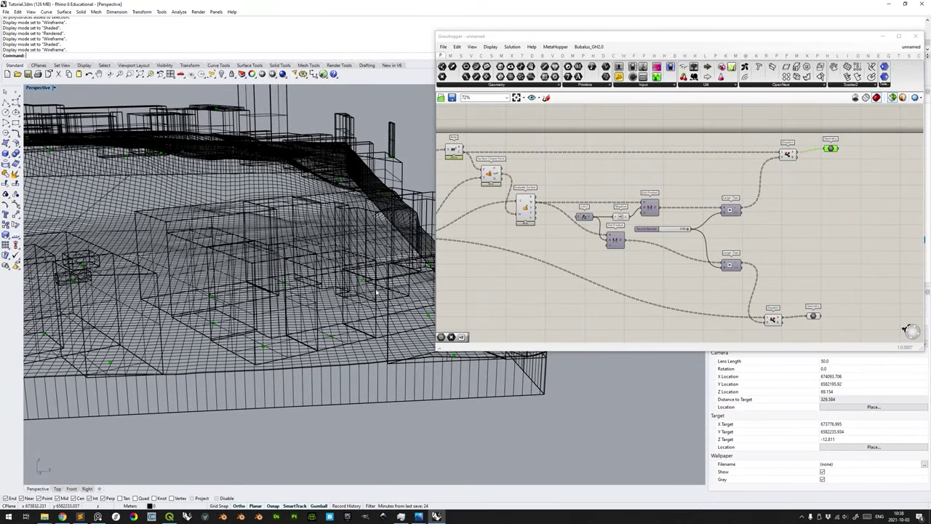
right_drag(386, 262, 313, 325)
scroll(360, 247, down, 6)
scroll(324, 291, up, 10)
right_drag(323, 290, 383, 232)
scroll(322, 323, down, 10)
scroll(364, 269, down, 4)
shift+right_drag(357, 278, 349, 317)
click(44, 88)
click(52, 115)
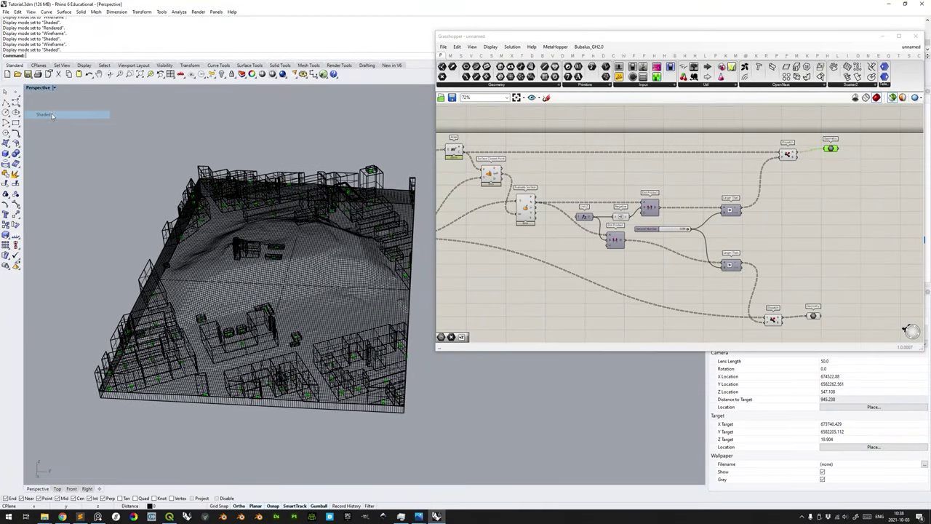
Move the Geometry parameter above the upper Dispatch and add a Deconstruct component fed by Dispatch's A output.
right_drag(831, 159, 714, 200)
drag(713, 189, 721, 158)
click(672, 195)
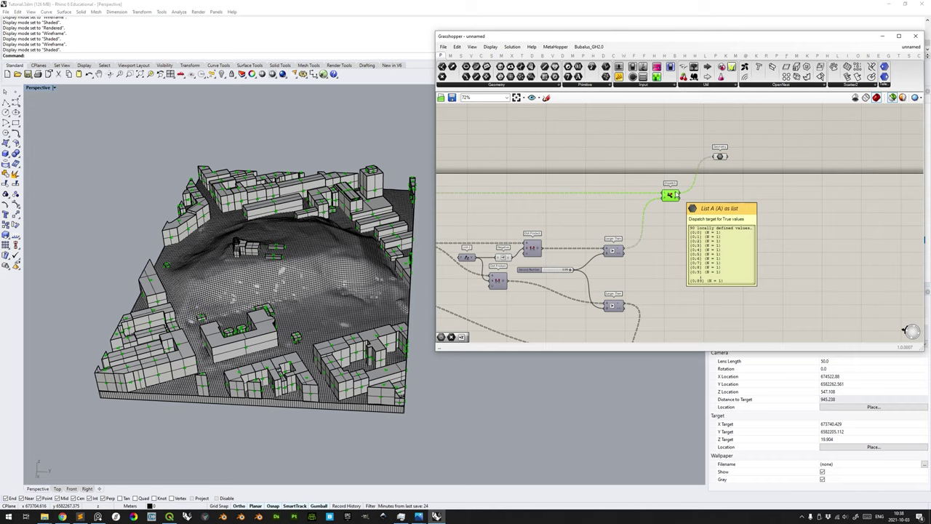
double_click(720, 198)
text(deco)
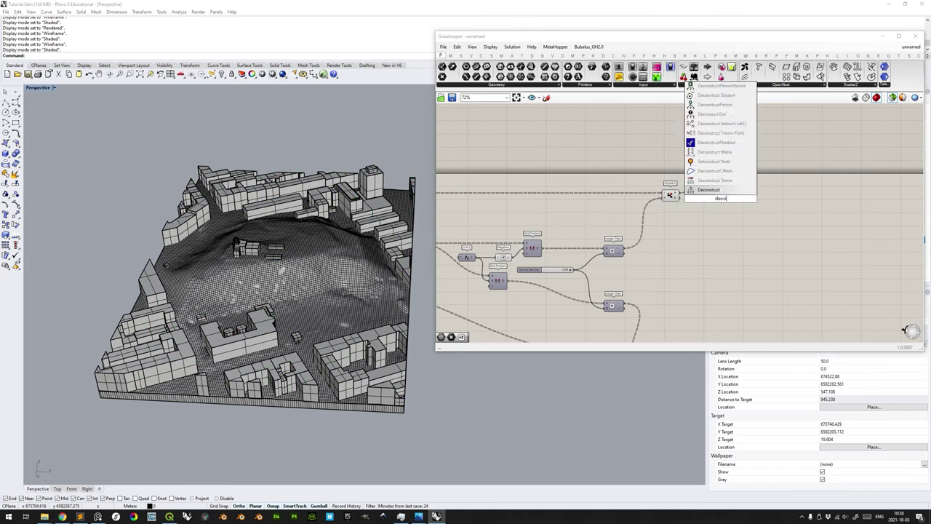
key(Return)
scroll(730, 192, up, 3)
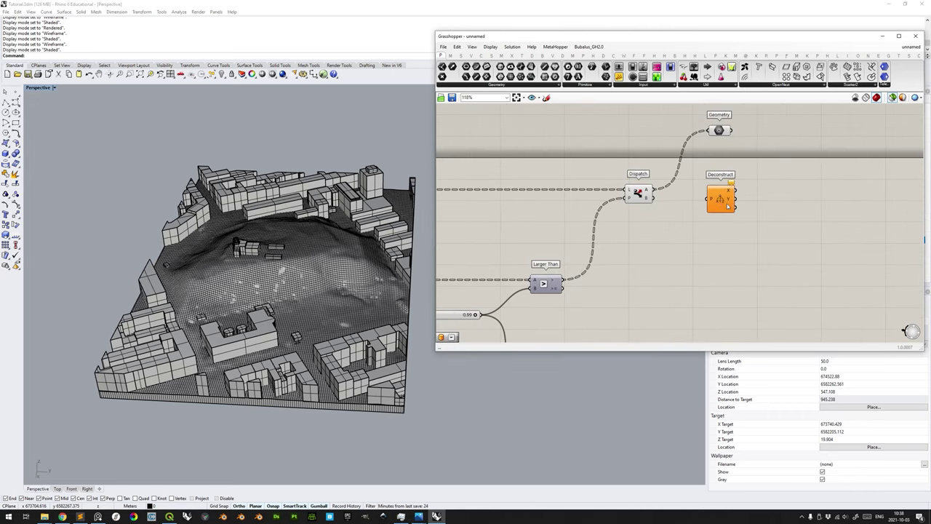
drag(655, 189, 705, 191)
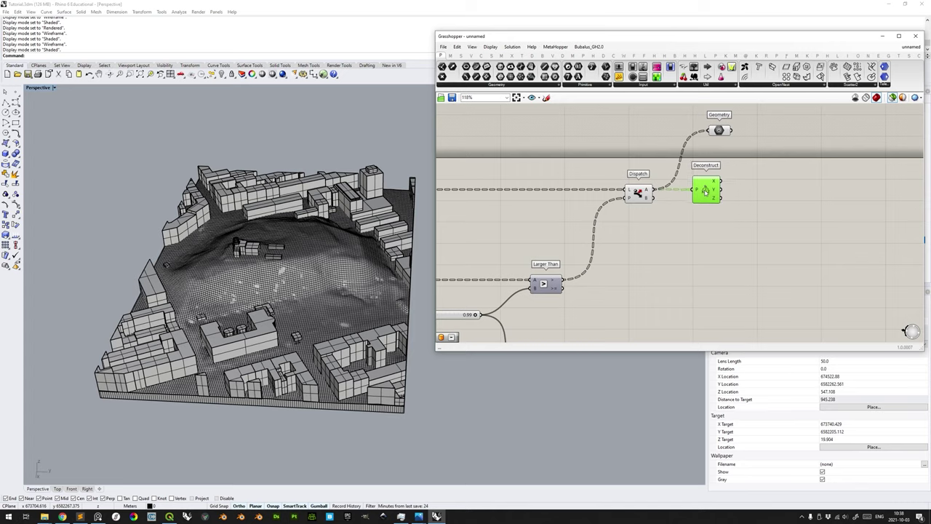
Add a Construct Point component beside Deconstruct and connect Deconstruct's X and Y outputs to its matching inputs.
right_drag(704, 191, 625, 176)
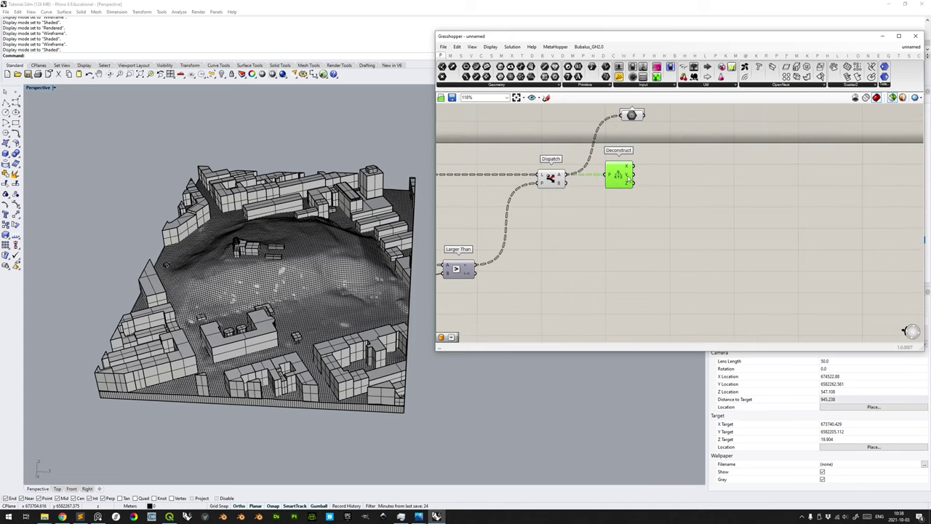
double_click(731, 181)
text(cons)
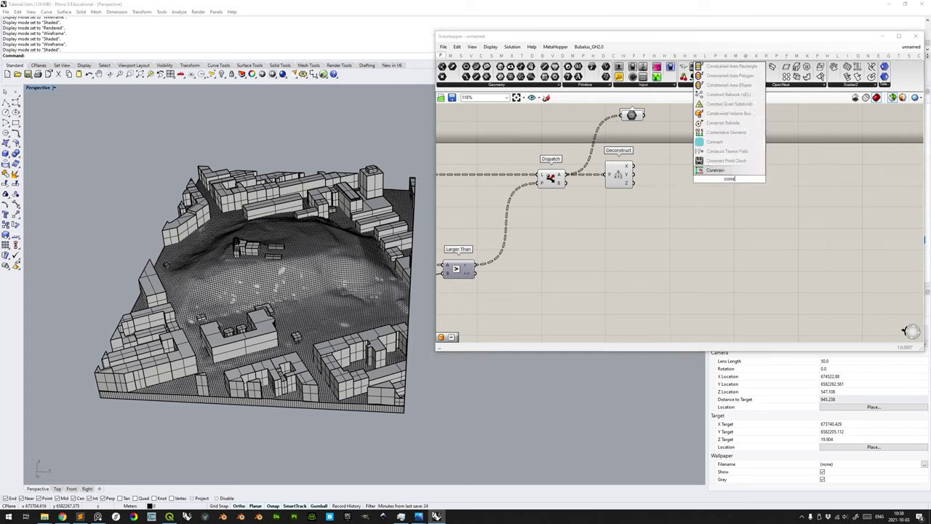
text(truct point)
key(Up)
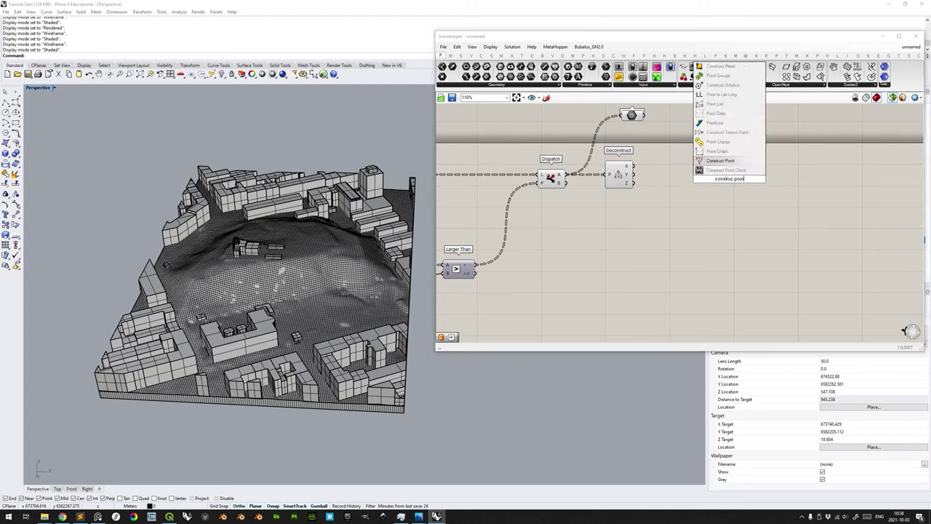
key(Return)
drag(730, 181, 730, 177)
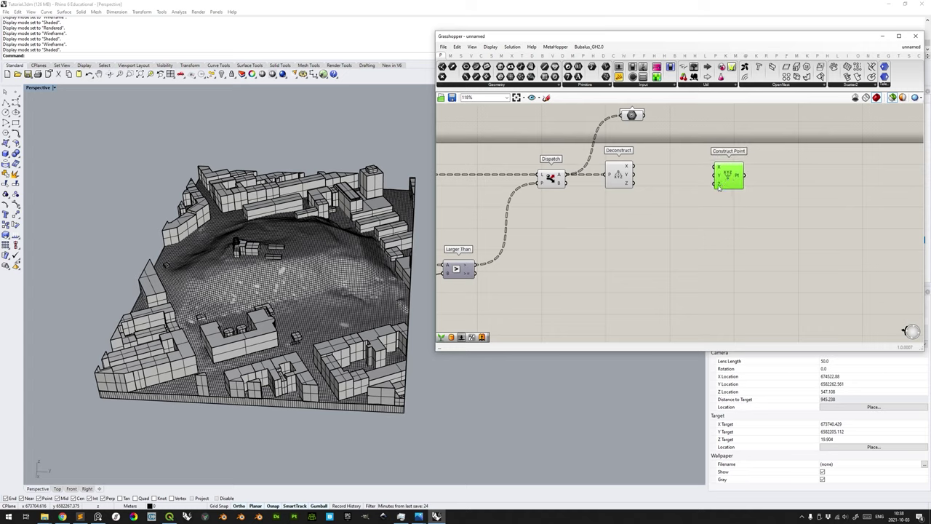
drag(633, 166, 739, 179)
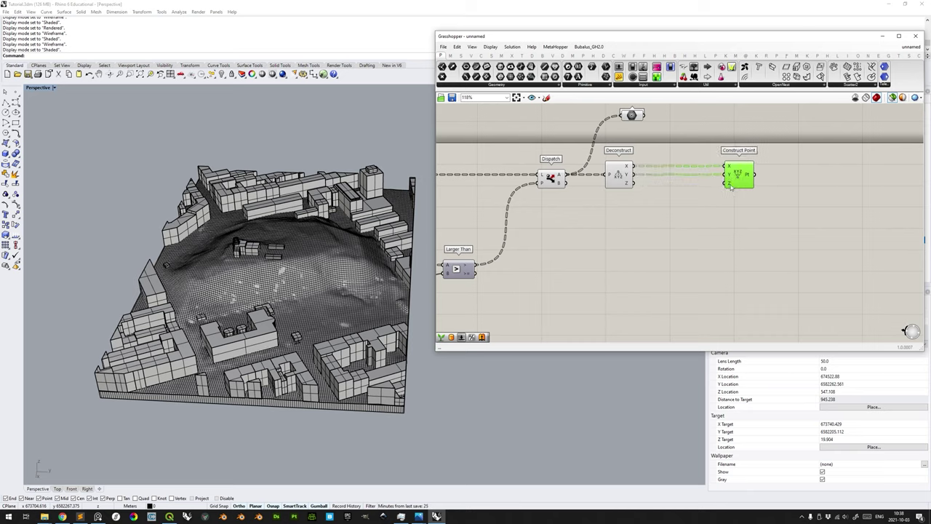
shift+right_drag(360, 311, 304, 259)
scroll(337, 360, up, 6)
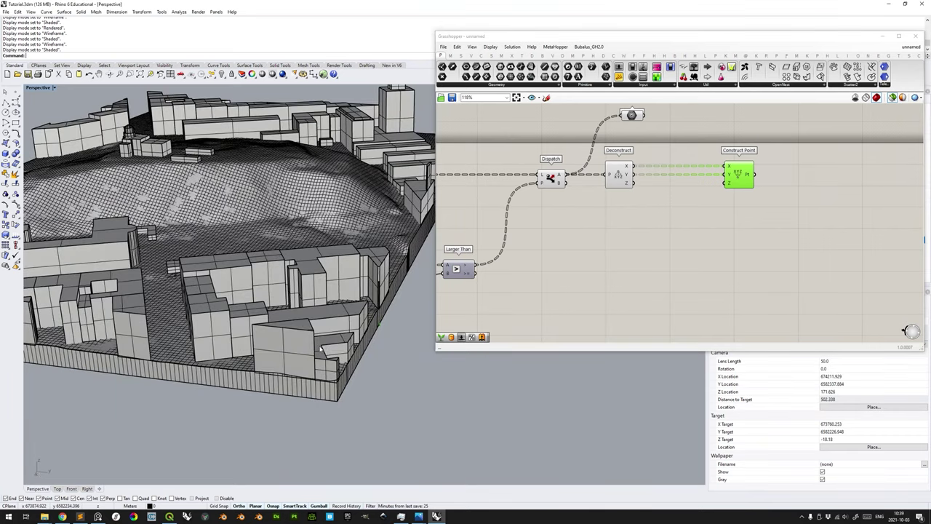
scroll(336, 361, down, 5)
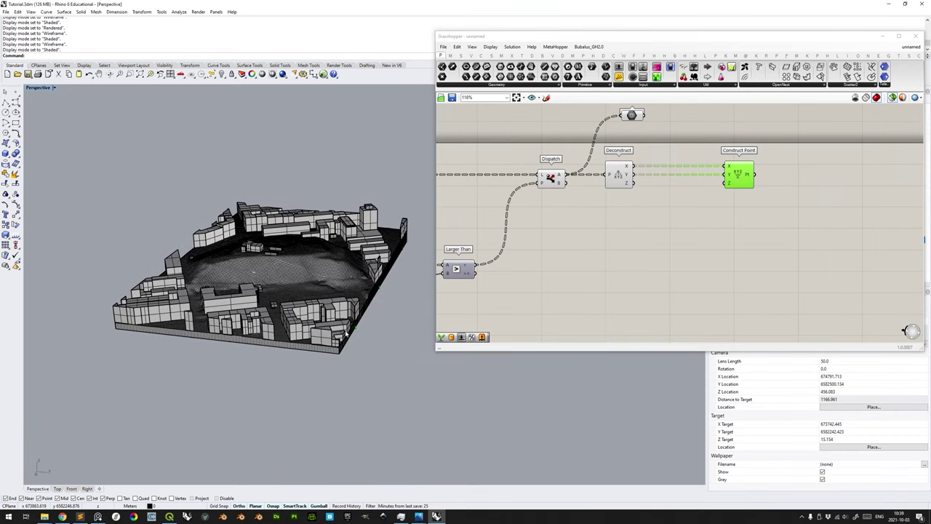
right_drag(329, 347, 299, 278)
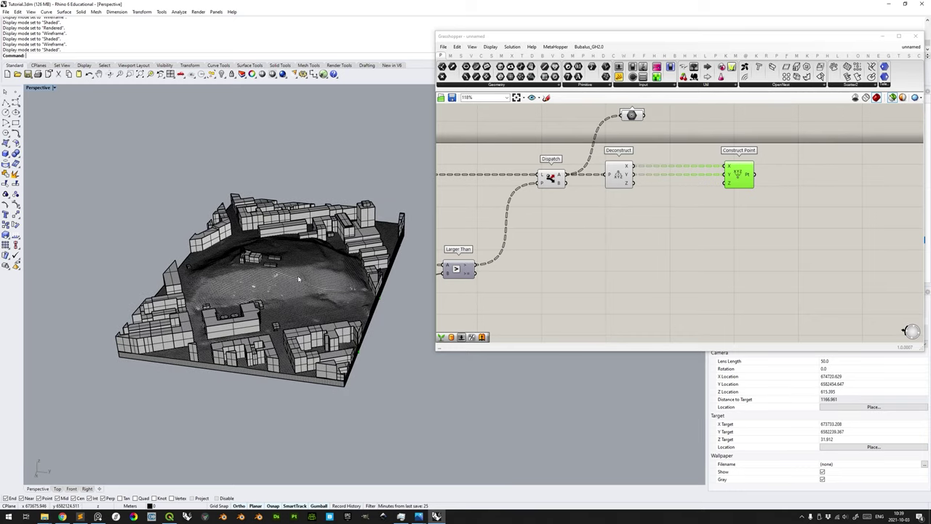
right_drag(327, 267, 344, 302)
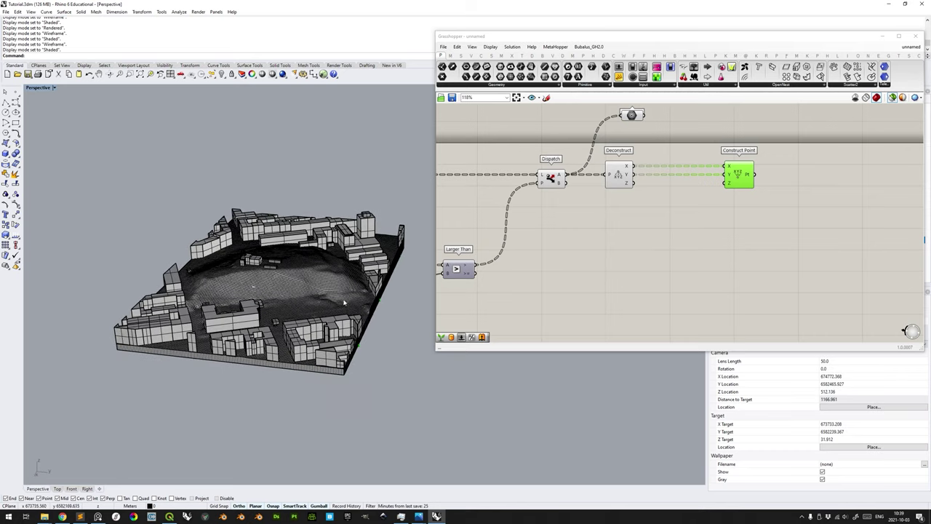
Add a Subtraction component between Deconstruct and Construct Point, slightly below their X and Y wires.
double_click(681, 207)
text(subtr)
key(Return)
drag(679, 198, 679, 206)
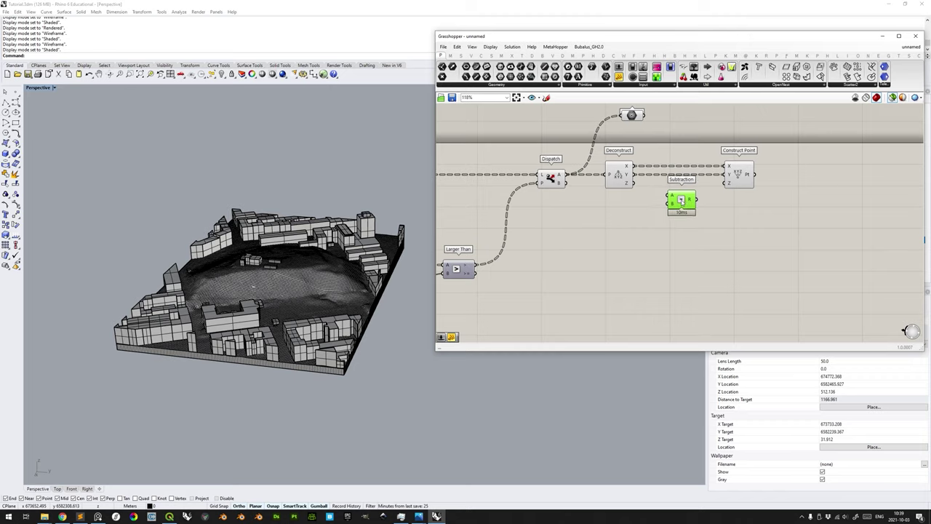
double_click(677, 243)
text(-)
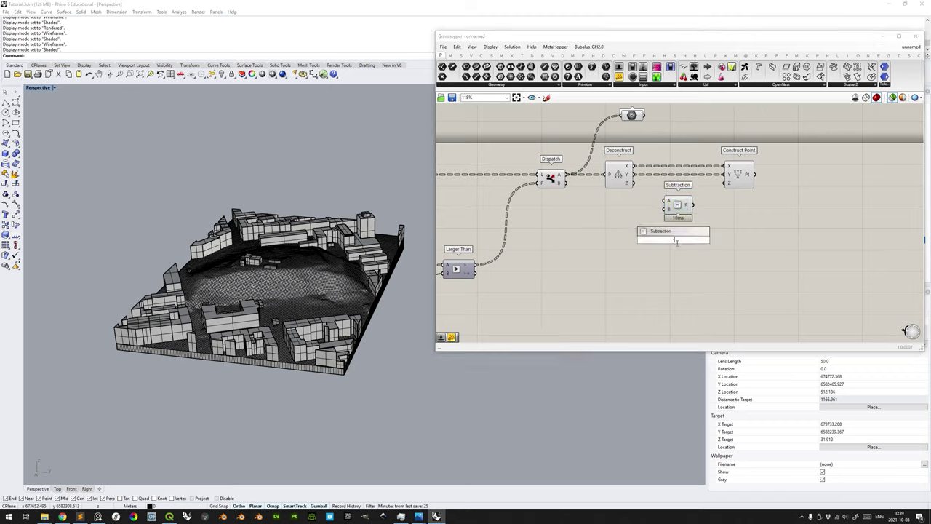
key(Escape)
Route Deconstruct's Z through Subtraction's A input into Construct Point's Z, and connect a number slider of 150 to input B.
drag(634, 182, 723, 196)
click(681, 210)
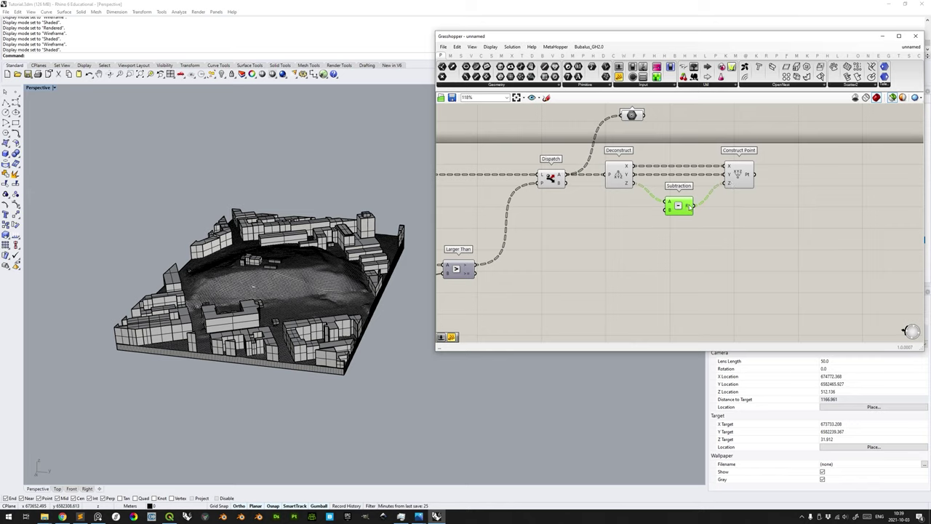
double_click(624, 219)
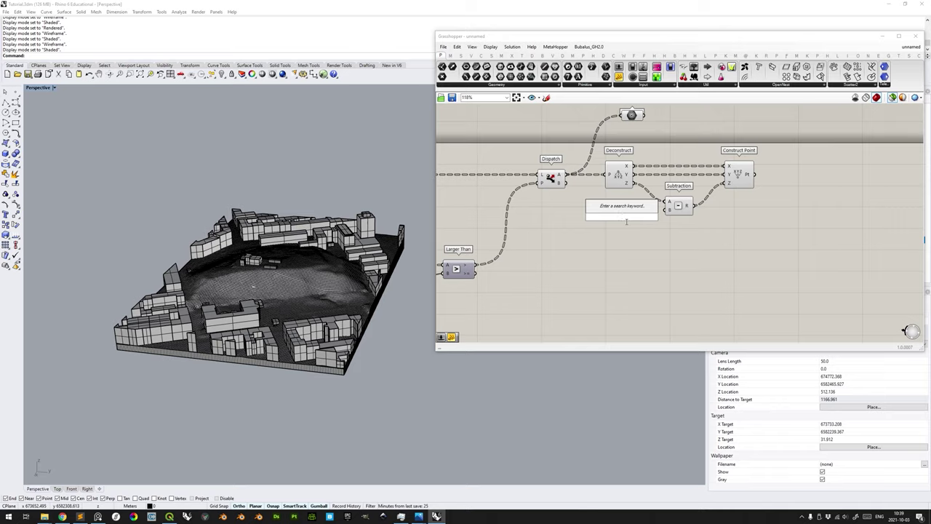
text(150)
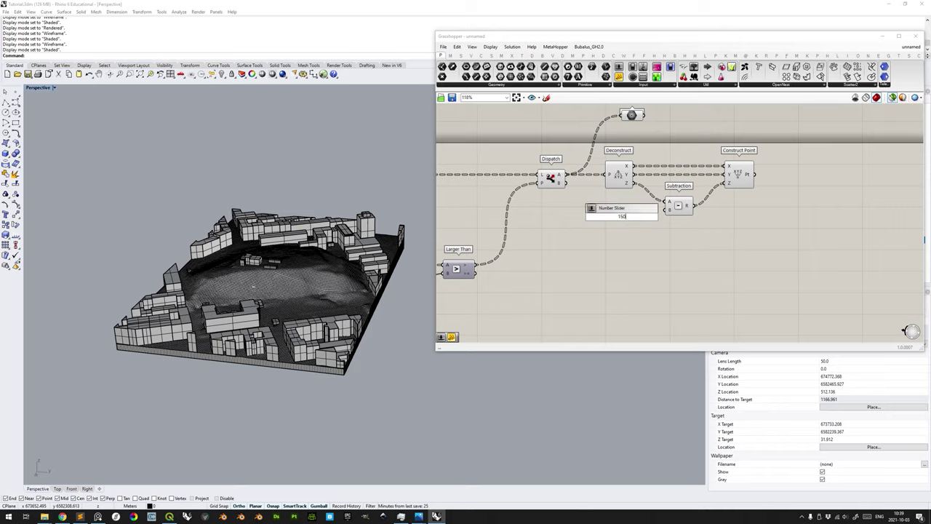
key(Return)
mouse_move(624, 220)
mouse_down()
mouse_move(664, 216)
mouse_move(634, 220)
mouse_up()
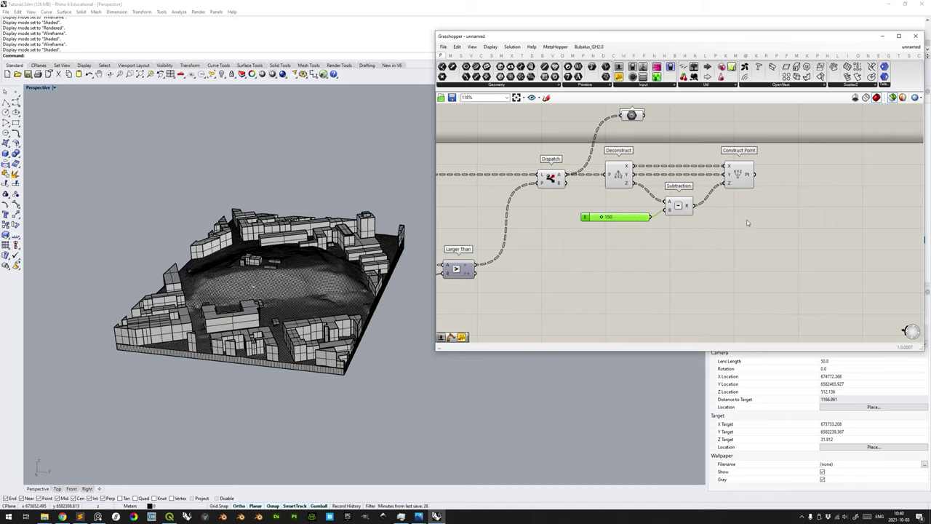
Preview the Construct Point output and examine the lowered points from several angles relative to the terrain model.
scroll(757, 225, down, 3)
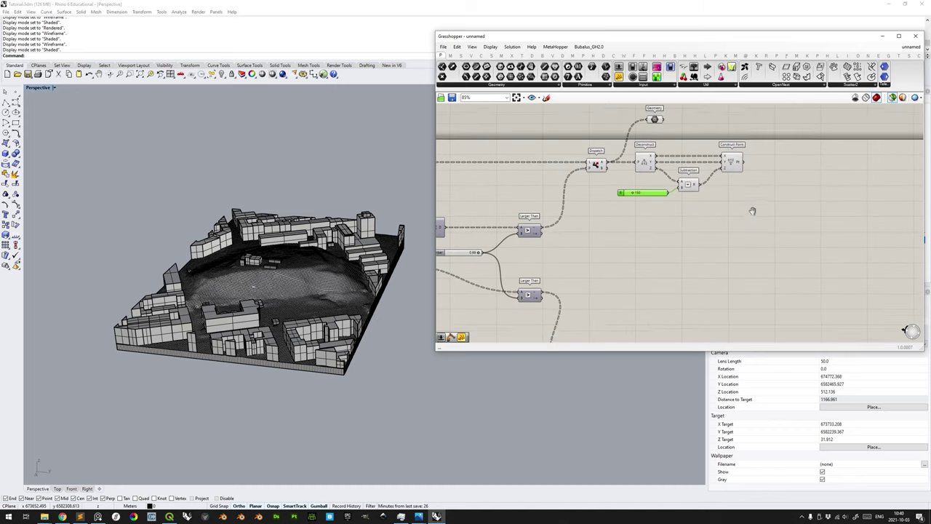
click(739, 155)
right_drag(363, 400, 367, 329)
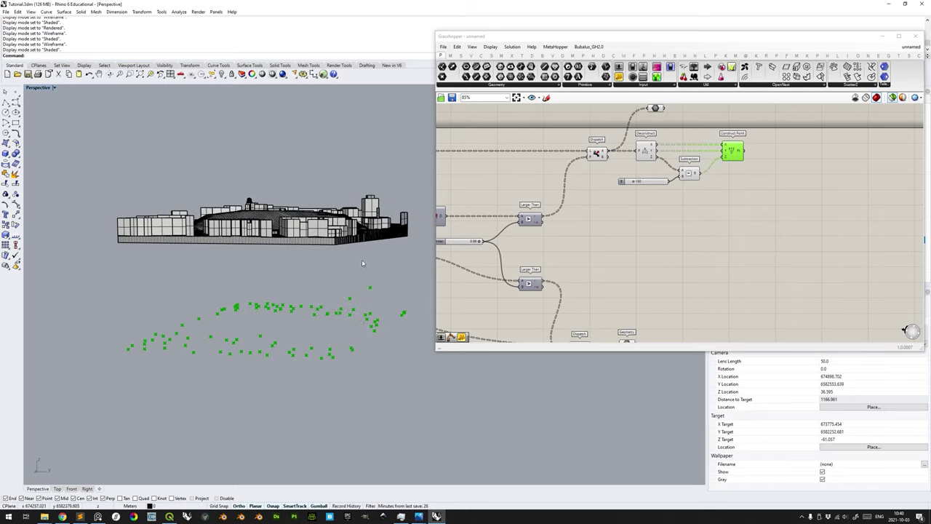
right_drag(368, 276, 347, 270)
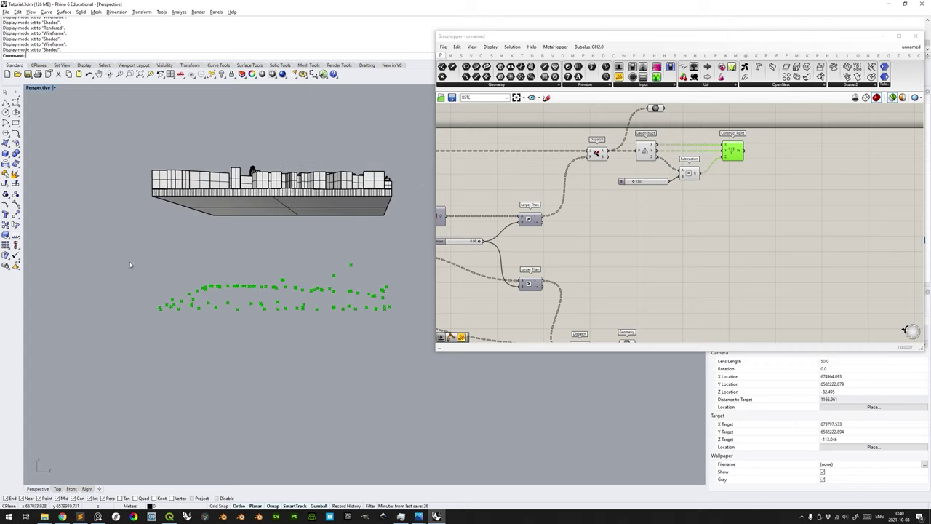
right_drag(367, 249, 356, 317)
scroll(740, 172, down, 2)
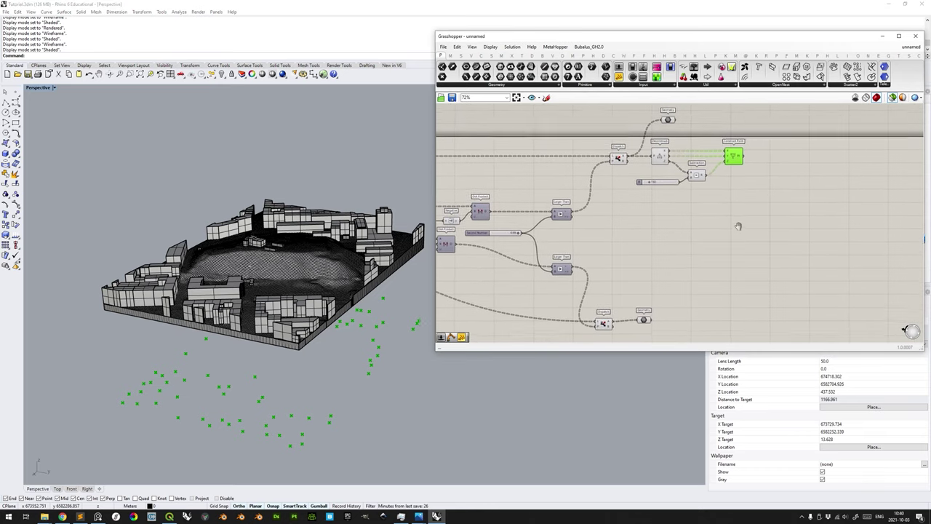
Delete the Geometry parameter attached to the upper Dispatch.
click(668, 121)
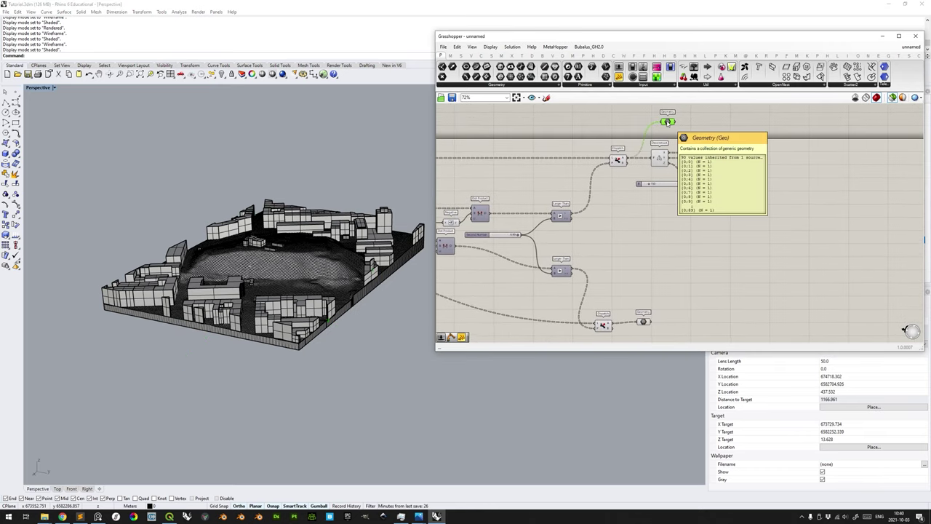
scroll(685, 147, down, 2)
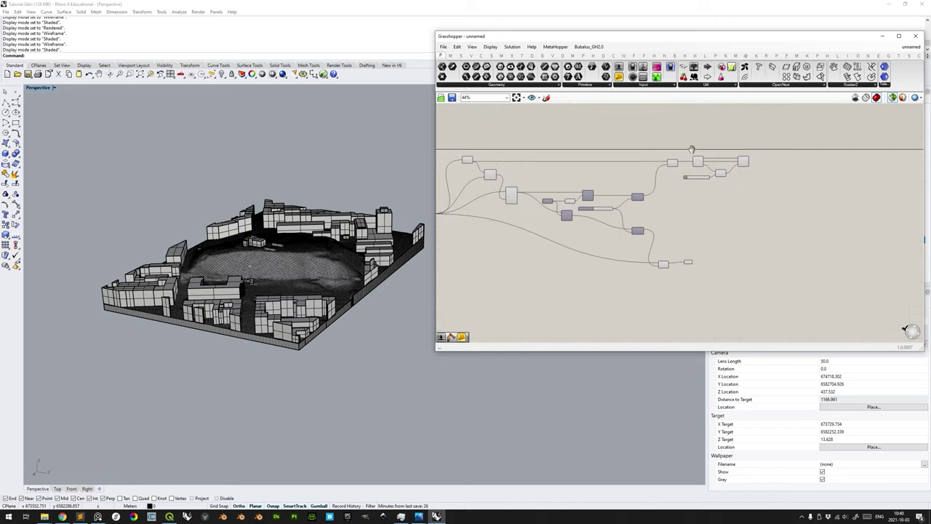
Preview the Construct Point output from low and high angles against the terrain, and the roof faces in the lower Dispatch's Geometry parameter.
right_drag(686, 149, 690, 161)
scroll(690, 162, down, 4)
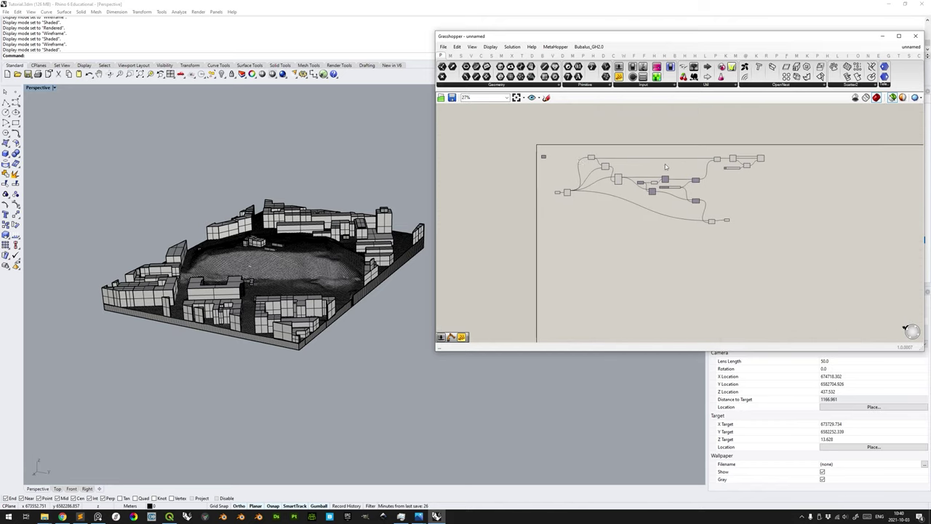
scroll(730, 173, up, 5)
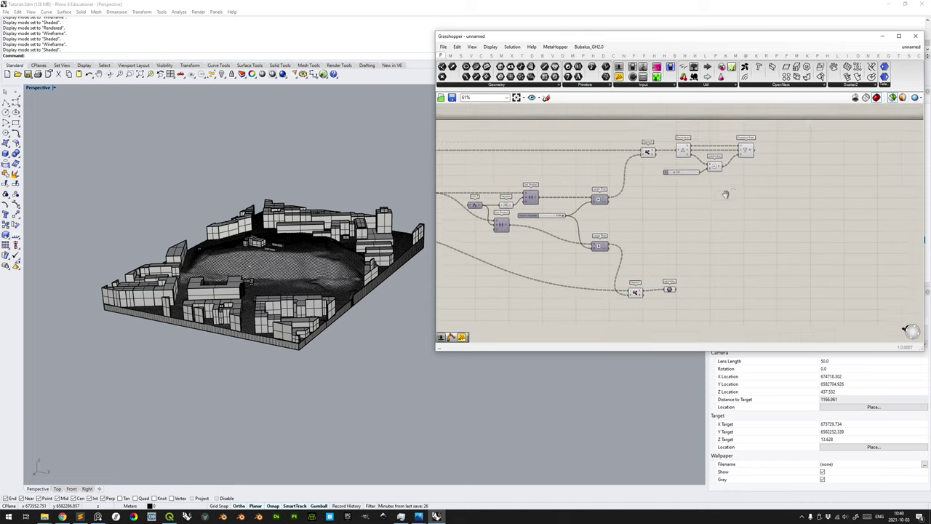
right_drag(738, 173, 742, 153)
scroll(742, 153, down, 1)
click(735, 127)
right_drag(341, 363, 348, 345)
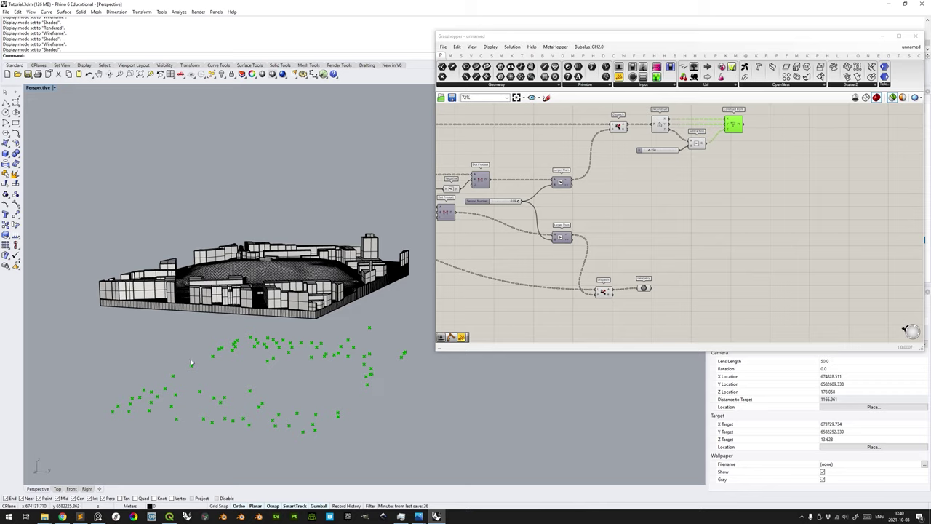
right_drag(341, 418, 351, 436)
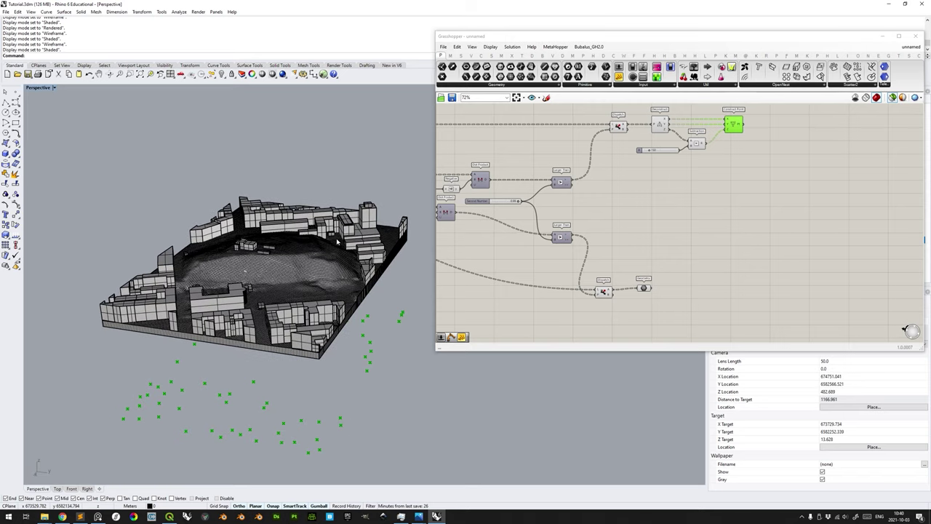
right_drag(720, 226, 731, 219)
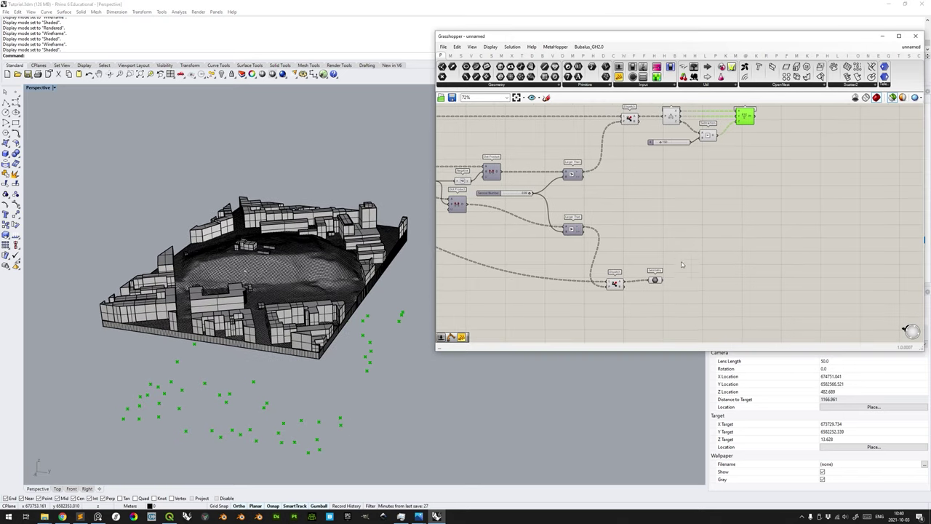
click(658, 280)
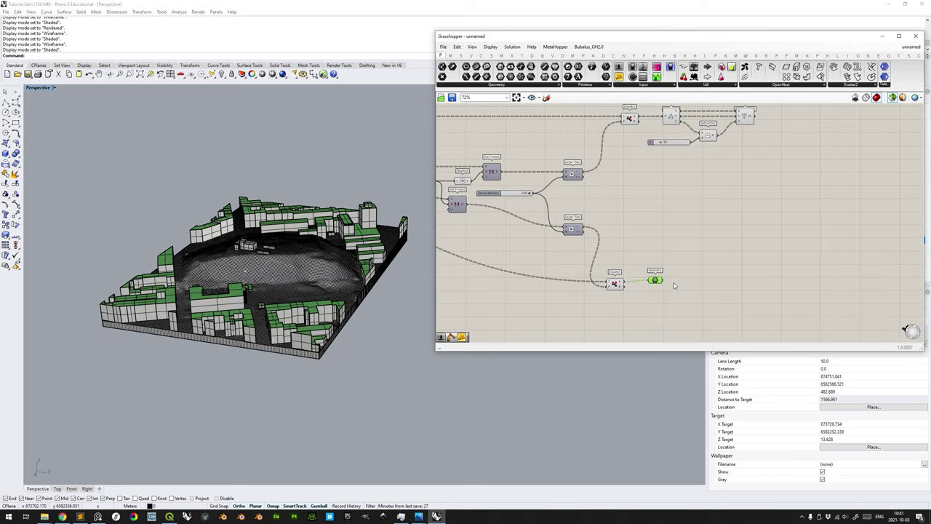
Add a Move component after the lower Dispatch and connect a Unit Z component to its T input.
right_drag(672, 261, 671, 247)
double_click(707, 230)
text(move)
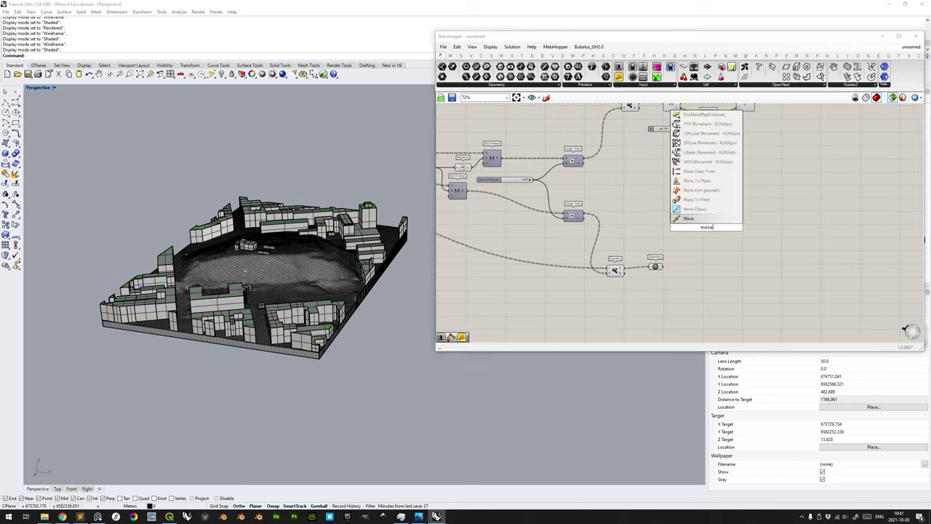
key(Return)
drag(707, 228, 712, 235)
double_click(675, 232)
text(z)
key(Return)
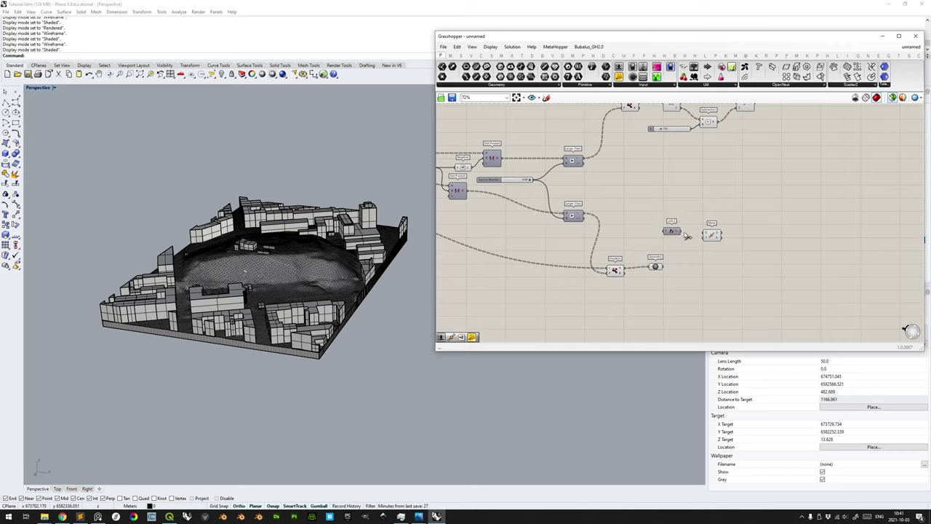
drag(672, 232, 678, 238)
Connect a number slider of 1.5 to Unit Z's factor input, spacing it clear of the Move component.
double_click(646, 239)
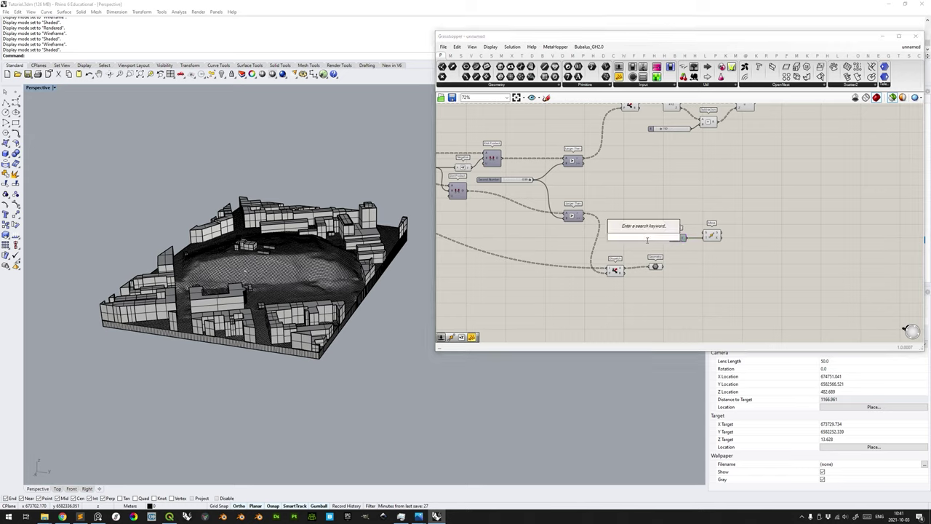
scroll(301, 296, up, 3)
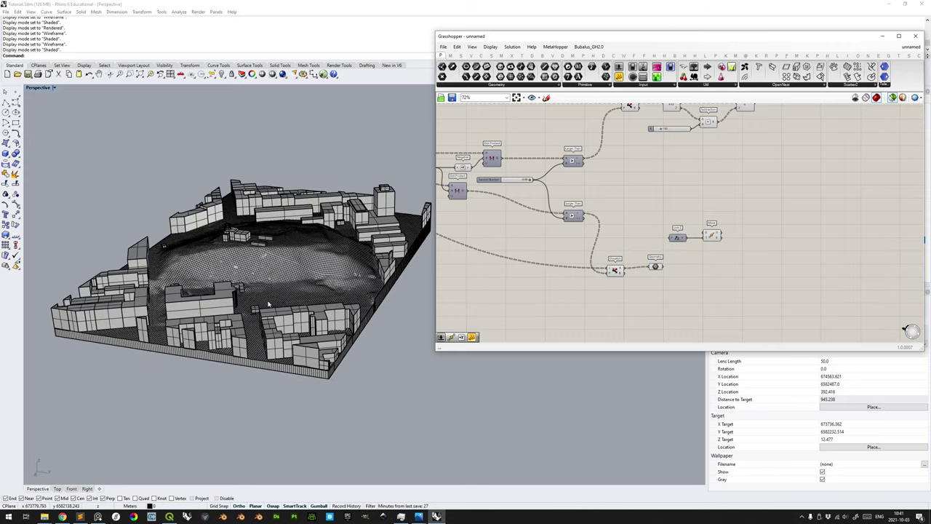
shift+right_drag(301, 296, 302, 301)
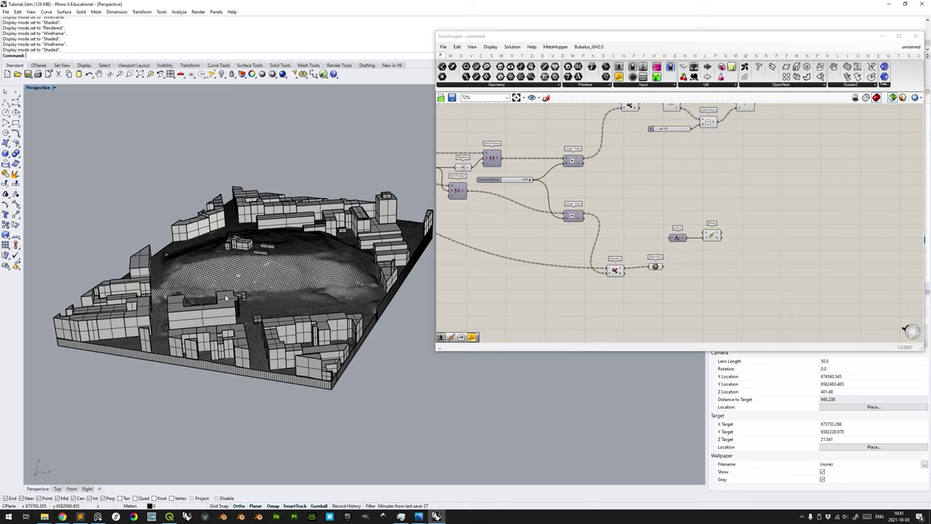
drag(685, 241, 689, 241)
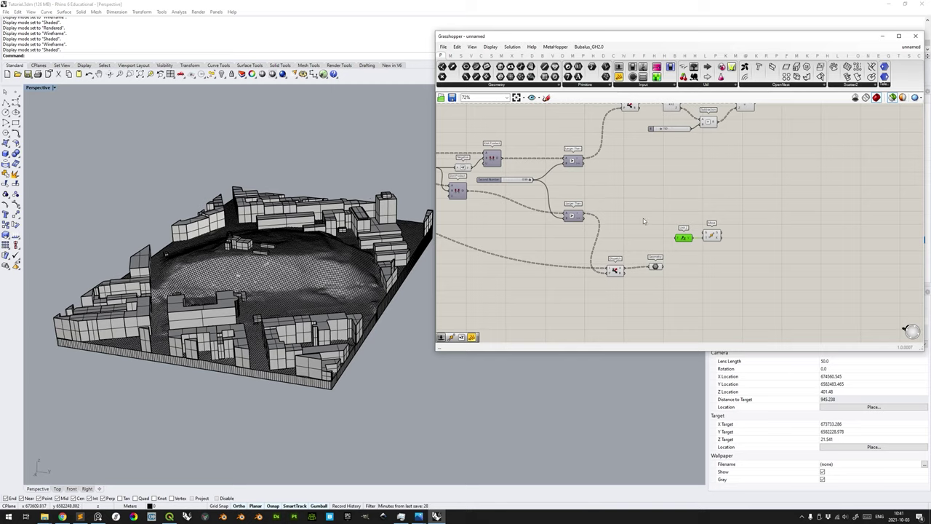
double_click(640, 237)
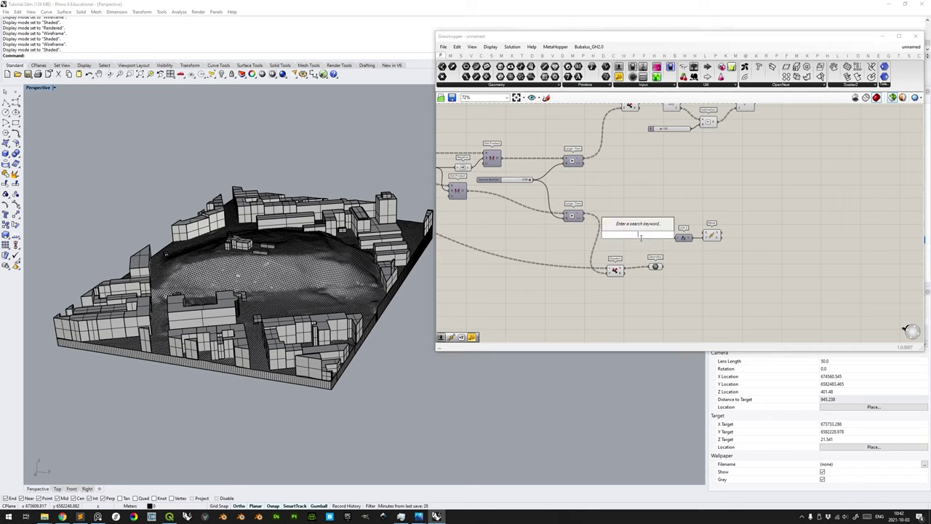
text(15)
key(Return)
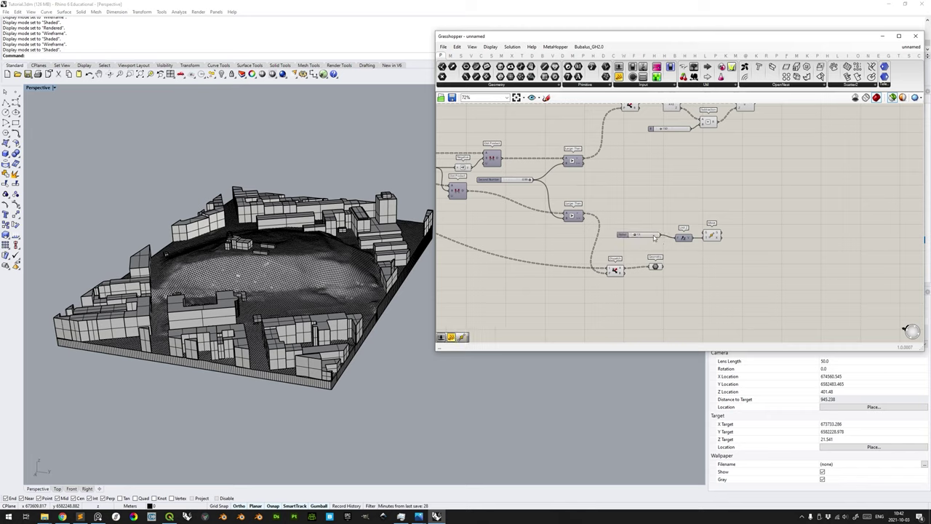
drag(654, 237, 655, 239)
Connect the lower Dispatch's A output to Move's G input and delete the lower Dispatch's Geometry parameter.
drag(625, 268, 742, 238)
drag(698, 256, 702, 228)
drag(741, 238, 740, 237)
click(655, 266)
key(Delete)
Preview the moved roof faces up close and set Unit Z's factor slider to 0.0.
click(738, 236)
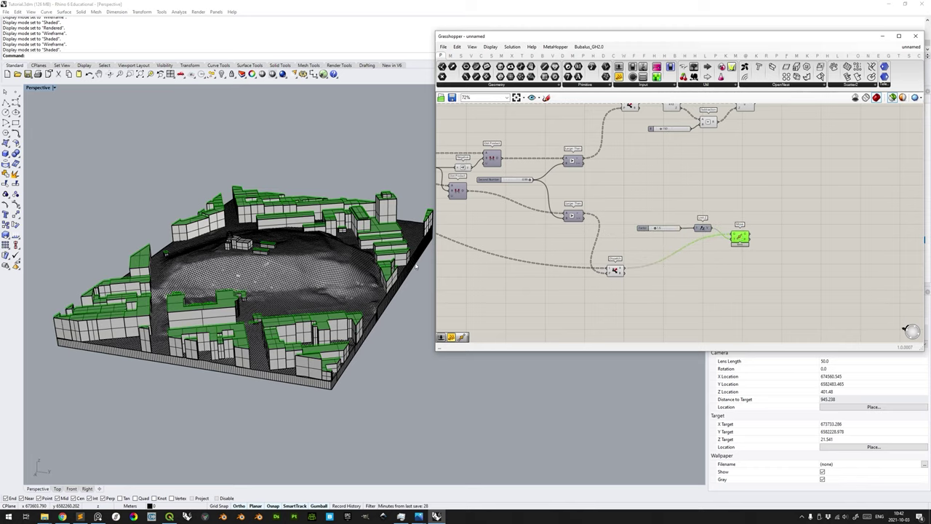
scroll(408, 249, up, 10)
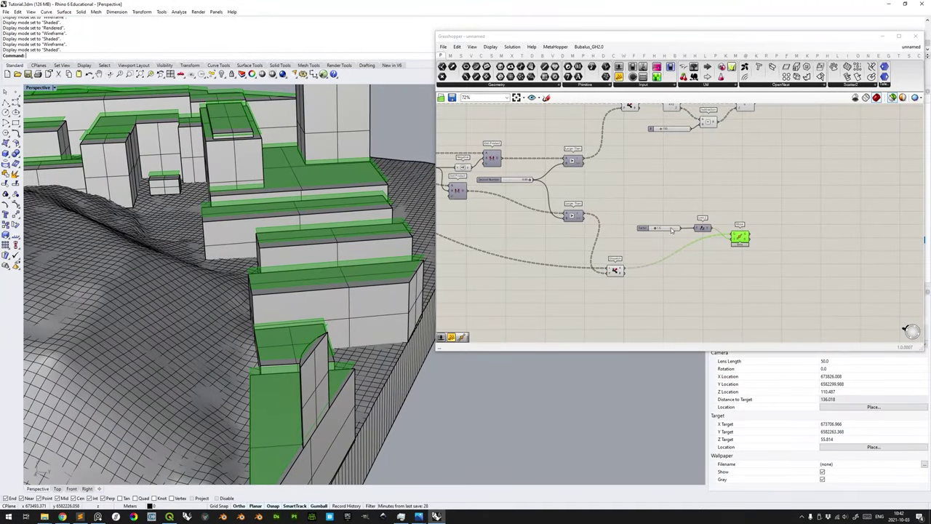
mouse_move(657, 230)
mouse_down()
mouse_move(677, 231)
mouse_move(648, 234)
mouse_up()
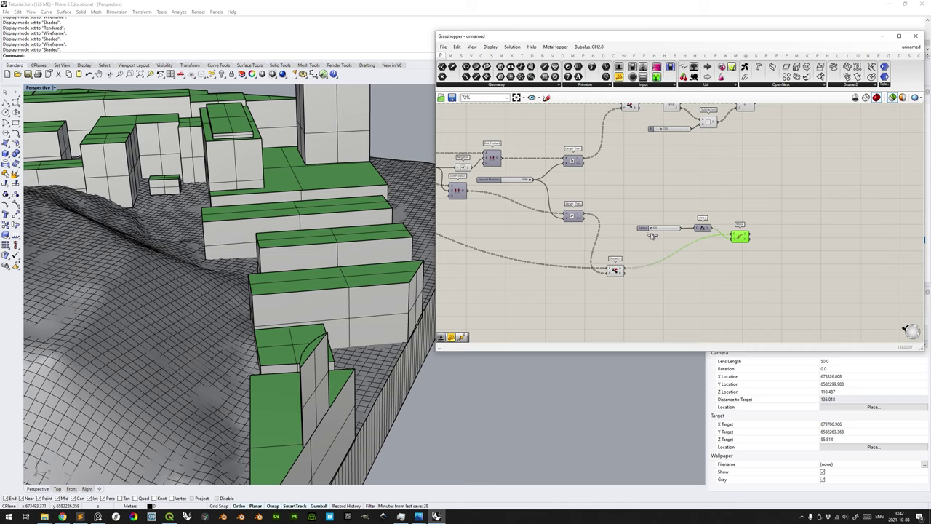
drag(655, 236, 650, 234)
right_drag(805, 274, 767, 267)
drag(728, 198, 625, 244)
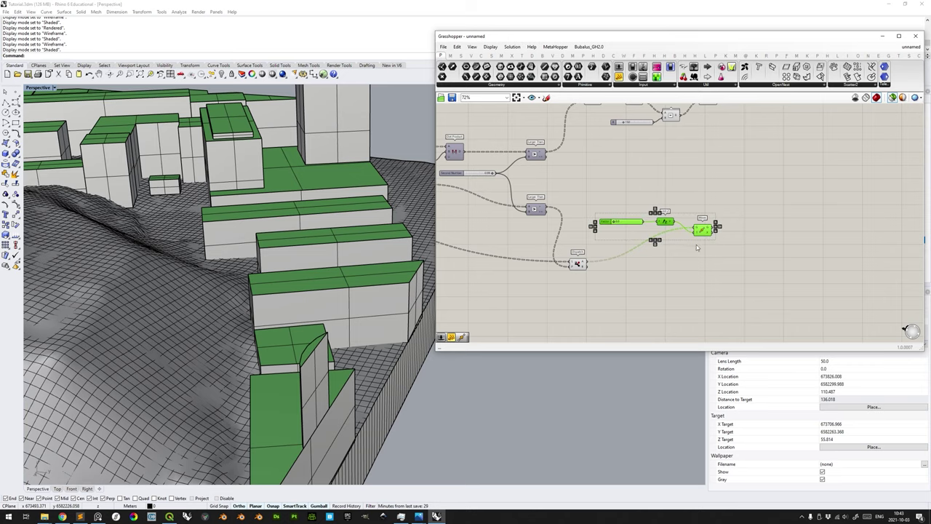
click(764, 254)
Add an Area component beyond Move and connect Move's G output to its G input.
scroll(688, 231, down, 2)
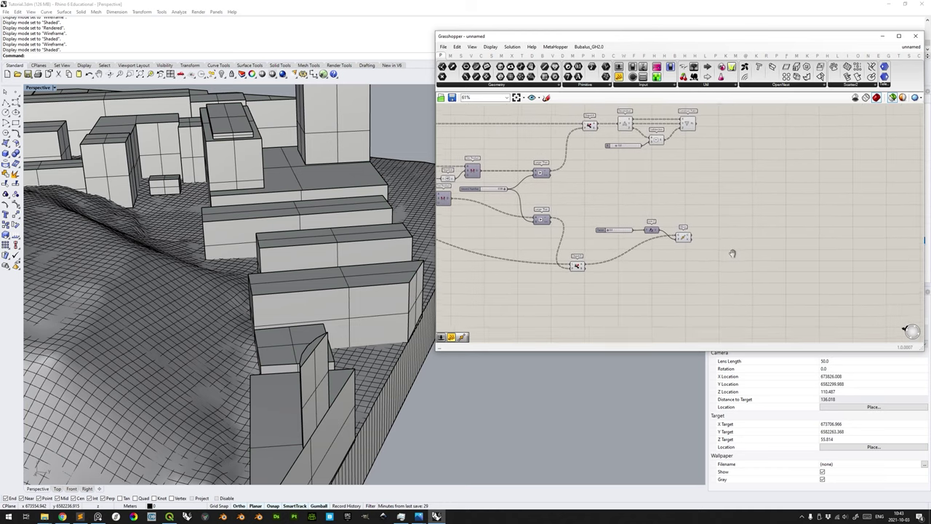
click(689, 244)
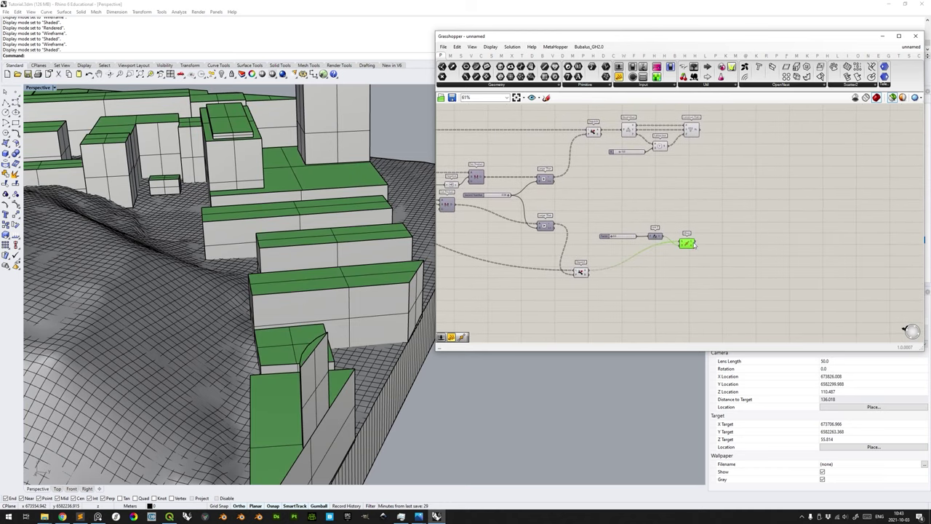
right_drag(736, 247, 728, 251)
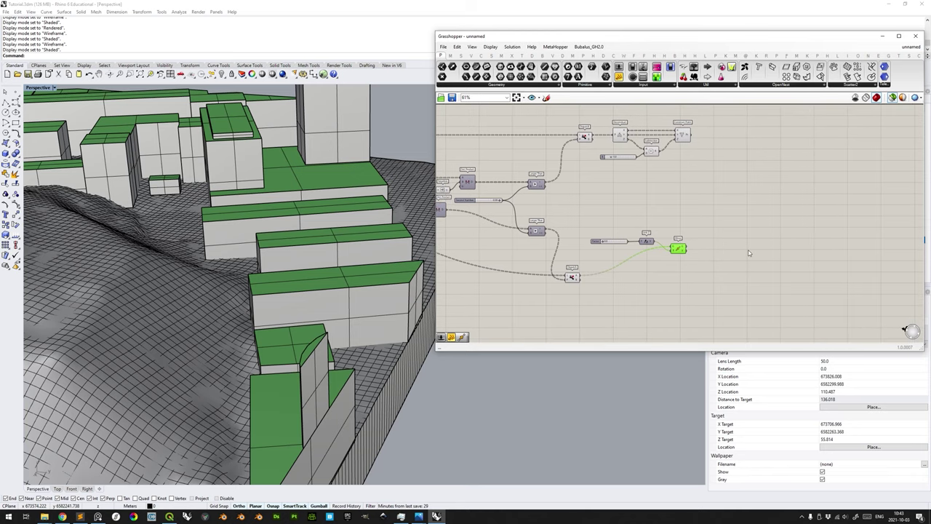
double_click(705, 241)
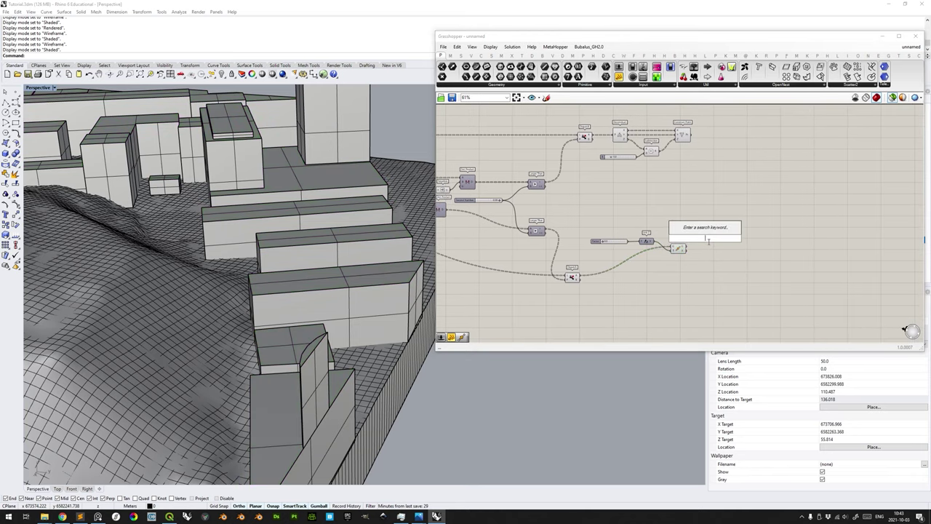
text(area)
key(Return)
scroll(705, 241, up, 2)
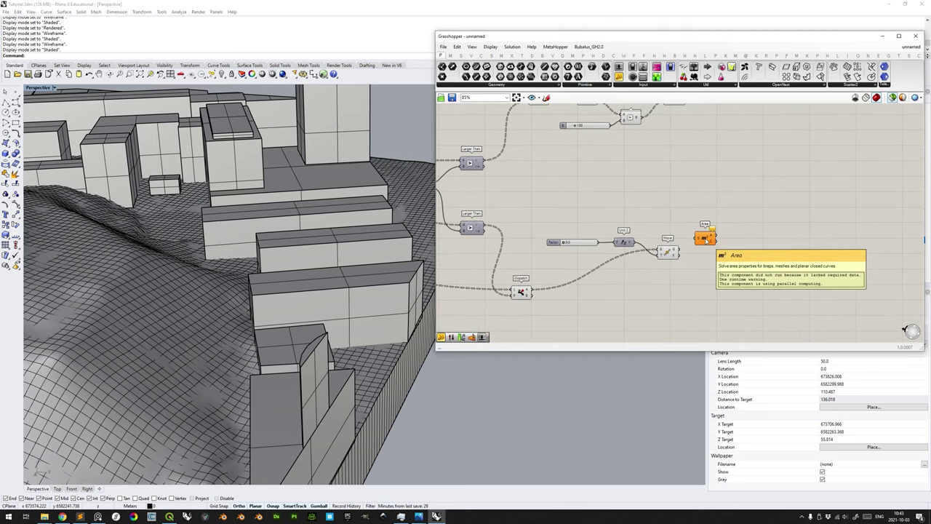
drag(677, 258, 721, 228)
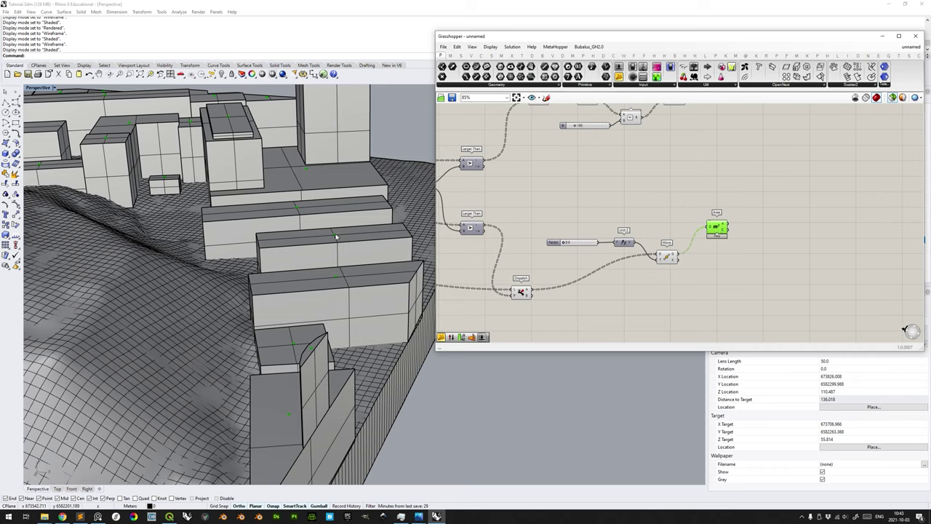
Preview the Area centroids together with the lowered Construct Point output, and review the definition from Deconstruct Brep through to Construct Point.
scroll(771, 204, down, 2)
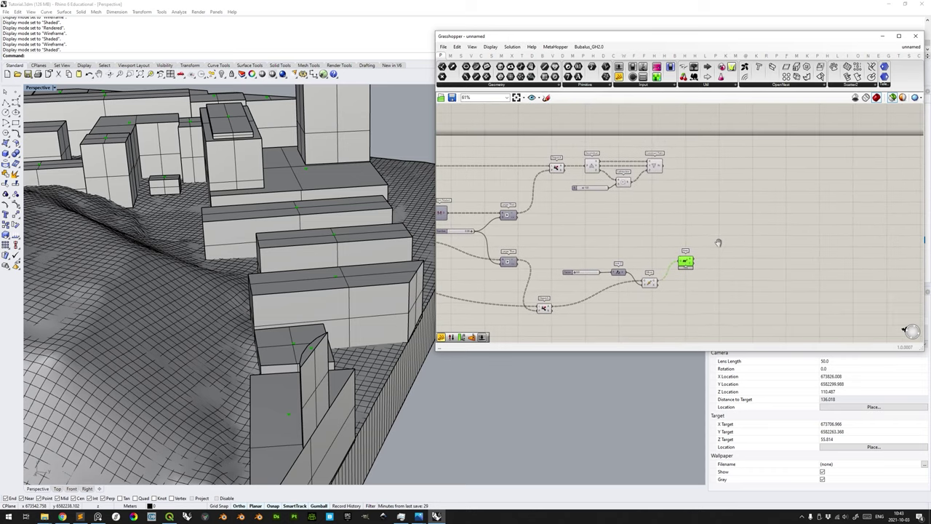
shift+click(652, 168)
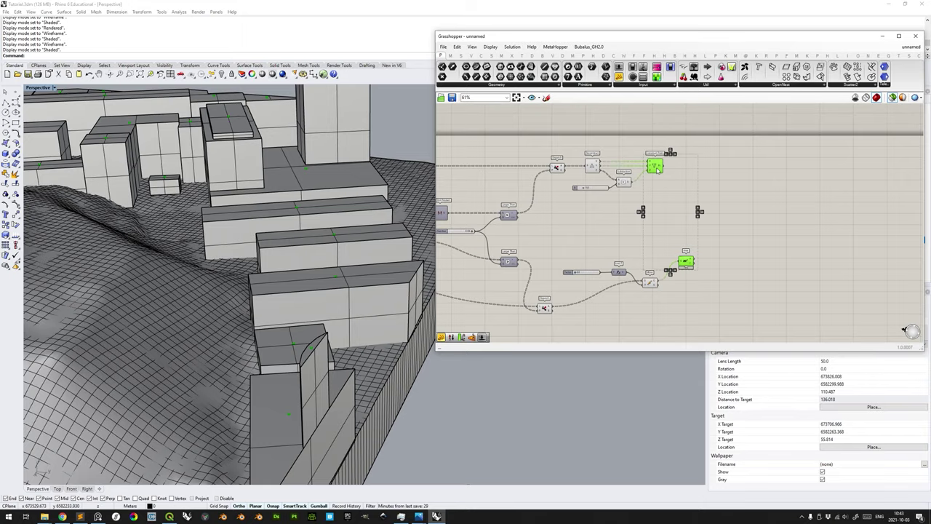
scroll(378, 330, down, 5)
scroll(378, 330, down, 4)
right_drag(377, 330, 357, 200)
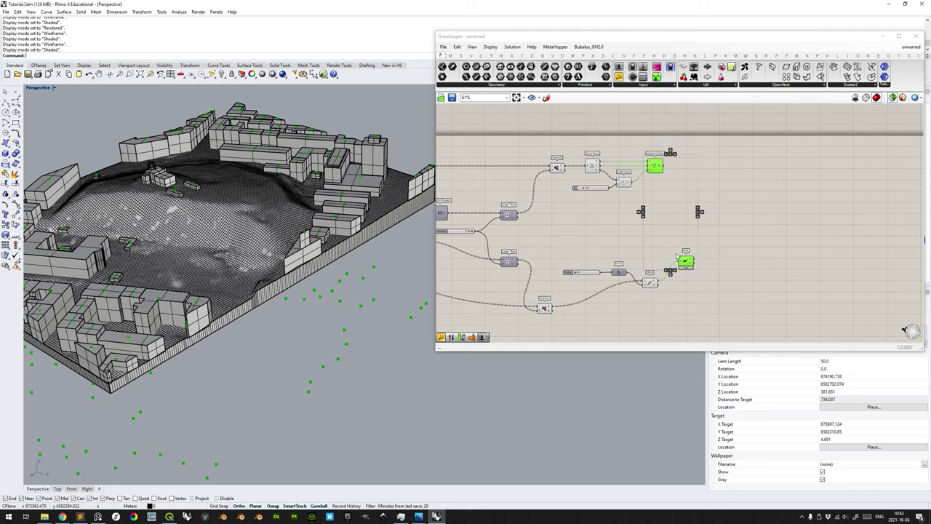
scroll(515, 226, up, 5)
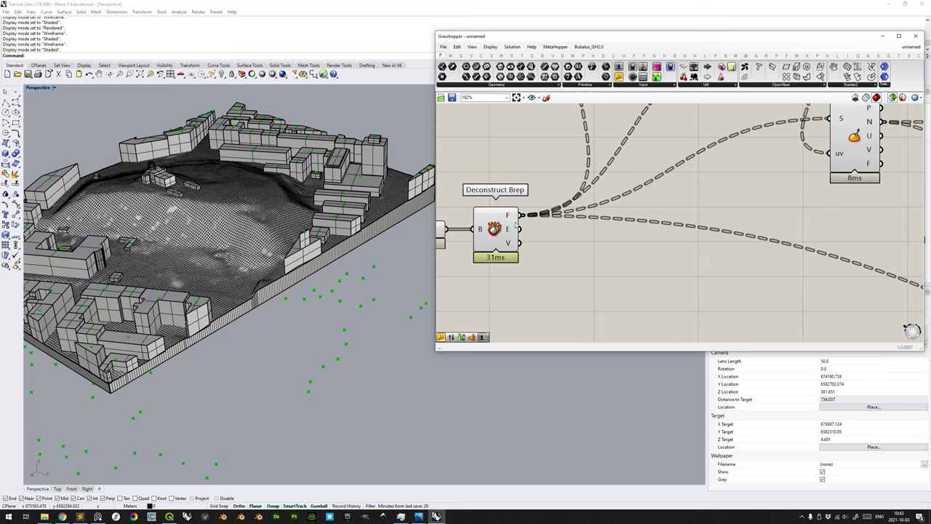
scroll(562, 248, down, 4)
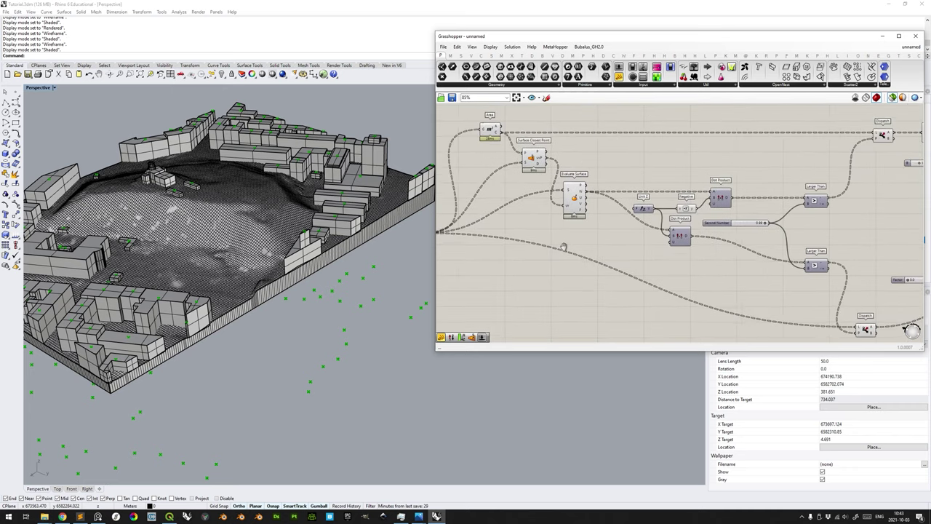
scroll(563, 248, down, 2)
right_drag(564, 247, 436, 228)
scroll(713, 224, up, 4)
scroll(754, 236, down, 2)
right_drag(754, 236, 636, 273)
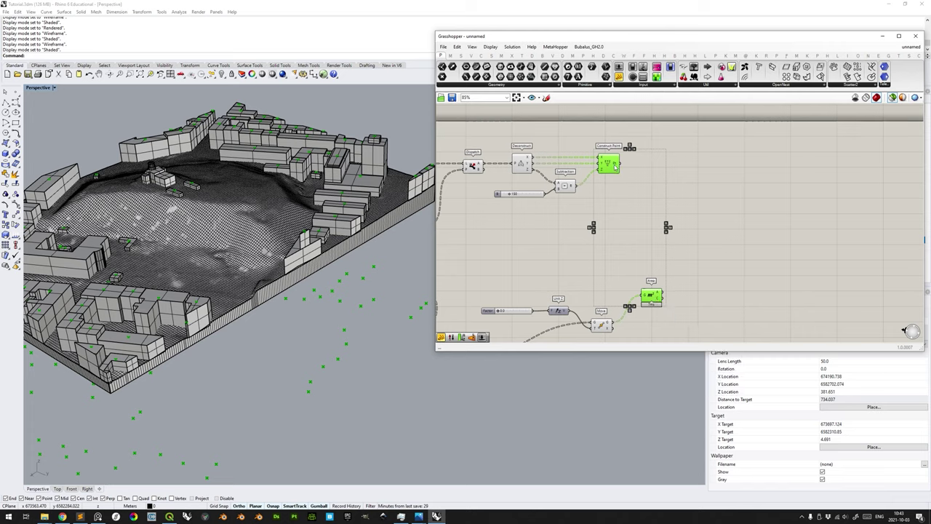
Add a Vector 2Pt component between and beyond the Construct Point and Area components.
mouse_move(617, 166)
double_click(688, 223)
text(vector)
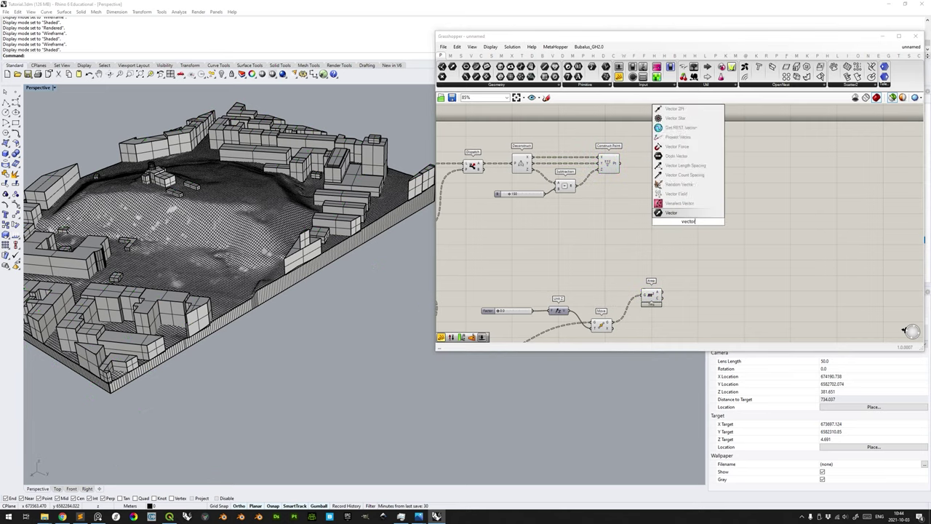
text( 2 pt)
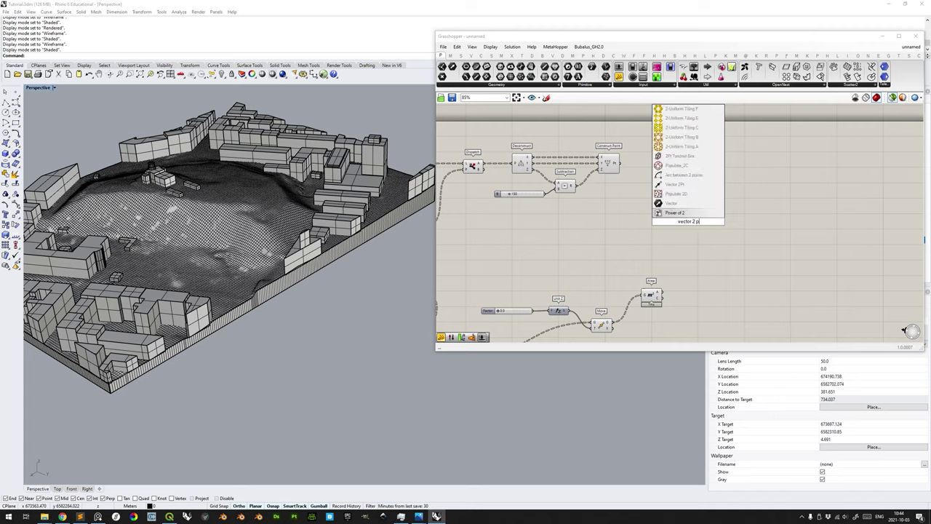
key(Up)
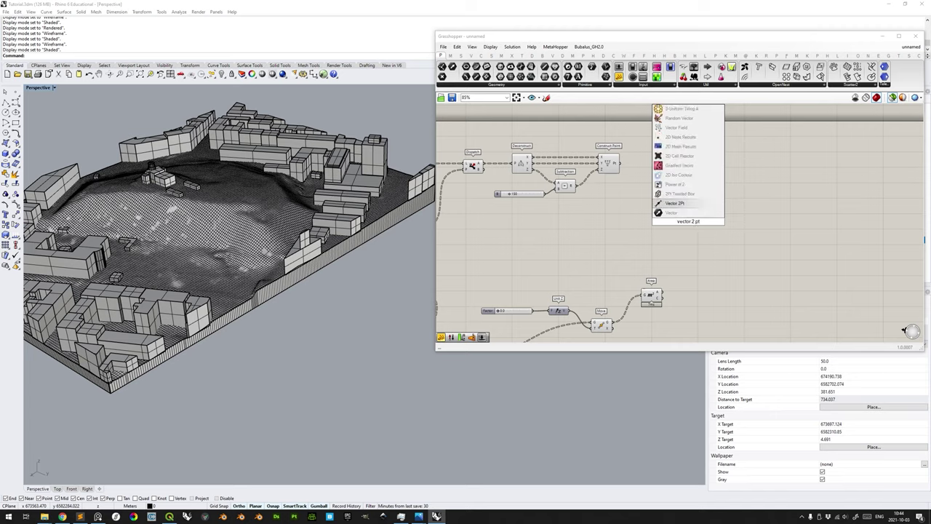
key(Return)
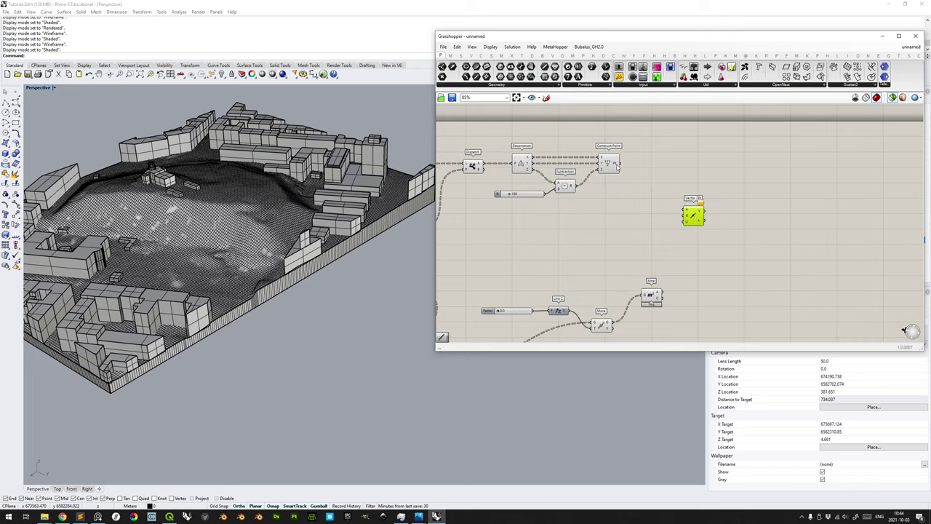
Preview the Area component's centre points and the Move component's roof faces.
click(684, 280)
click(651, 295)
click(602, 326)
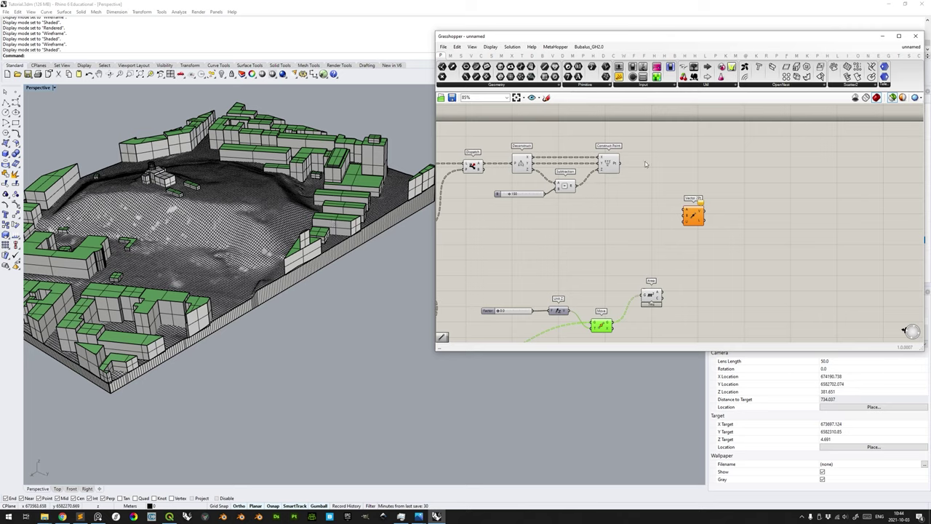
Connect Area's C output to Vector 2Pt's A input and Construct Point's Pt output to its B input.
click(608, 164)
click(630, 253)
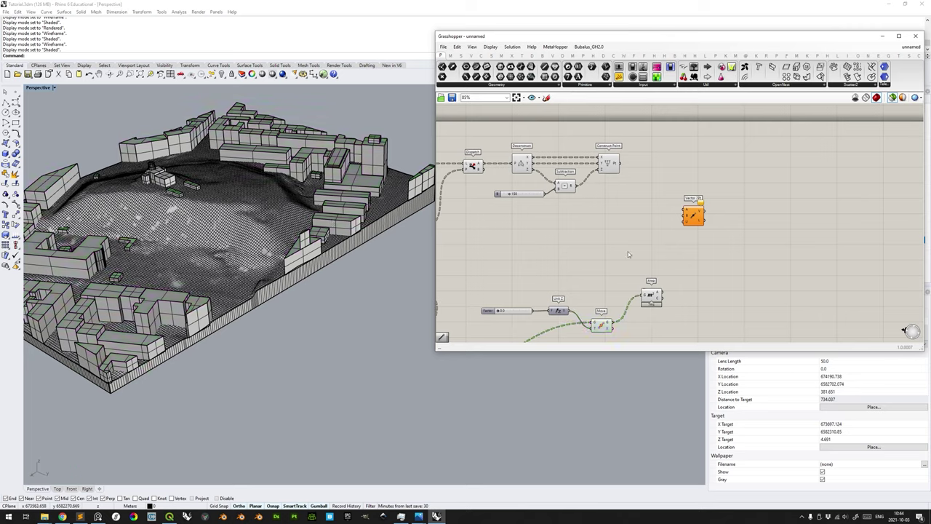
click(607, 325)
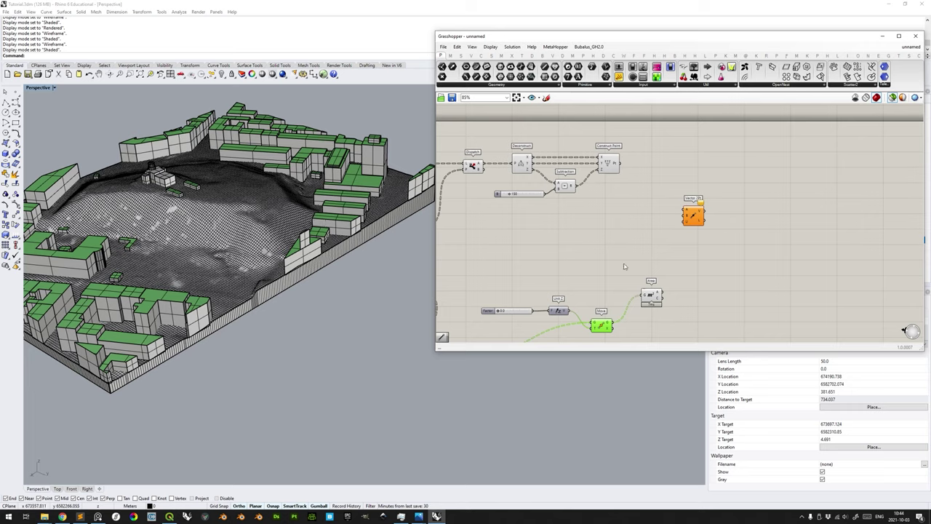
drag(661, 299, 687, 217)
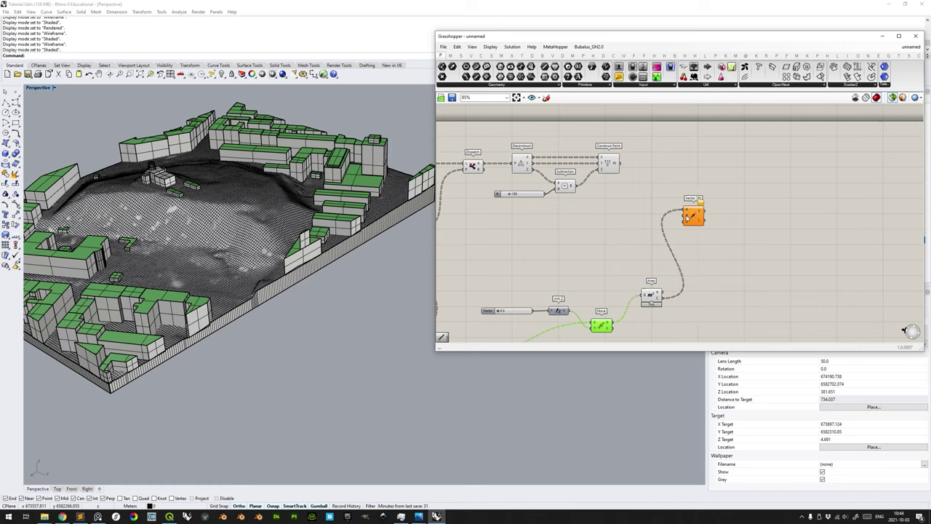
click(654, 298)
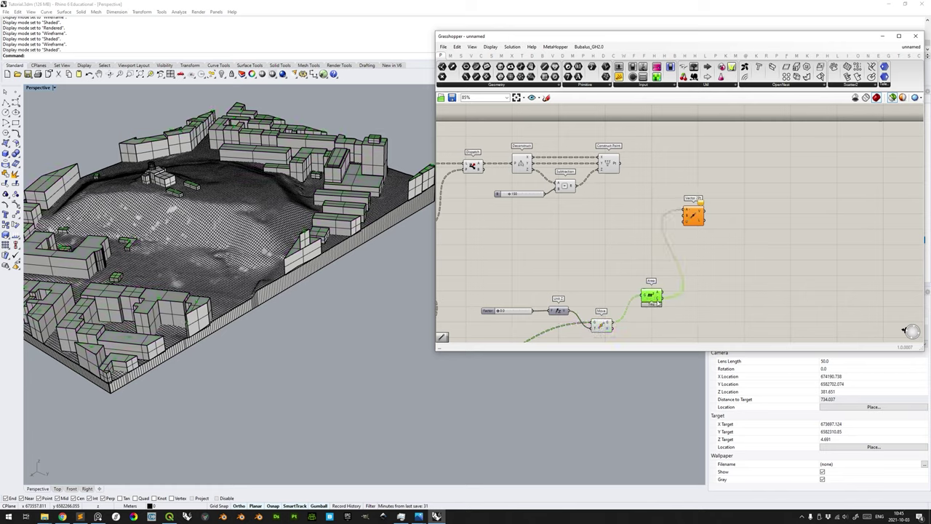
click(617, 164)
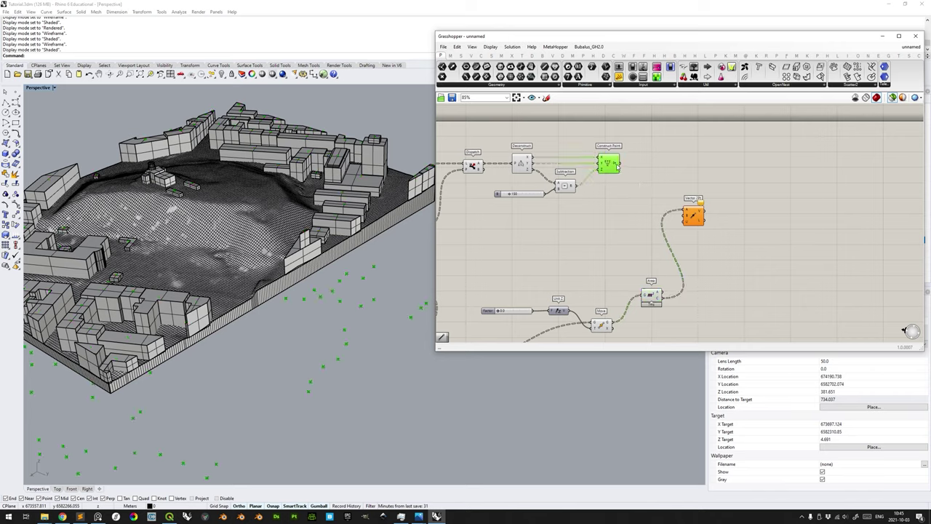
drag(617, 164, 688, 219)
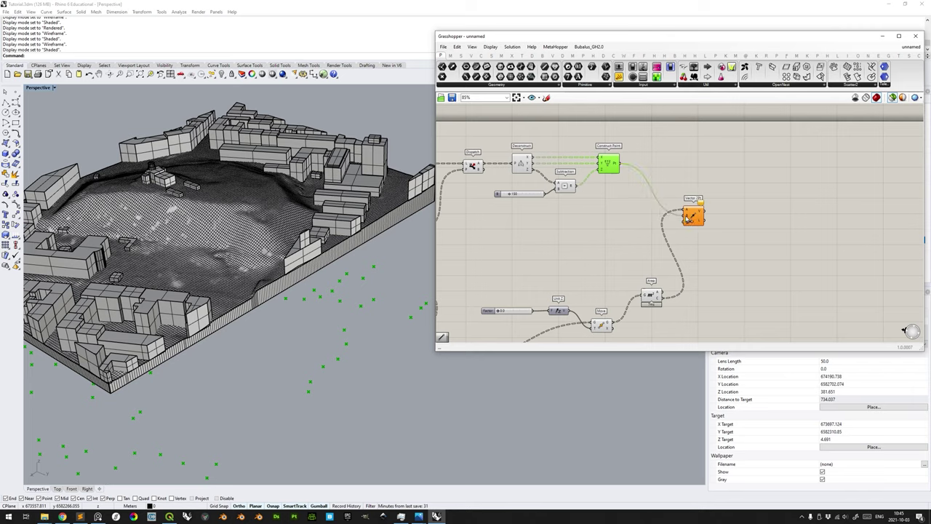
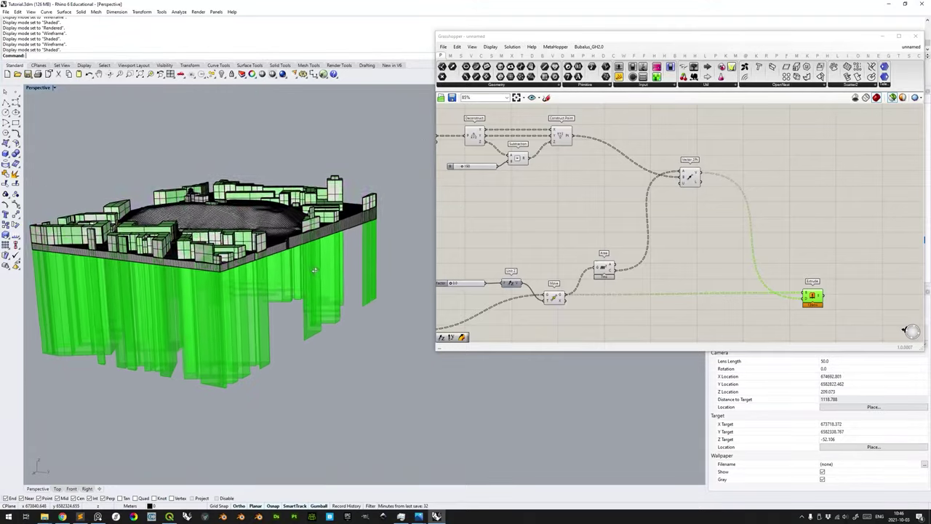
Examine the previewed roof extrusions where they run down through and beneath the terrain.
scroll(336, 278, up, 4)
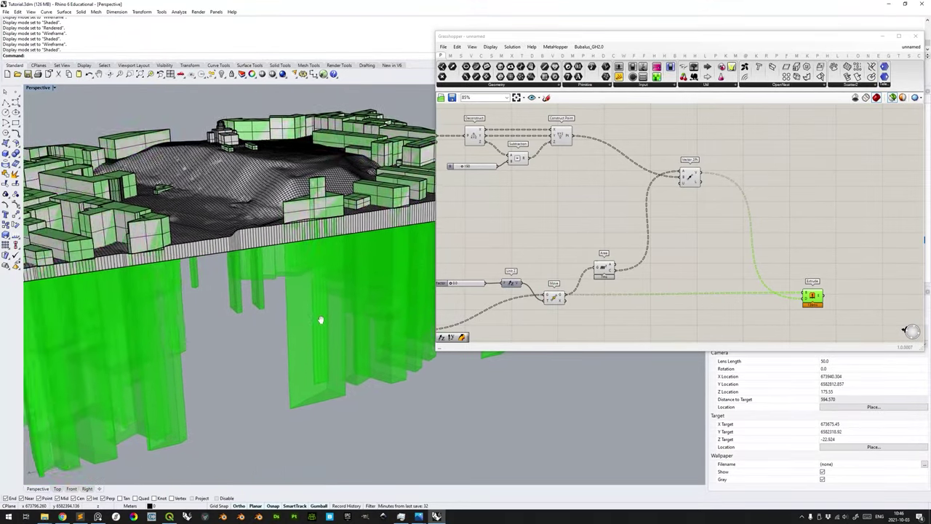
scroll(254, 325, down, 5)
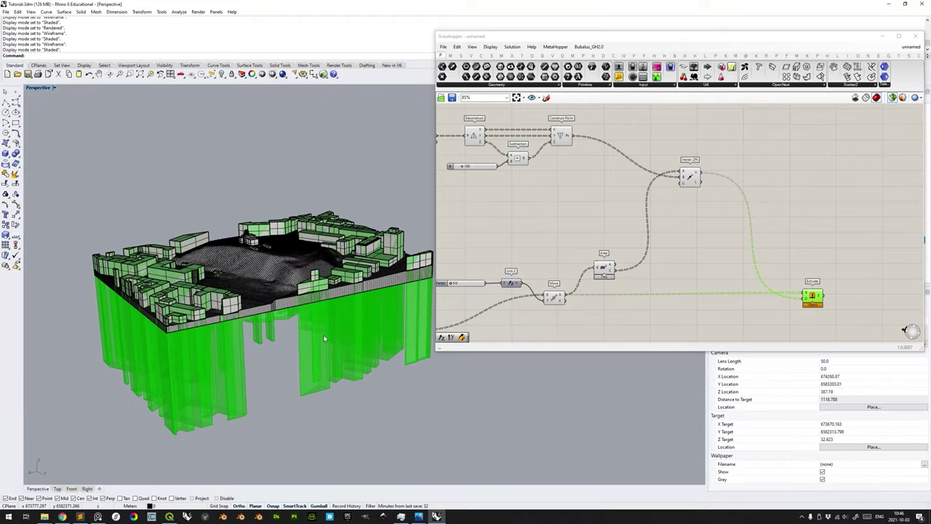
scroll(279, 318, up, 12)
right_drag(549, 231, 666, 218)
scroll(577, 266, up, 4)
scroll(591, 251, down, 4)
right_drag(260, 295, 342, 286)
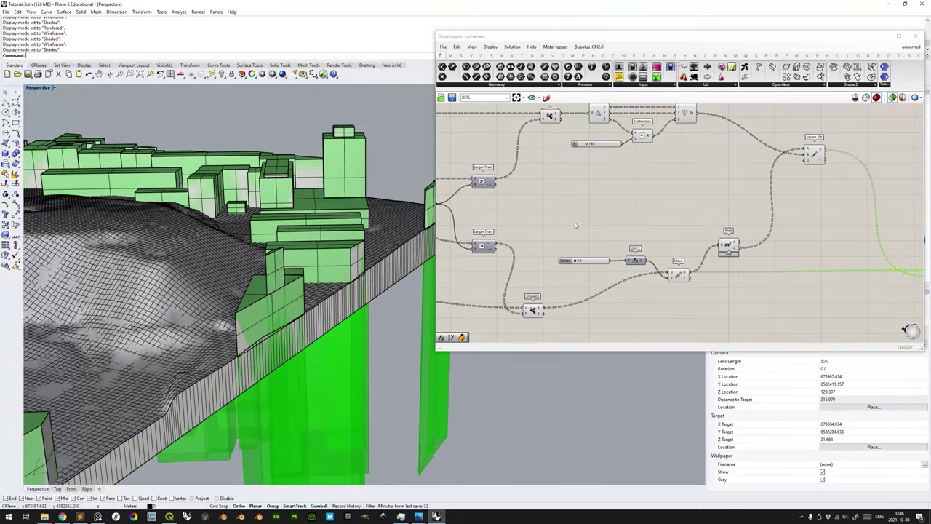
Try roof offsets of 7.7 and 1.0 on the Unit Z Factor slider and reset it to 0.0.
scroll(592, 260, up, 3)
click(586, 264)
drag(587, 264, 624, 268)
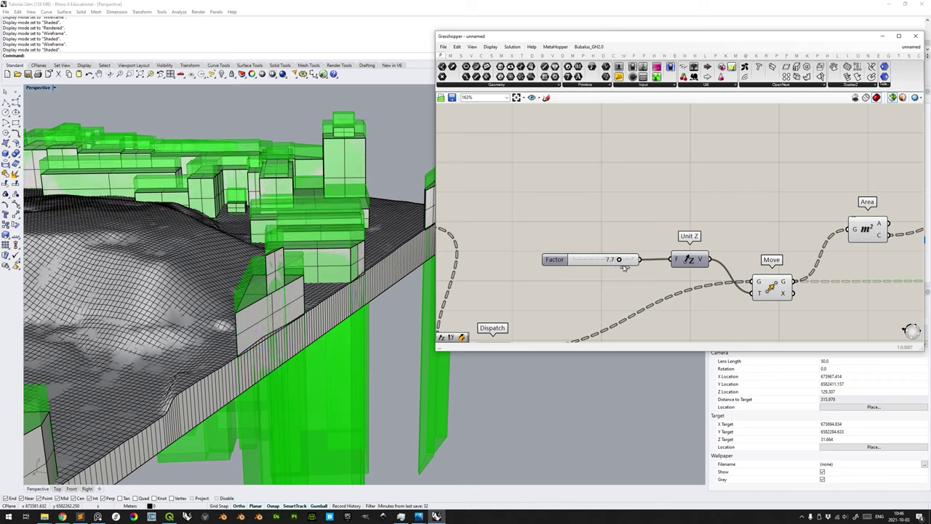
drag(624, 267, 584, 276)
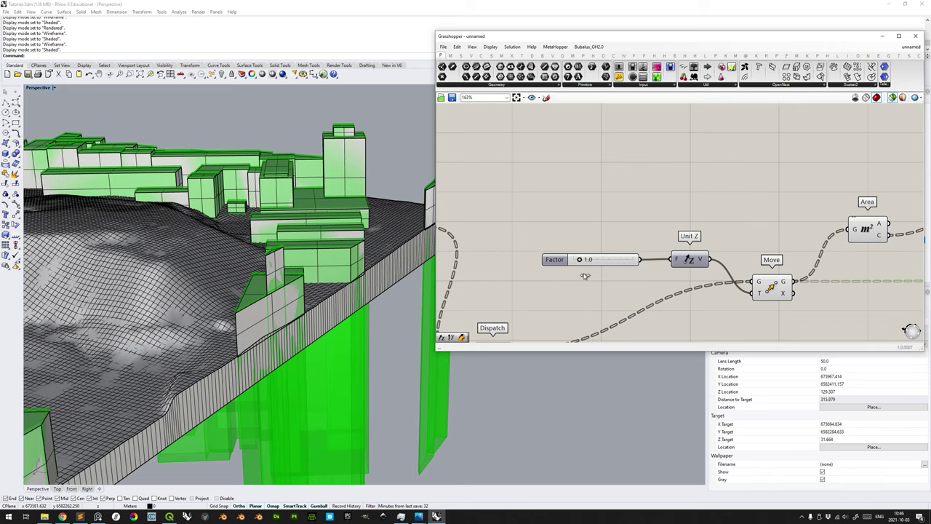
drag(584, 276, 563, 274)
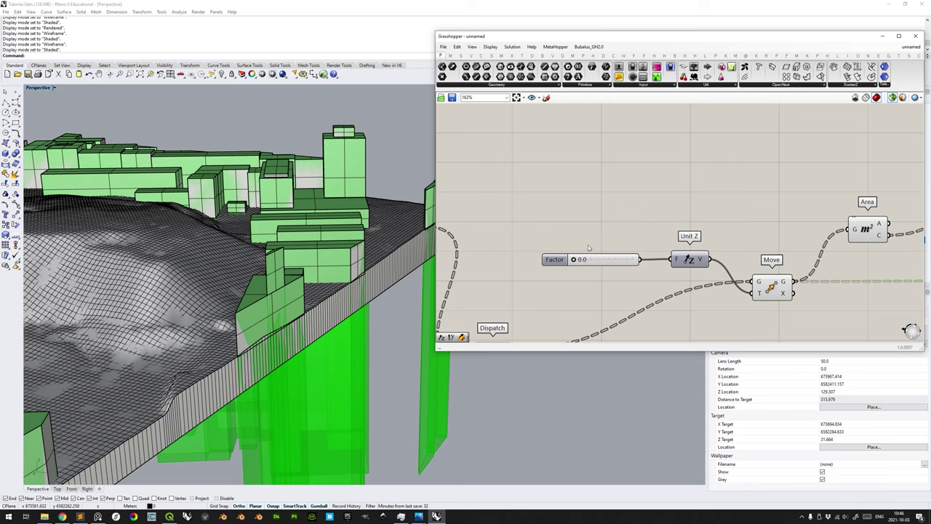
Review the whole definition from the roof and bottom sorting branches through to the Extrude component.
scroll(573, 247, down, 5)
right_drag(570, 209, 584, 227)
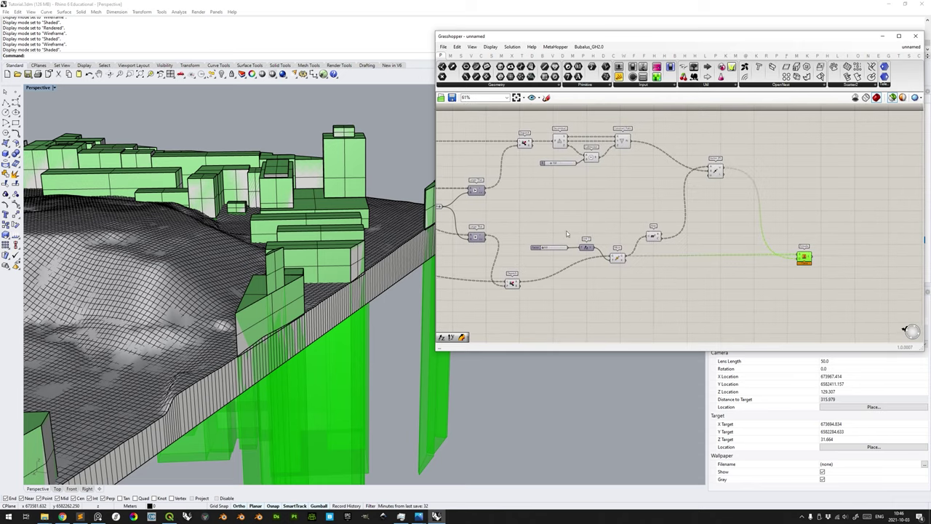
scroll(608, 214, down, 1)
right_drag(705, 223, 807, 212)
scroll(829, 221, up, 1)
right_drag(466, 200, 721, 216)
right_drag(906, 205, 520, 190)
scroll(728, 199, up, 5)
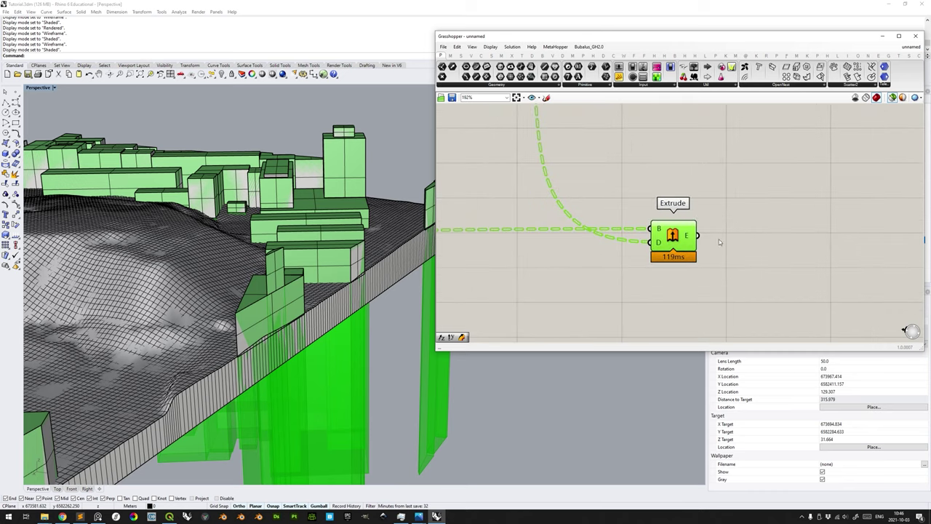
Collapse the Grasshopper window to check the Rhino layer list, and restore the window.
mouse_move(688, 238)
double_click(712, 36)
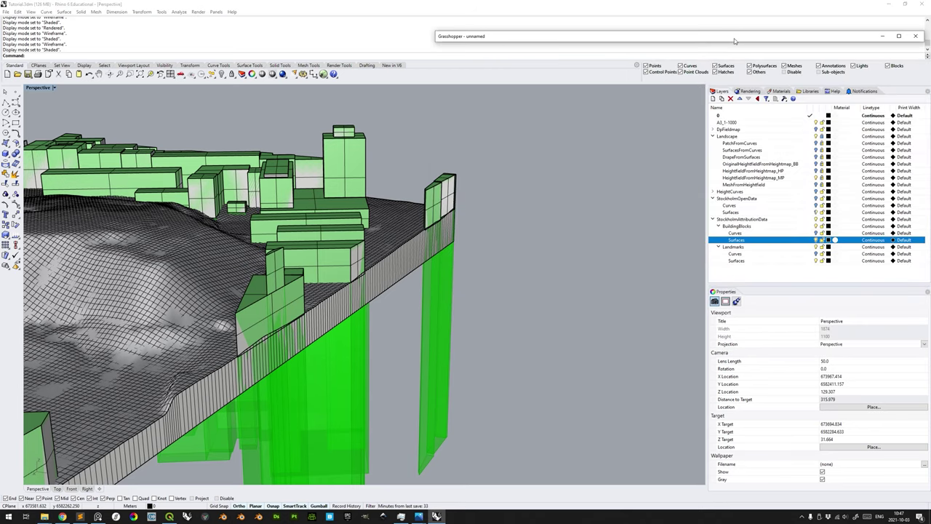
double_click(736, 36)
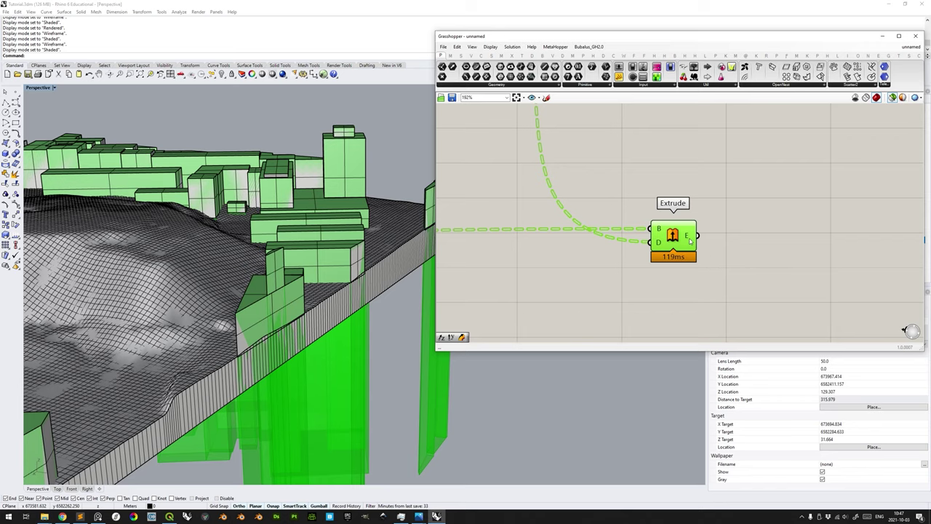
double_click(750, 38)
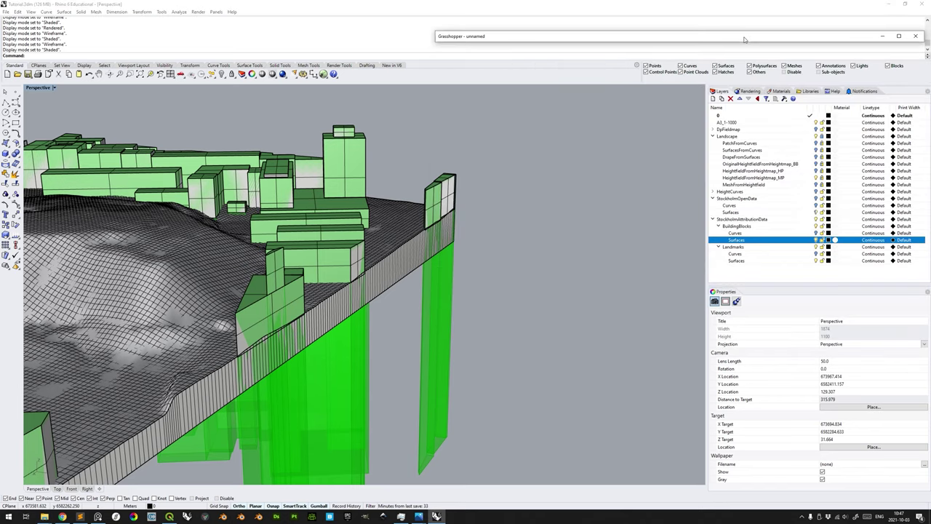
double_click(747, 36)
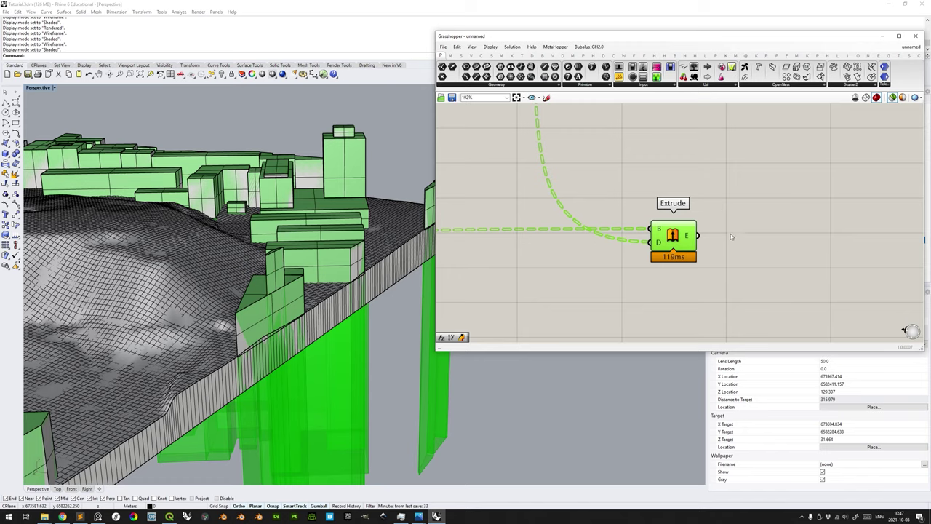
Bake Extrude's E output into Rhino with grouping enabled.
right_click(688, 237)
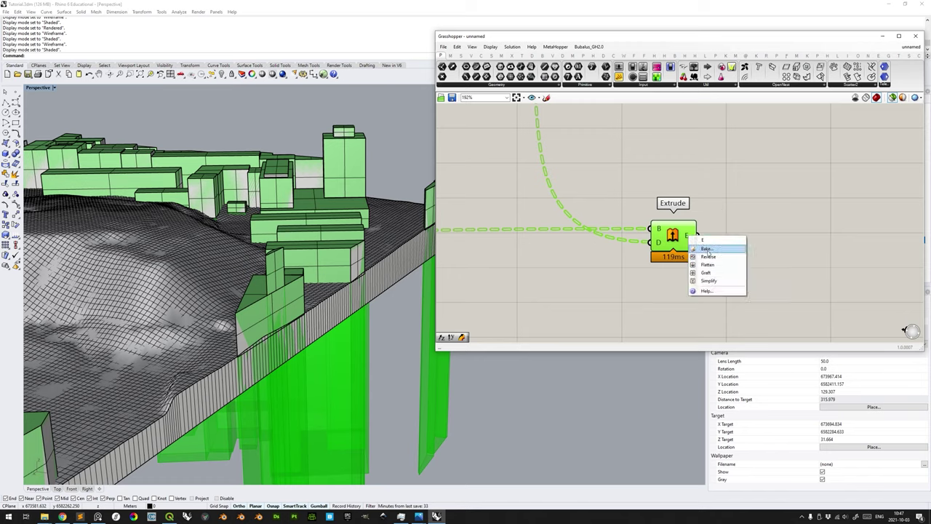
click(706, 250)
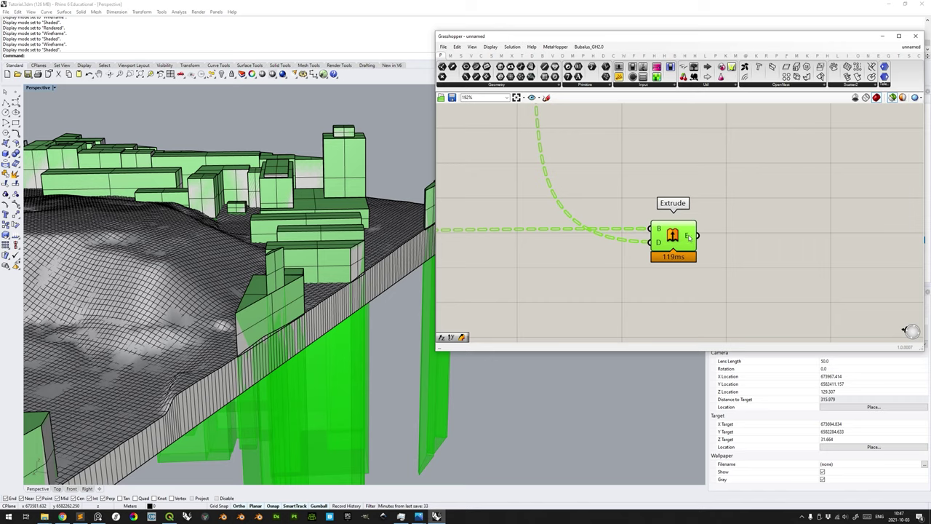
right_click(688, 238)
click(711, 254)
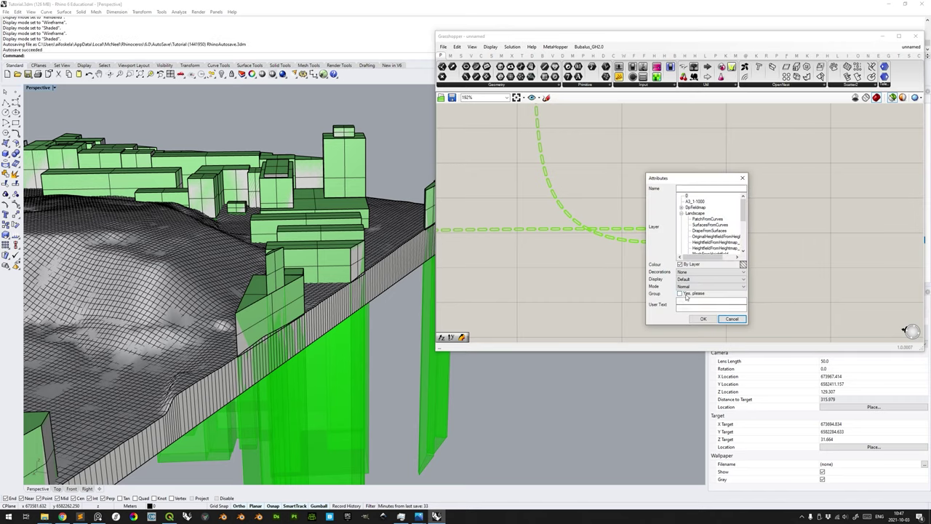
click(680, 293)
click(704, 319)
click(737, 206)
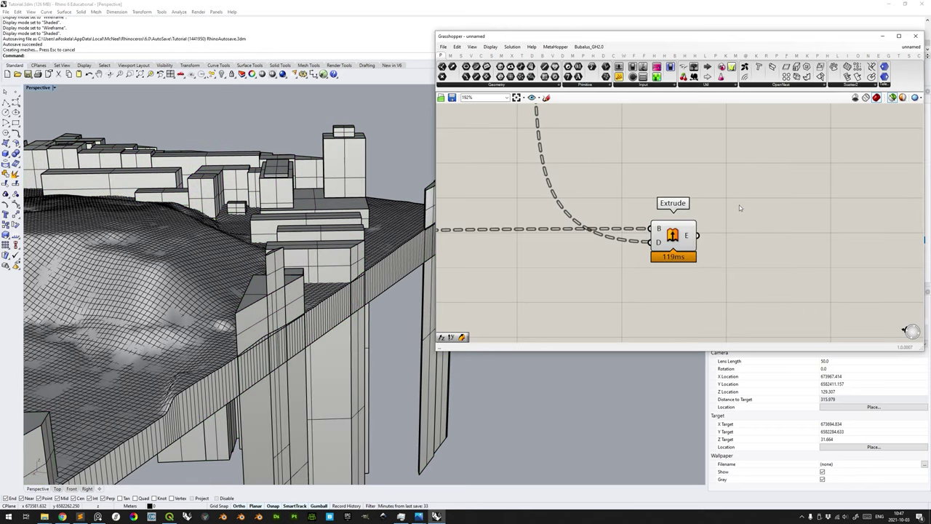
Collapse the Grasshopper window and select the group of baked building extrusions in the Perspective view.
double_click(715, 36)
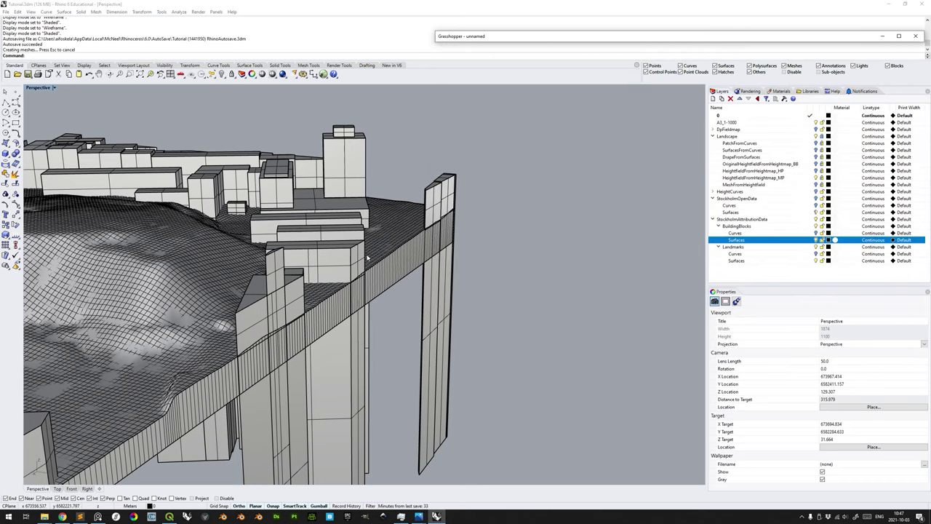
scroll(364, 261, down, 6)
right_drag(362, 262, 532, 336)
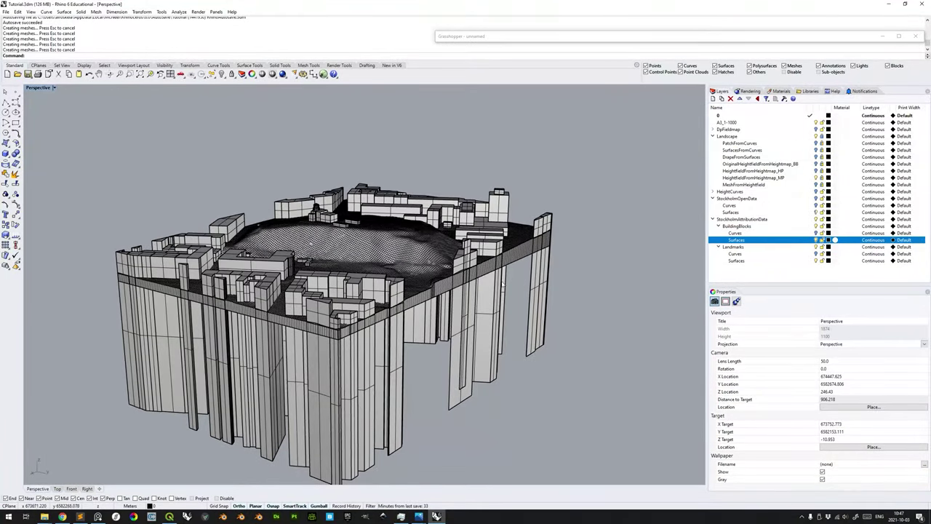
click(536, 343)
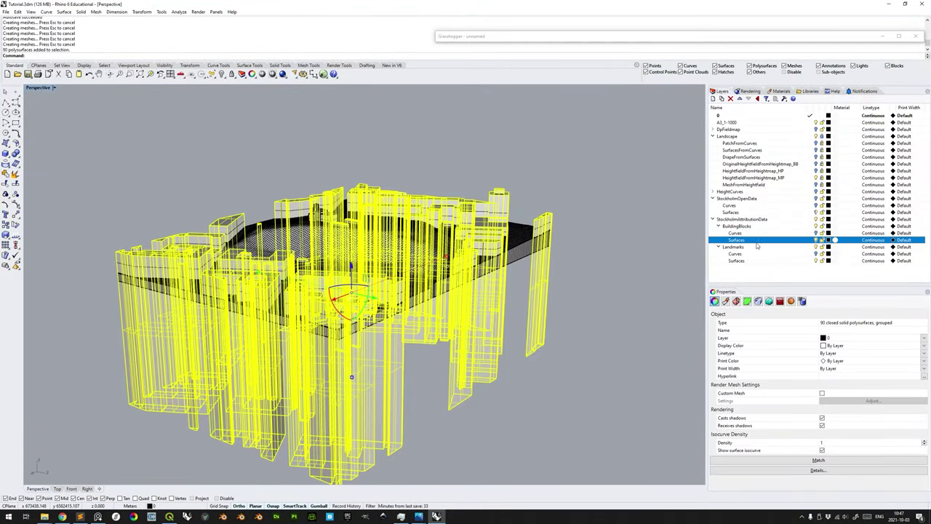
Create a new top-level layer named ManipulatedBuildings after StockholmAttributionData.
click(739, 220)
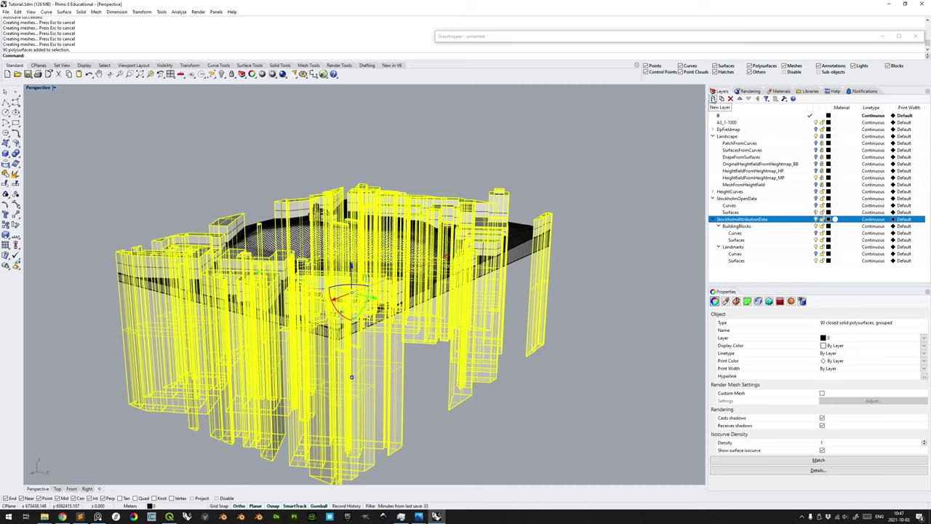
click(712, 99)
text(Manipula)
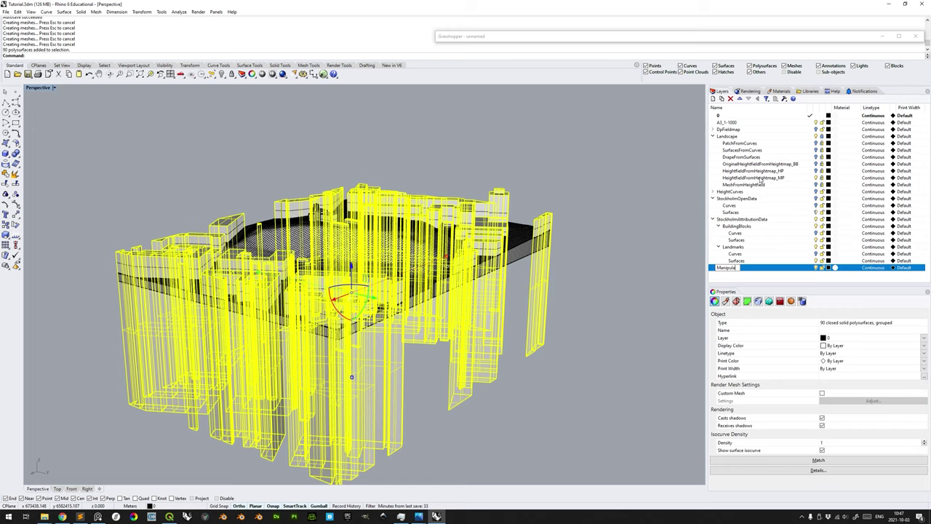
text(tedBuildings)
key(Return)
Add sublayers named BuildingBlocks and Landmarks under ManipulatedBuildings.
click(721, 98)
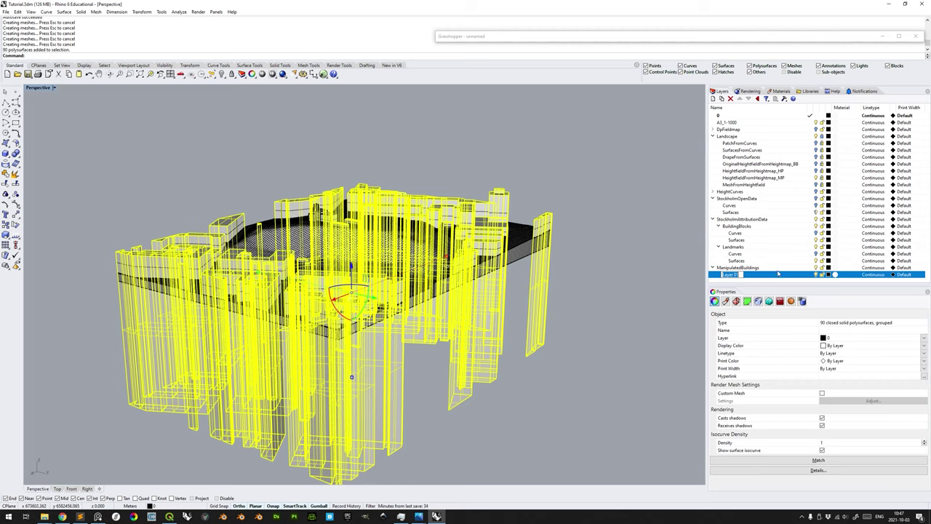
text(BuildingBlocks)
key(Return)
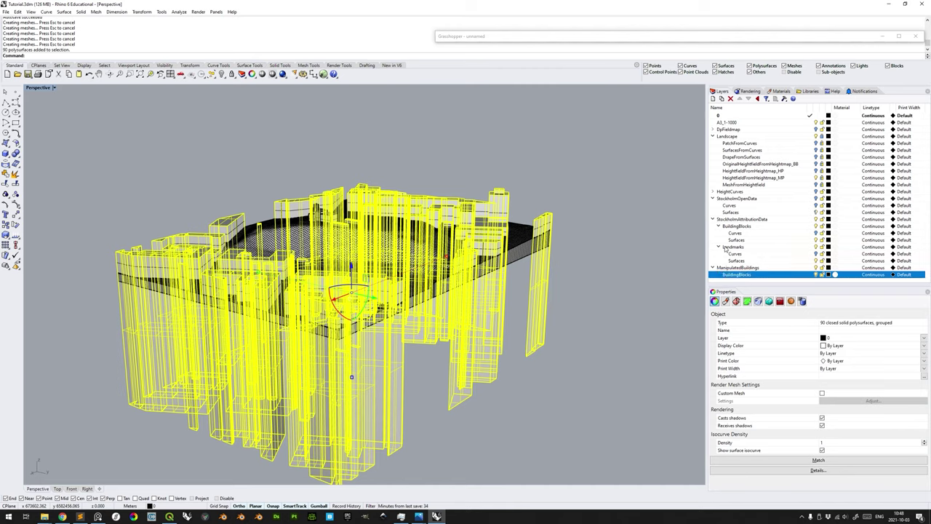
click(713, 99)
text(Landmarks)
key(Return)
Move the selected baked extrusions to the BuildingBlocks sublayer of ManipulatedBuildings and clear the selection.
right_drag(534, 295, 541, 292)
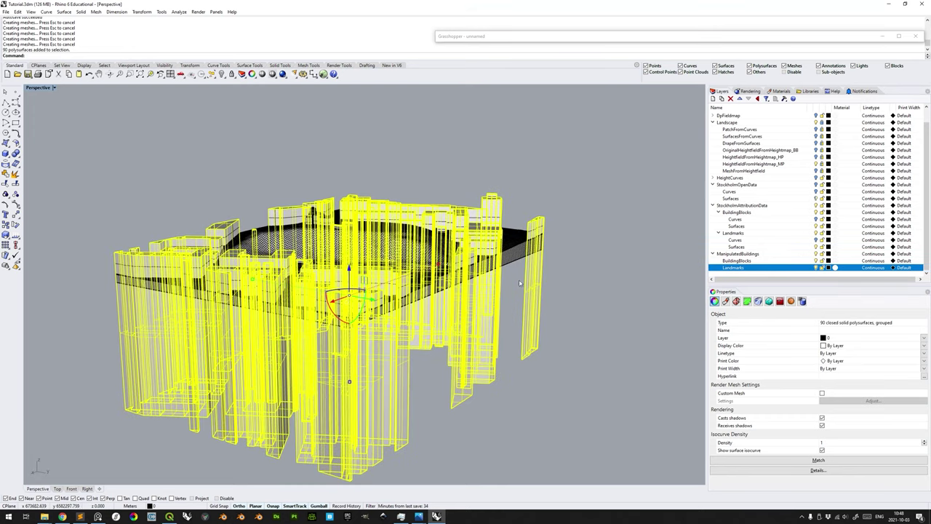
right_click(746, 261)
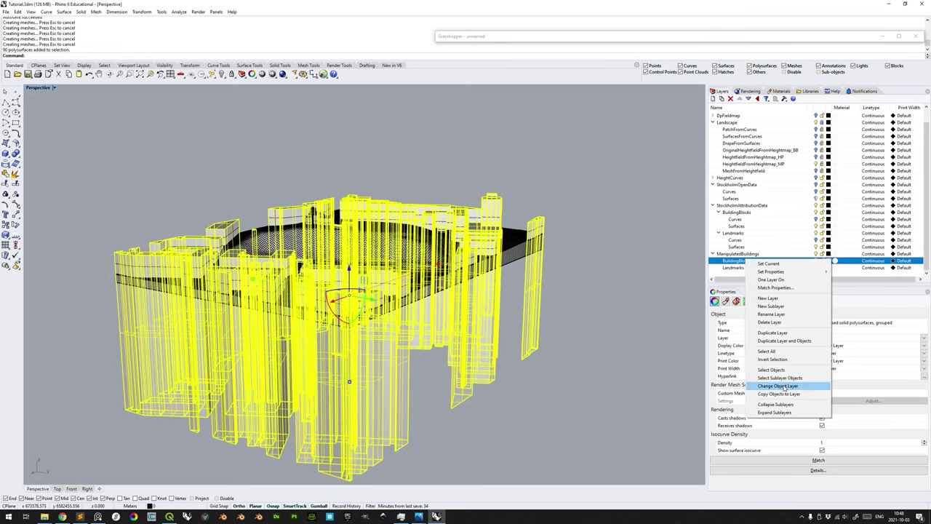
click(784, 386)
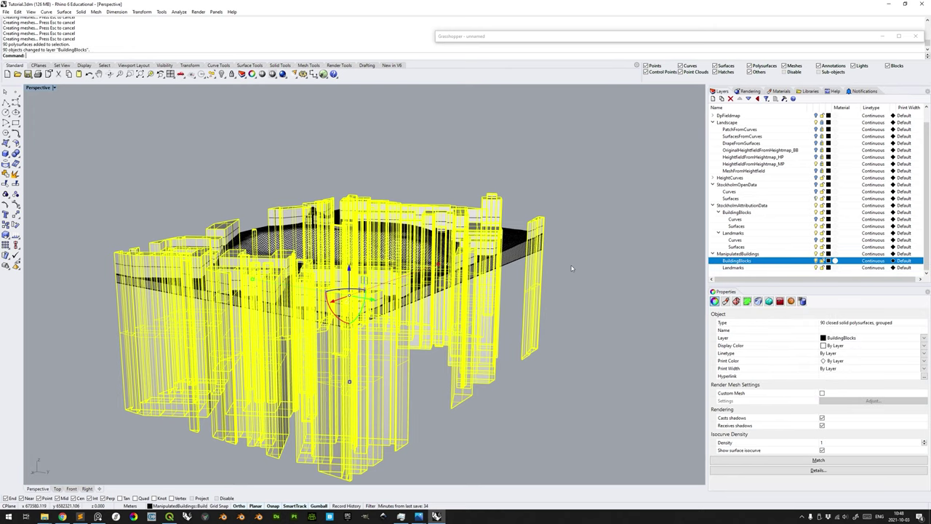
click(571, 268)
Toggle the visibility of ManipulatedBuildings' BuildingBlocks sublayer off and on to compare the original and extruded buildings.
right_drag(571, 269, 512, 285)
scroll(509, 313, up, 4)
scroll(509, 313, down, 2)
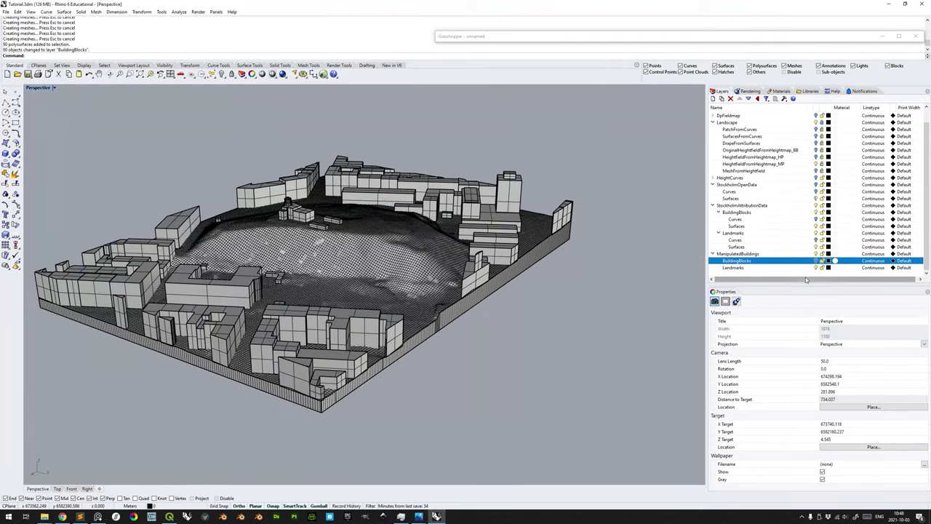
click(816, 261)
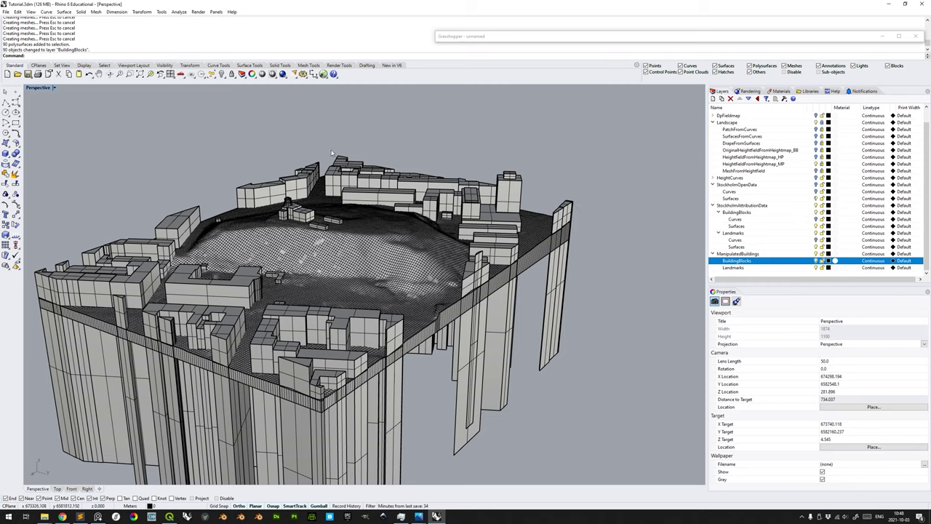
Hide the original BuildingBlocks sublayer under StockholmAttributionData, leaving only ManipulatedBuildings' extruded BuildingBlocks shown, and clear the selection.
click(816, 261)
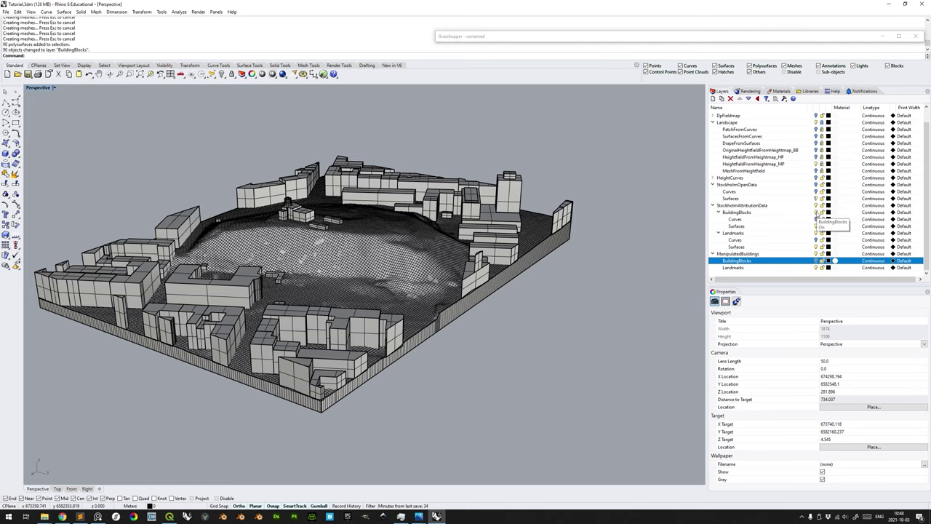
click(816, 212)
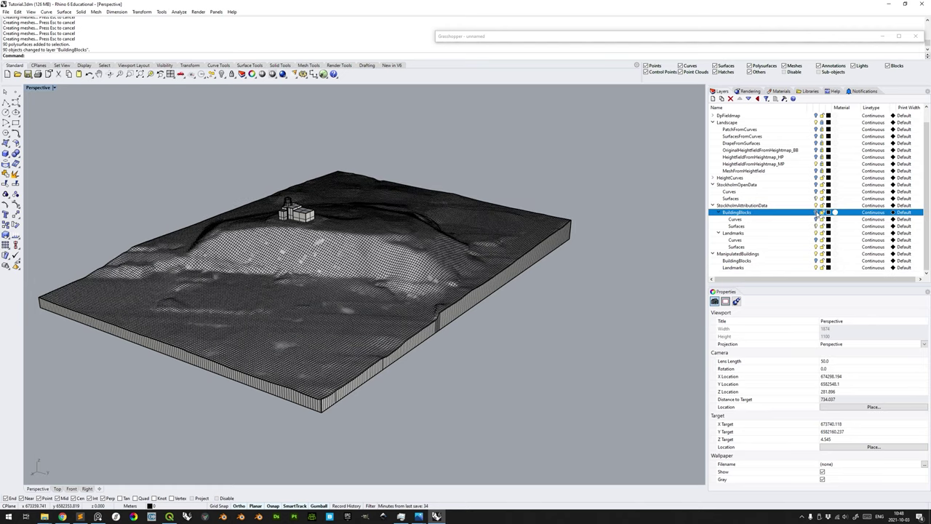
click(816, 261)
scroll(409, 280, down, 2)
shift+right_drag(412, 270, 430, 247)
scroll(430, 251, down, 6)
right_drag(422, 286, 447, 275)
scroll(452, 268, up, 5)
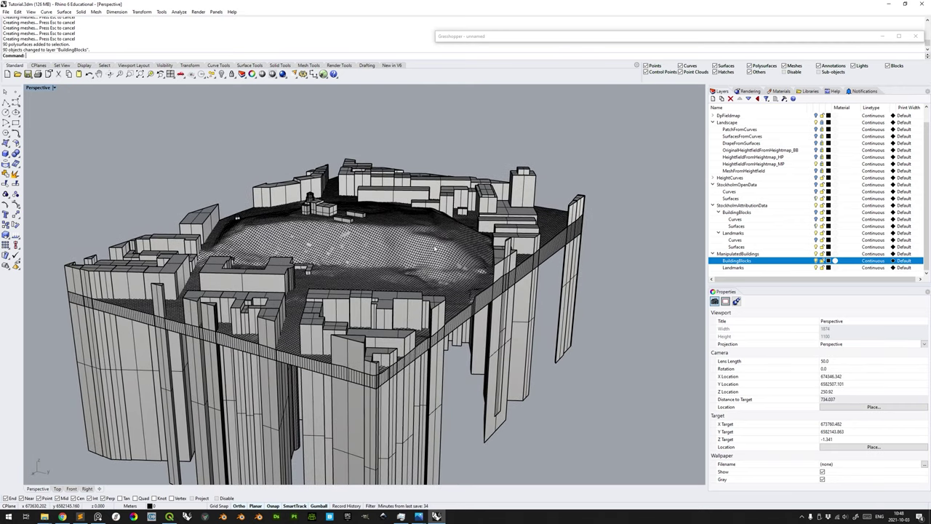
click(434, 251)
key(Escape)
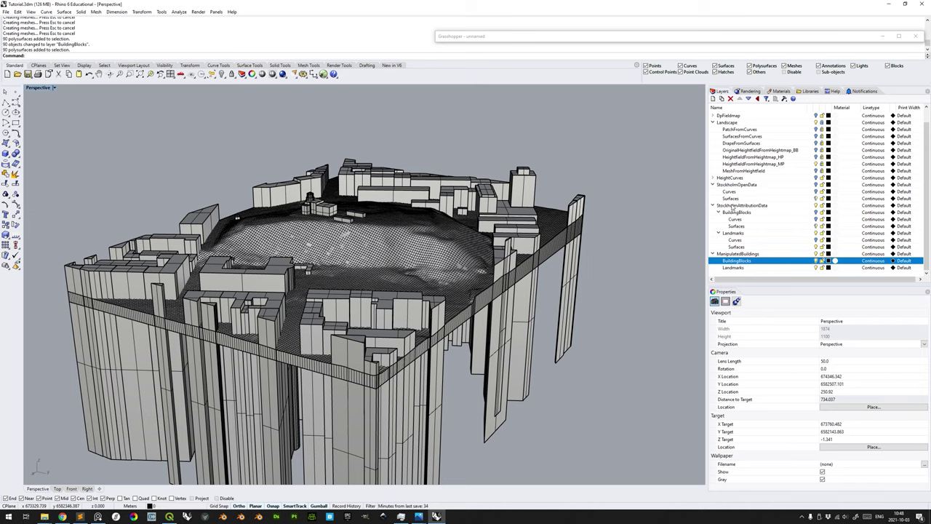
Unlock the Landscape layer and select the terrain surface to check that it is selectable.
scroll(791, 204, up, 1)
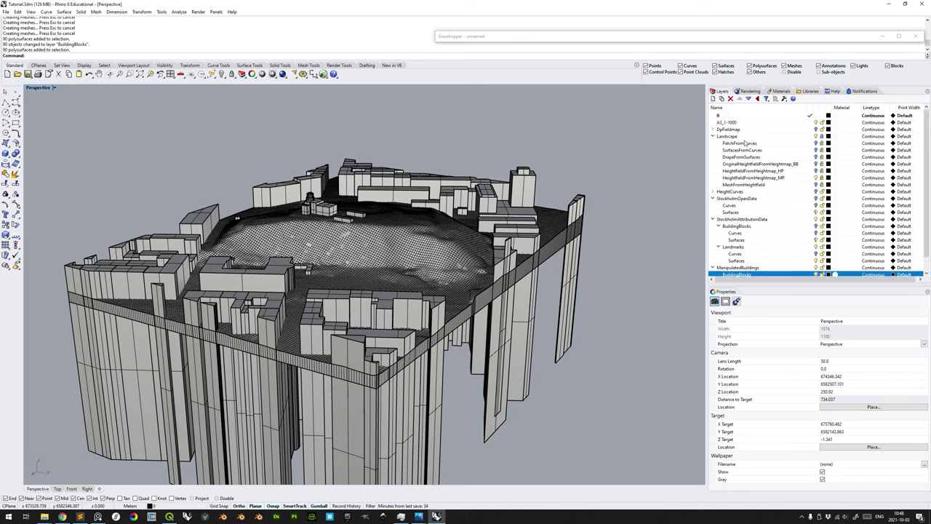
click(821, 138)
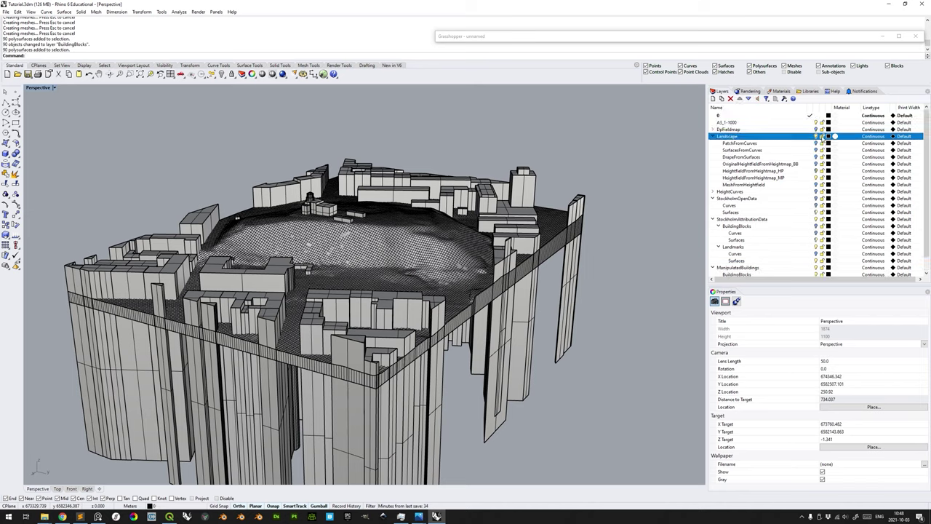
click(453, 257)
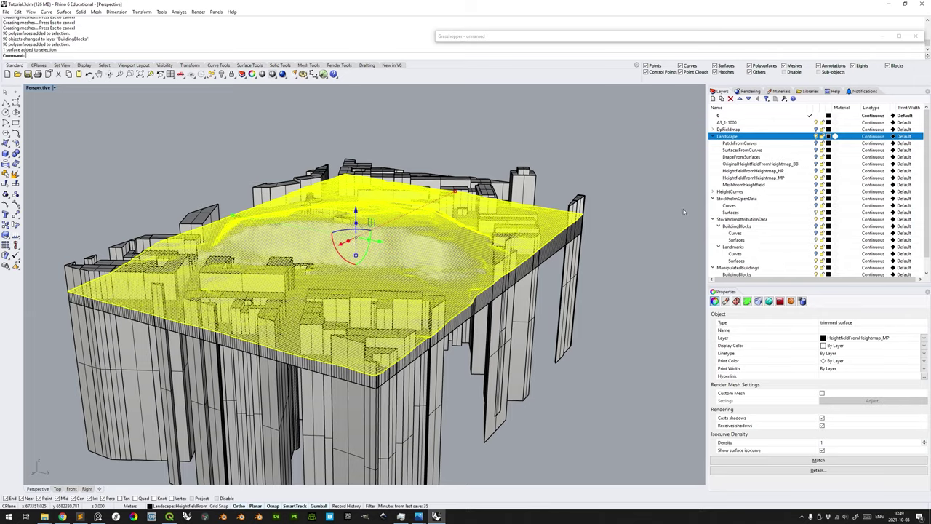
right_drag(541, 253, 590, 256)
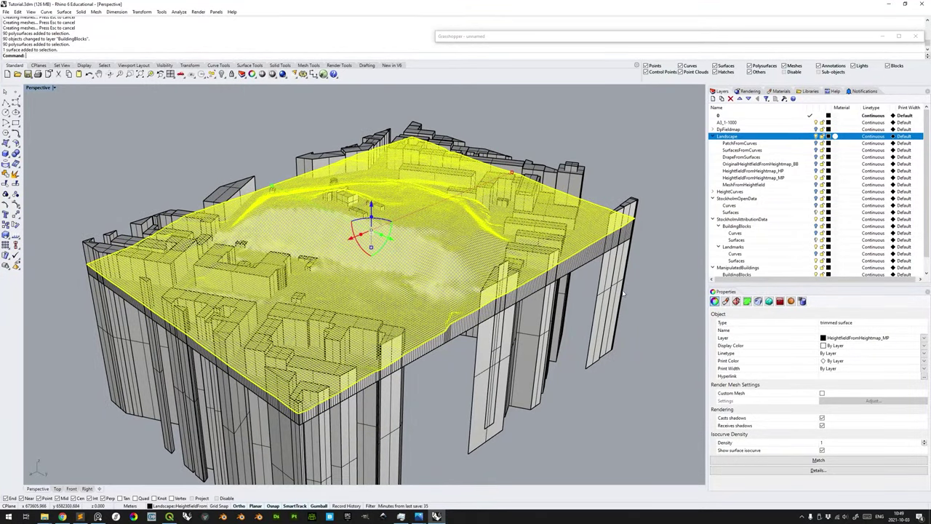
right_drag(465, 248, 504, 288)
Select the grouped extruded buildings and ungroup them.
click(630, 356)
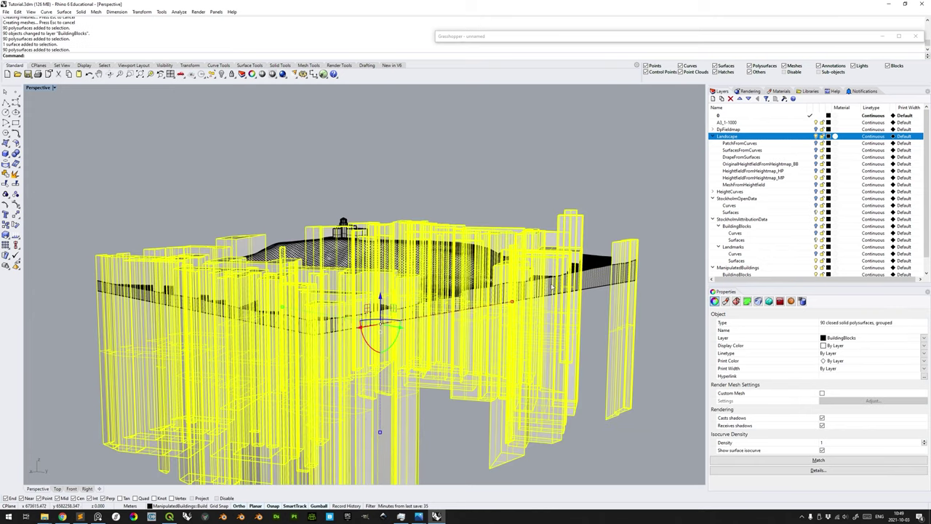
right_drag(599, 227, 588, 199)
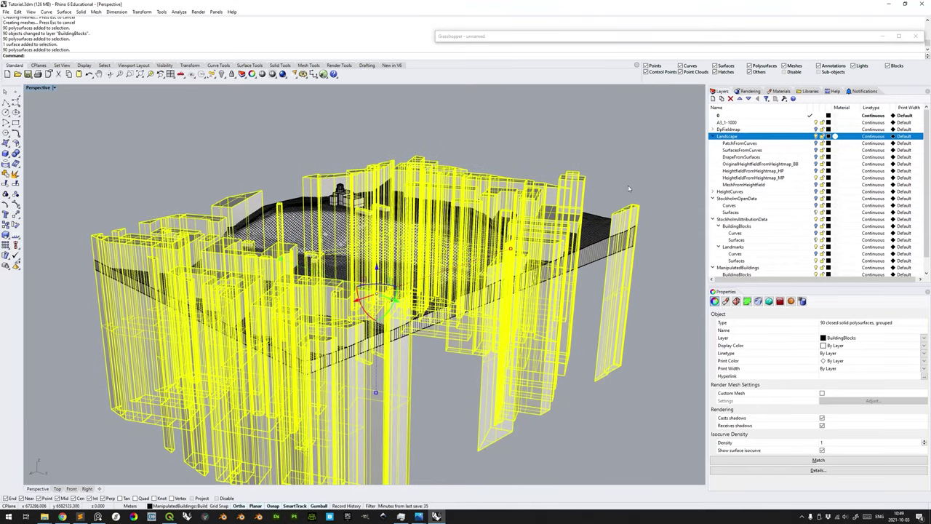
right_drag(616, 249, 612, 203)
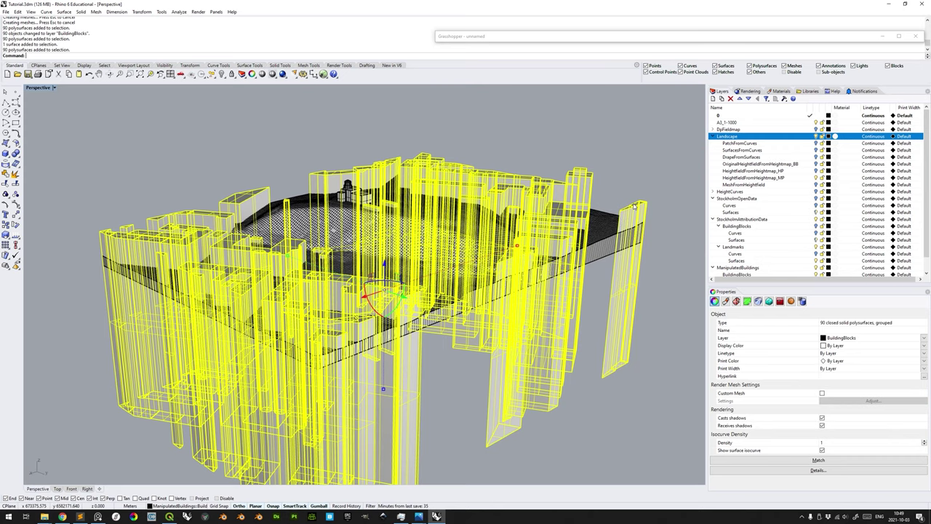
right_drag(605, 218, 624, 194)
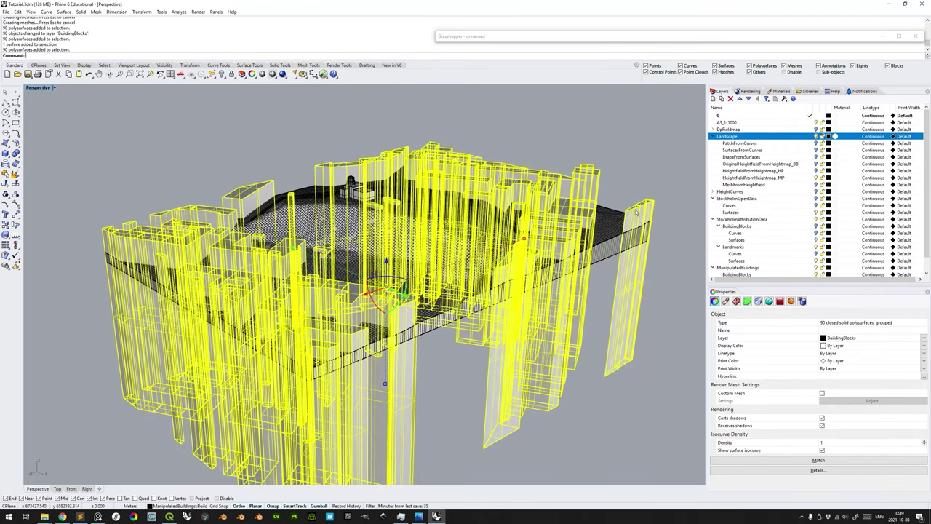
key(ctrl+shift+g)
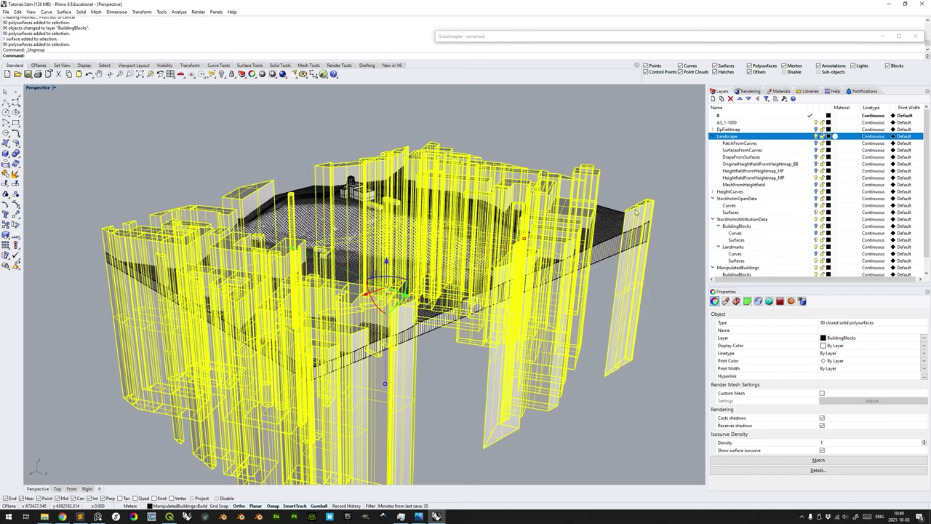
right_drag(635, 211, 621, 171)
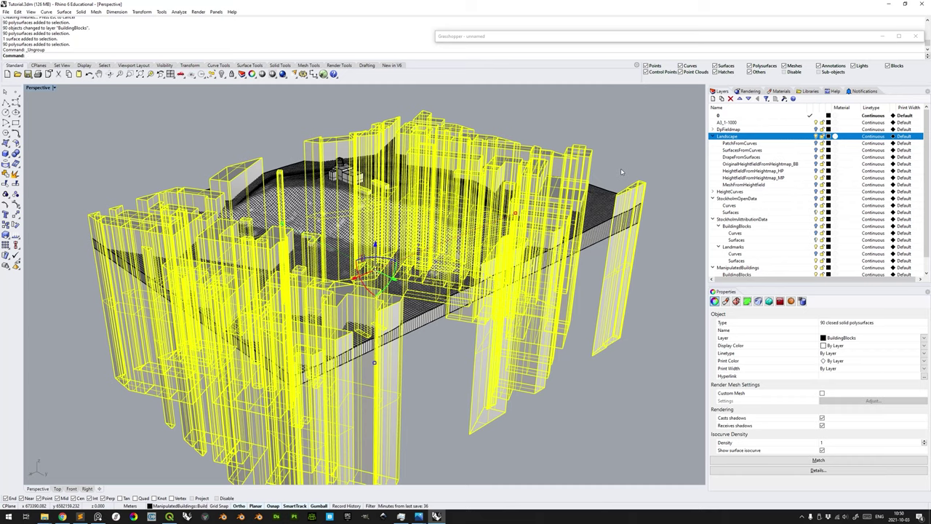
Try to cut the extruded buildings with the terrain surface using Split, and undo the split.
key(ctrl+shift+s)
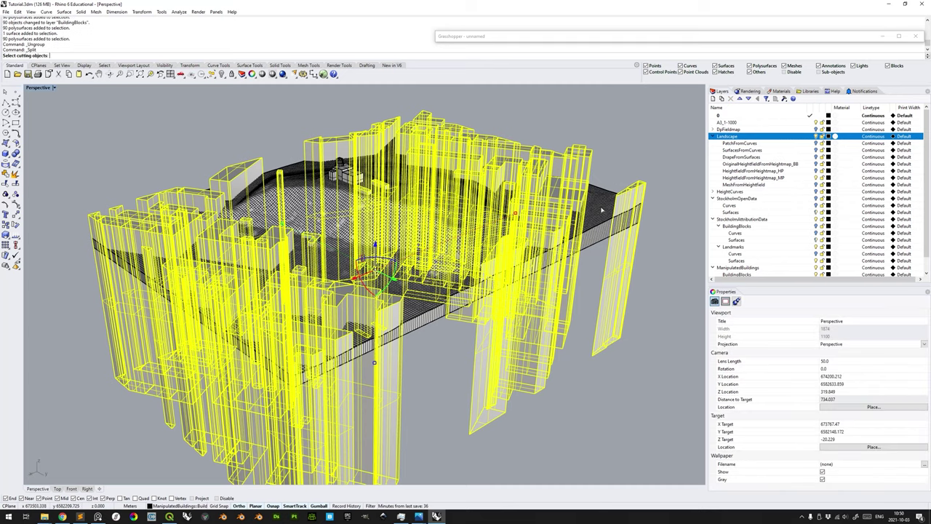
click(602, 210)
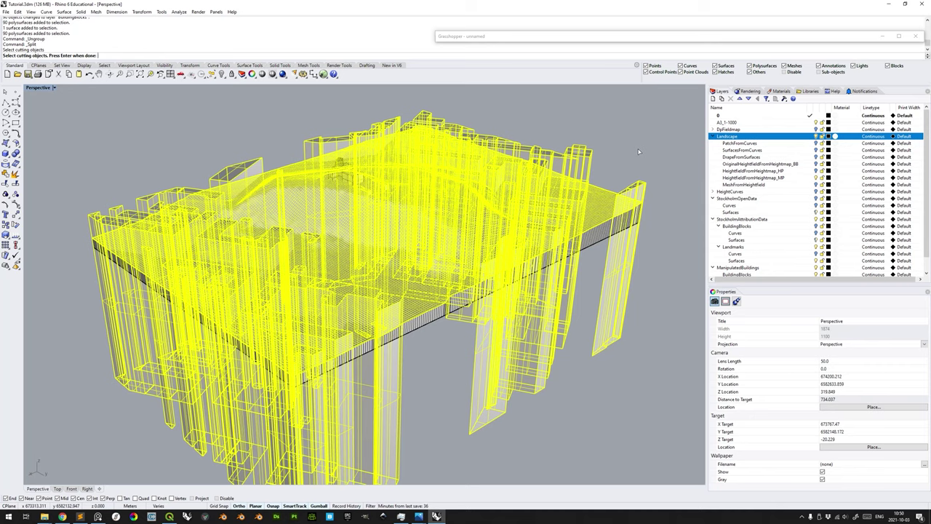
key(Return)
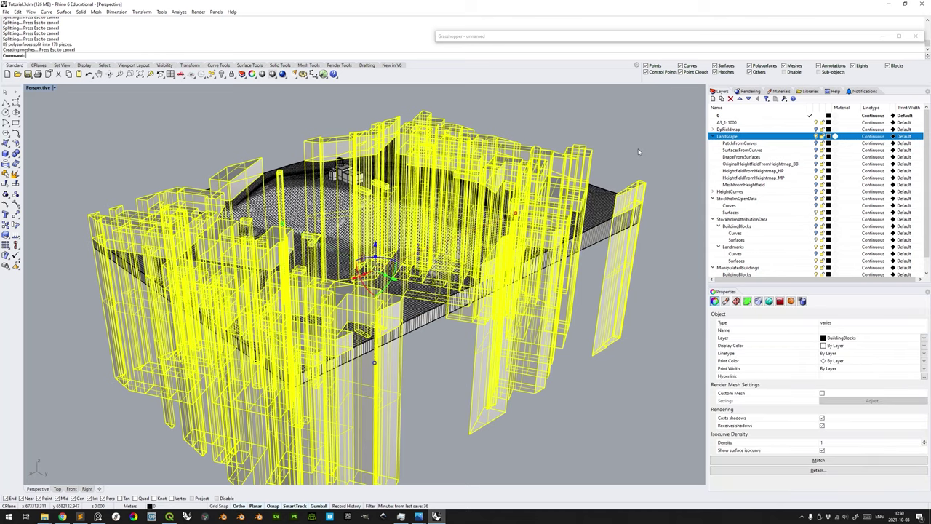
key(ctrl+z)
key(ctrl+y)
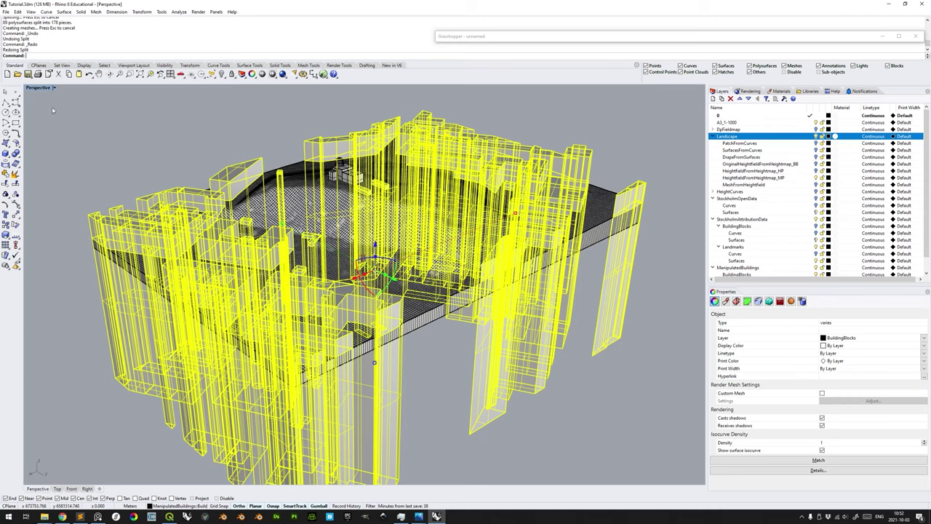
key(ctrl+z)
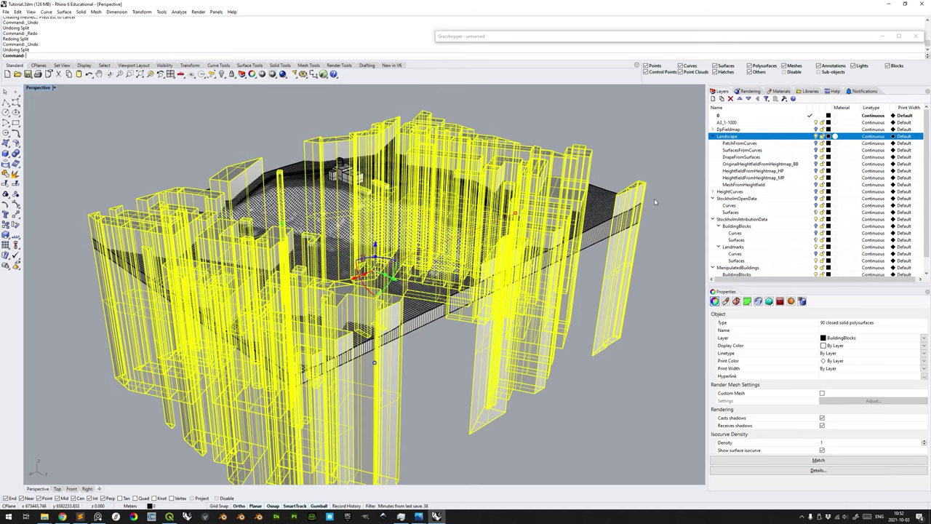
Run BooleanSplit on the selected extruded buildings with the terrain surface as the cutting object.
text(BooleanSplit)
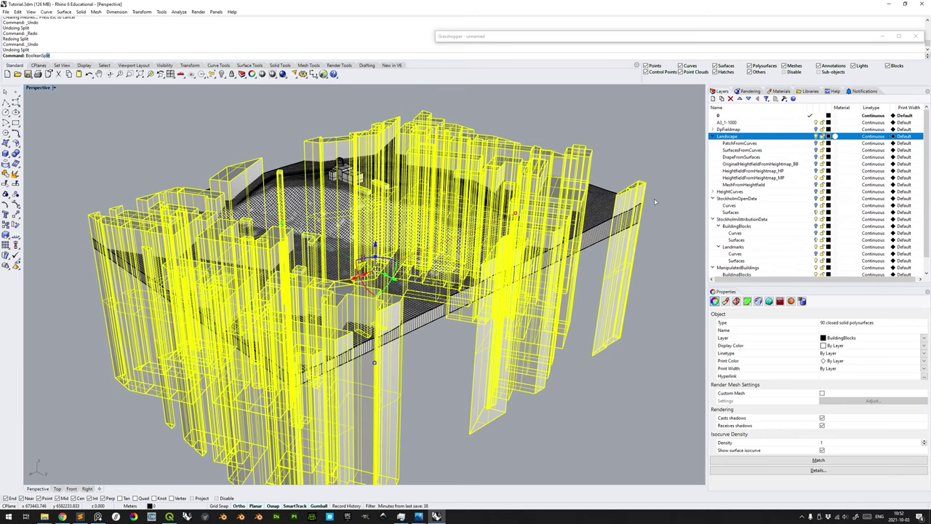
key(Return)
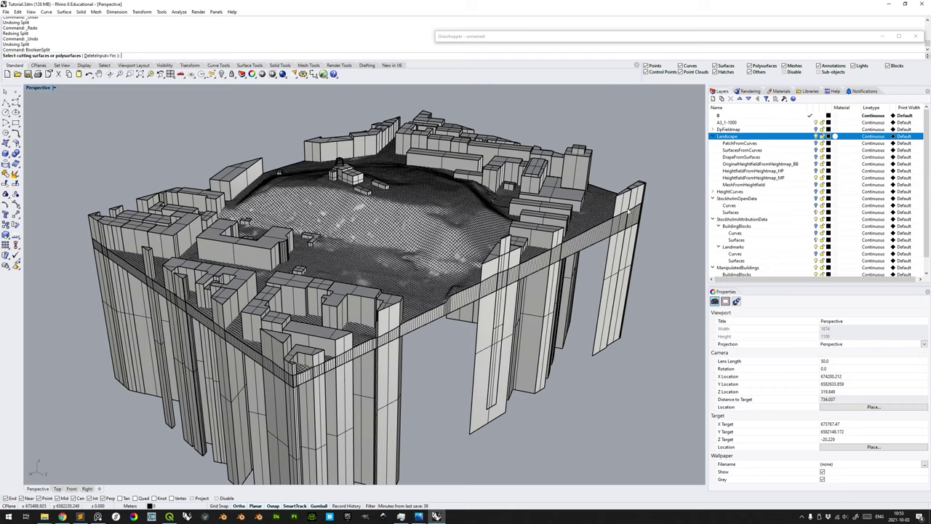
click(601, 211)
key(Return)
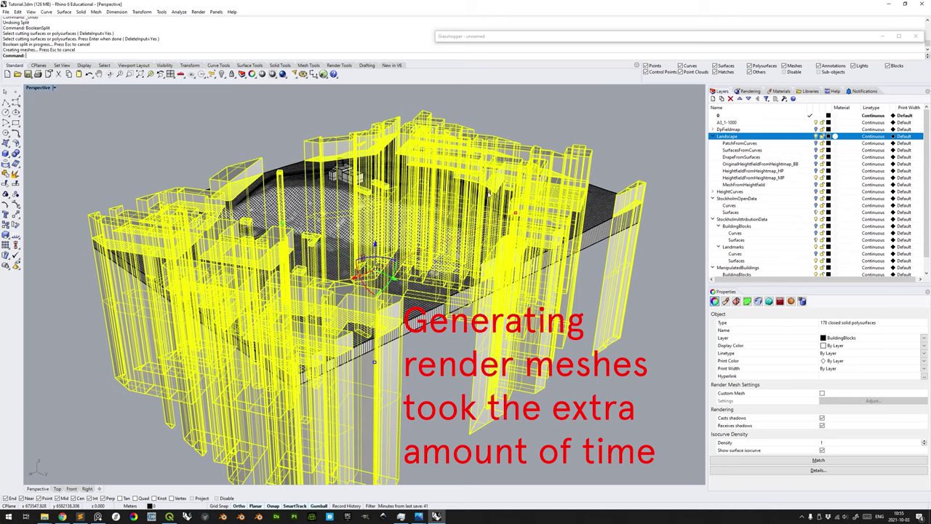
Examine the split building solids where they meet the terrain, especially the isolated building at the terrain's edge.
right_drag(562, 221, 513, 230)
right_drag(457, 233, 422, 235)
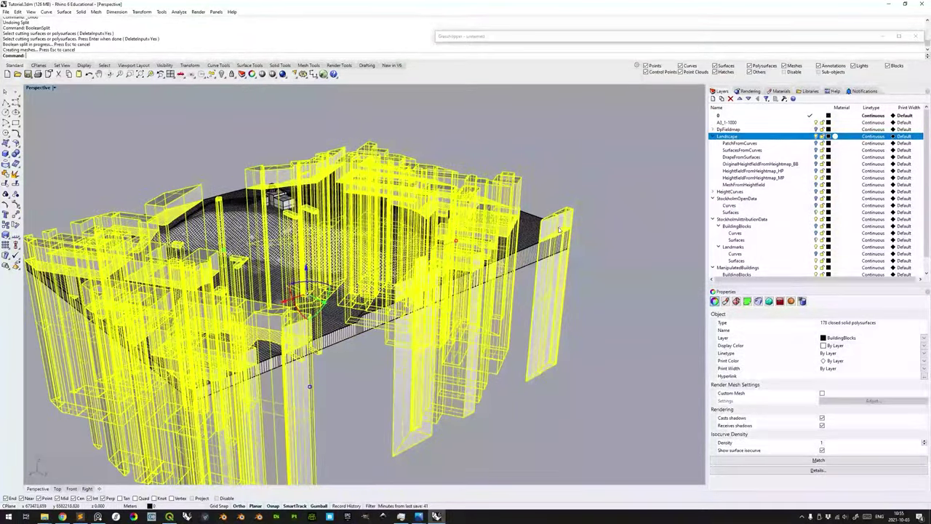
scroll(569, 240, up, 12)
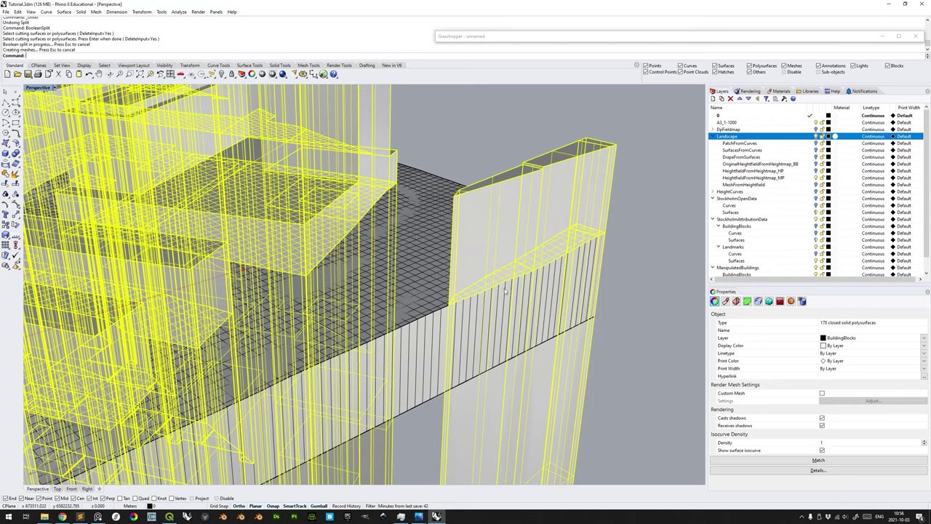
right_drag(453, 307, 554, 244)
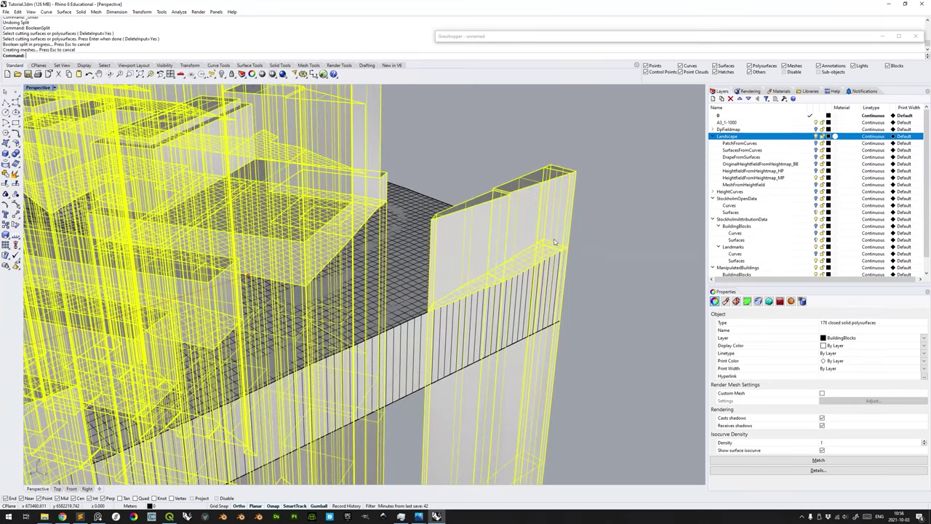
scroll(562, 247, down, 10)
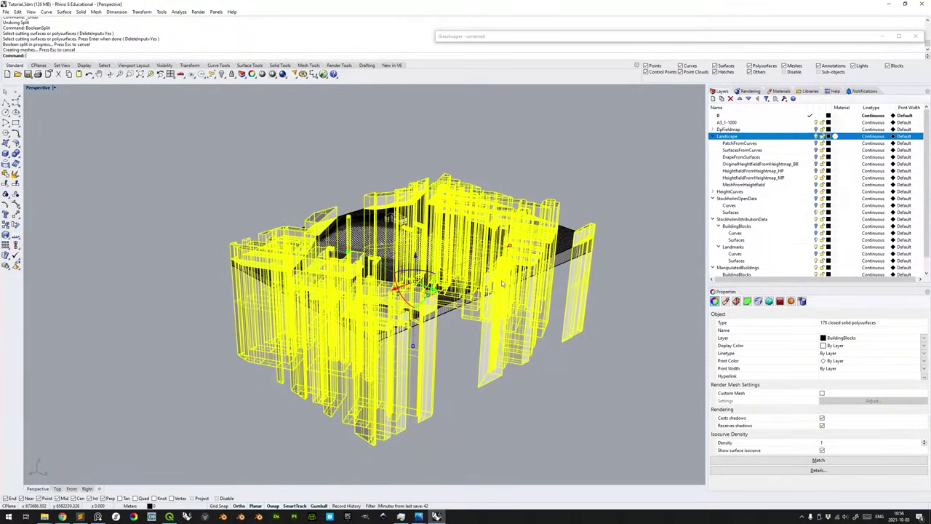
scroll(501, 283, up, 4)
mouse_move(501, 292)
right_down()
mouse_move(512, 354)
mouse_move(509, 263)
mouse_move(495, 302)
right_up()
scroll(598, 298, down, 6)
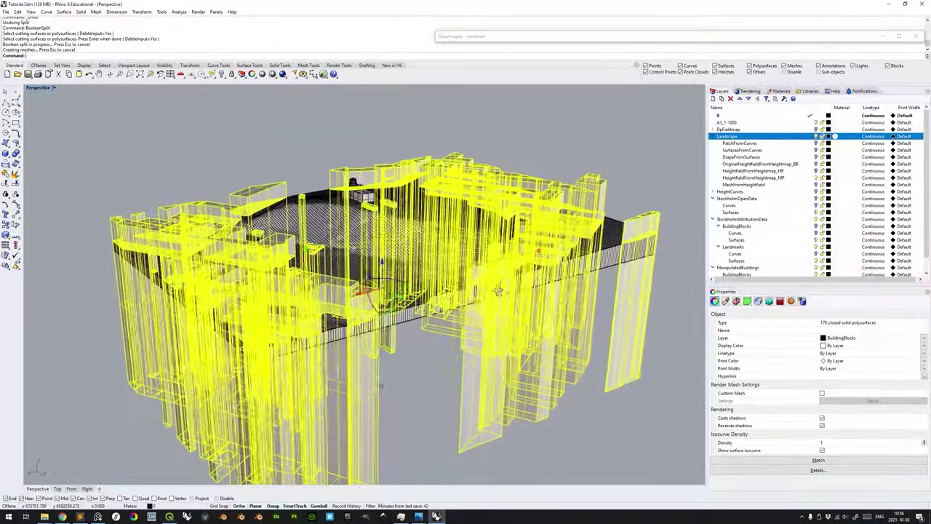
Select all building pieces below the terrain surface and delete them.
click(598, 298)
right_drag(557, 346, 593, 308)
drag(539, 417, 234, 326)
right_drag(511, 325, 495, 309)
scroll(498, 303, up, 5)
scroll(500, 303, up, 3)
scroll(527, 302, down, 7)
right_drag(471, 362, 432, 257)
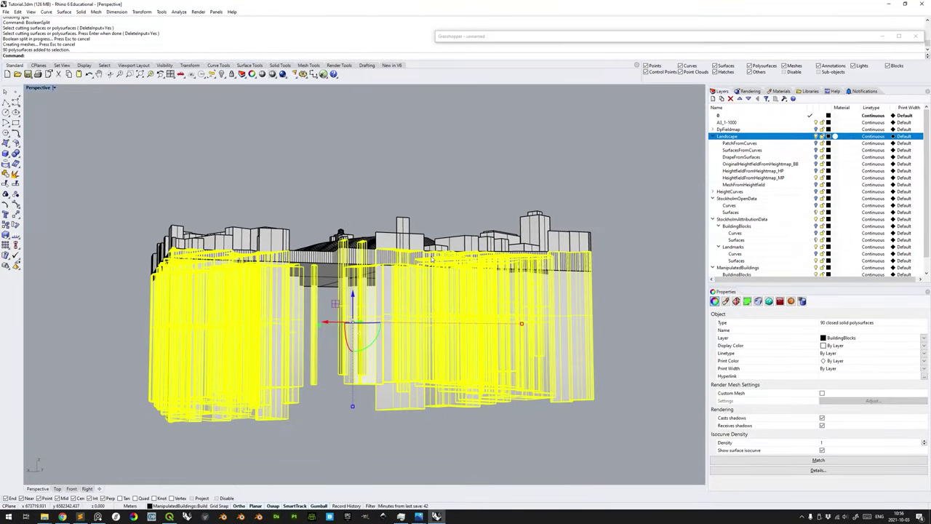
key(Delete)
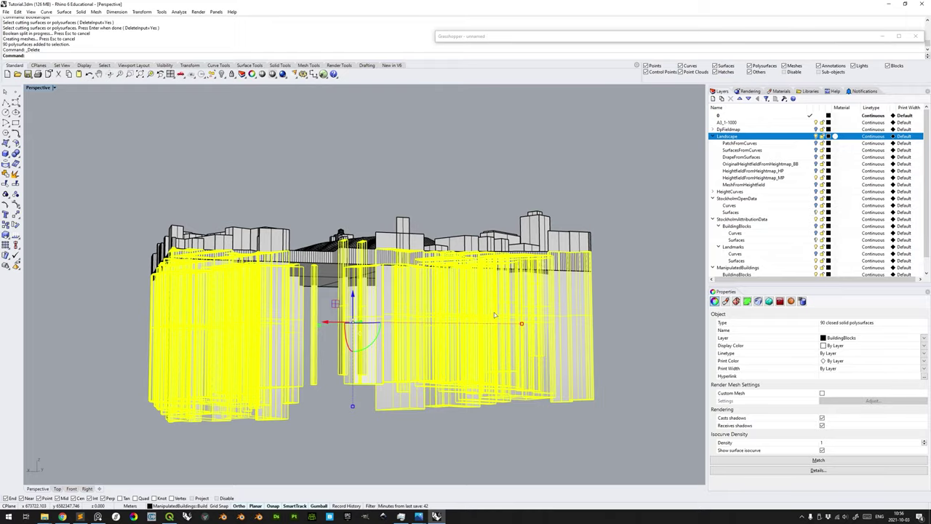
Examine the trimmed buildings on the terrain and compare them using the BuildingBlocks sublayers of StockholmAttributionData and ManipulatedBuildings.
right_drag(472, 311, 499, 363)
shift+right_drag(405, 314, 403, 361)
scroll(462, 344, up, 2)
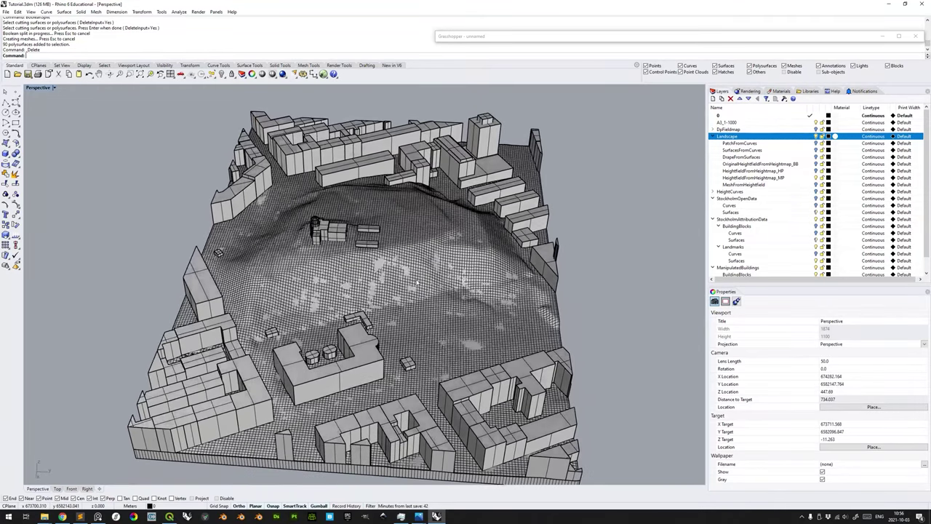
scroll(757, 239, down, 1)
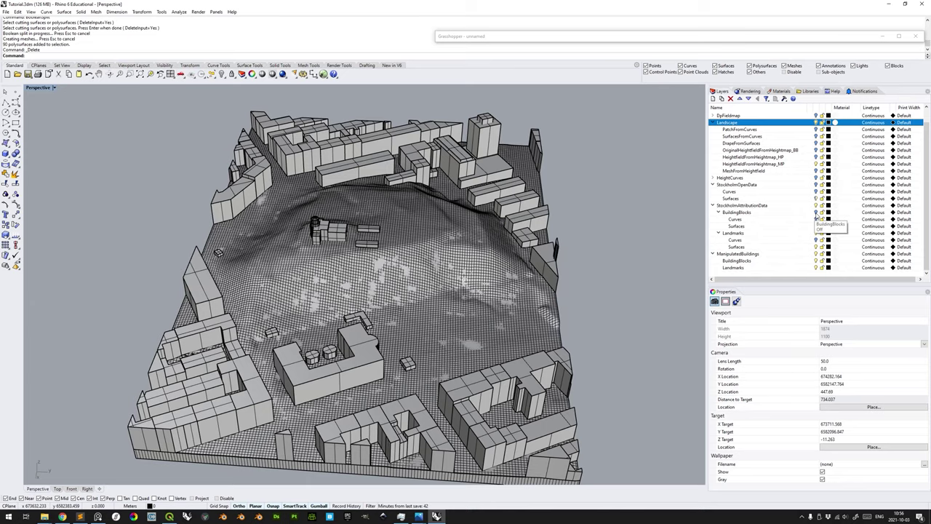
right_drag(544, 246, 496, 234)
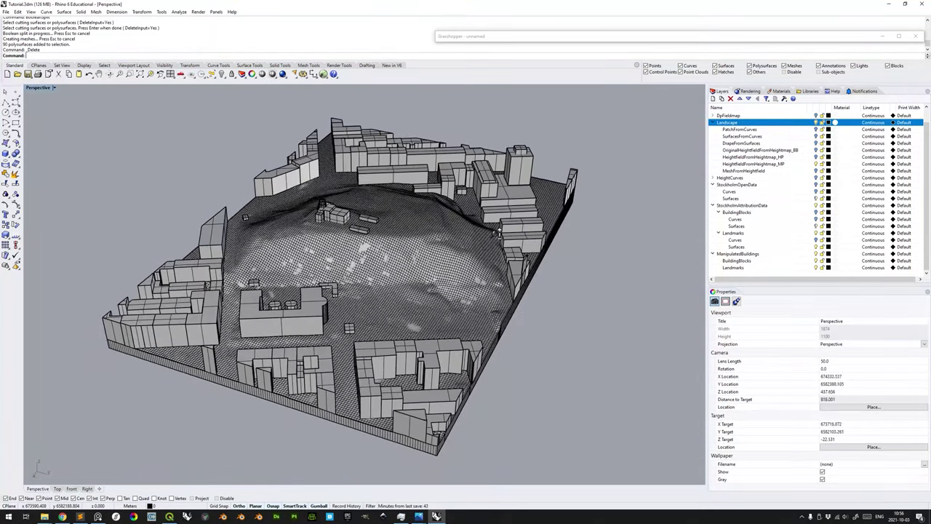
click(815, 213)
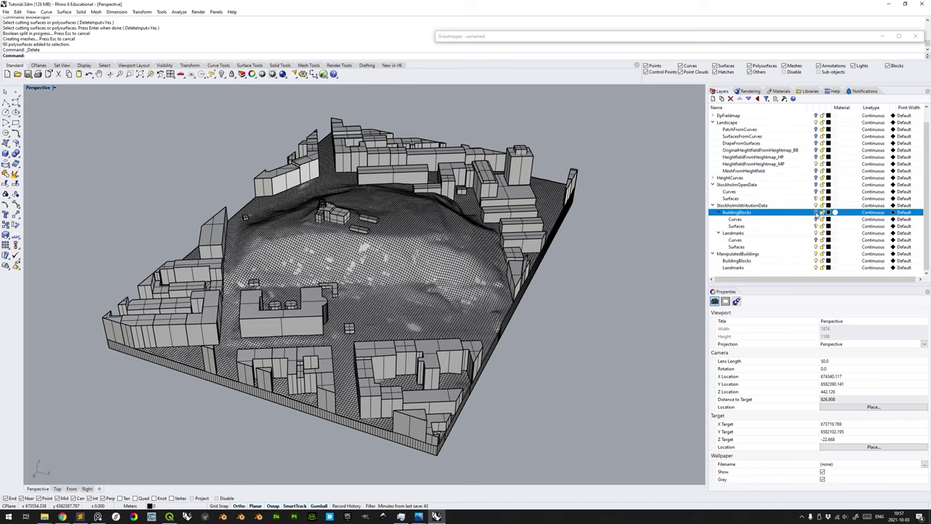
click(752, 263)
right_drag(453, 262, 390, 211)
scroll(419, 248, up, 6)
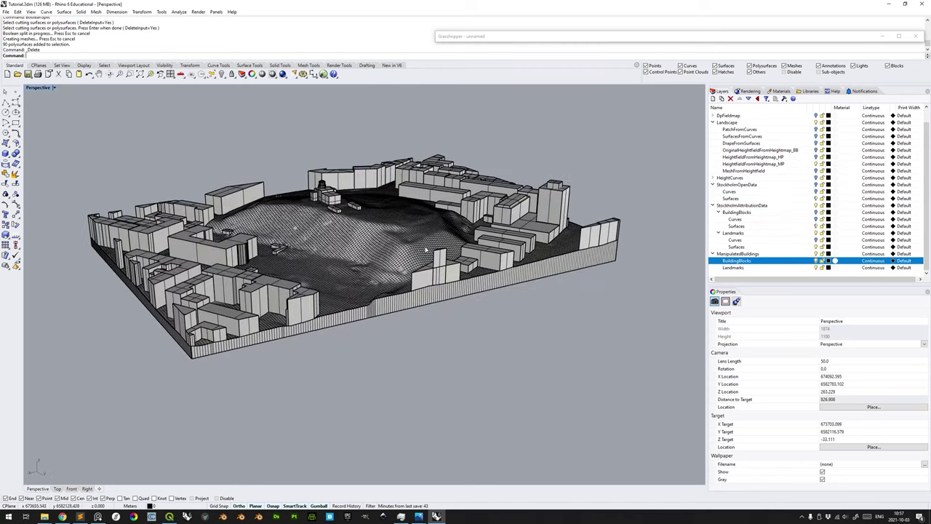
scroll(407, 239, down, 6)
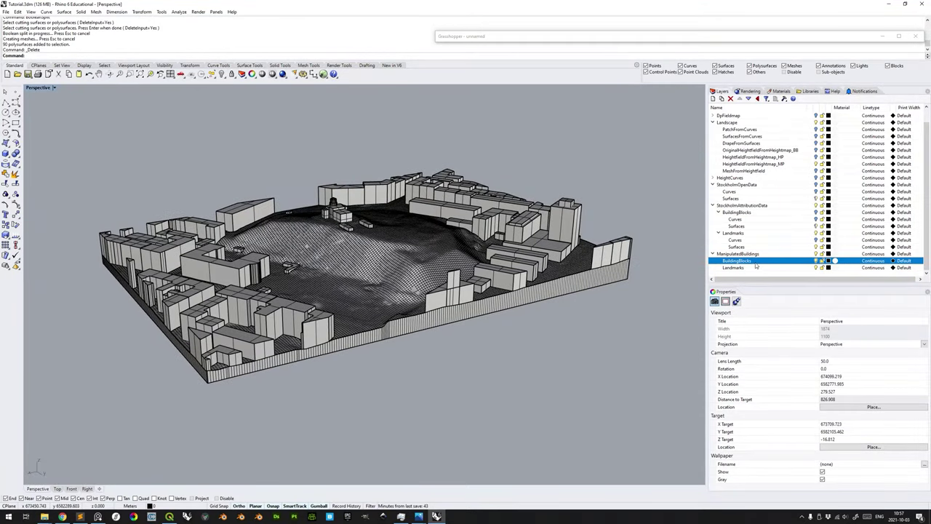
Check which objects are on the BuildingBlocks sublayer of ManipulatedBuildings by selecting them all, and clear the selection.
right_click(755, 261)
click(789, 380)
right_drag(503, 281, 481, 269)
scroll(480, 269, up, 2)
key(Escape)
Examine how the rooftop block of the tall tower at the terrain's edge extends down through the tower.
scroll(502, 188, up, 8)
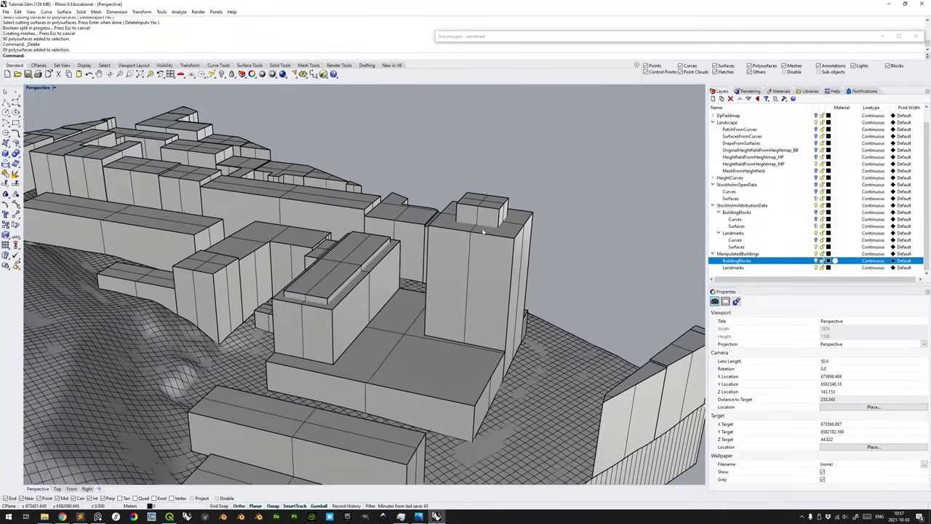
right_drag(488, 266, 425, 265)
click(509, 190)
right_drag(518, 360, 476, 261)
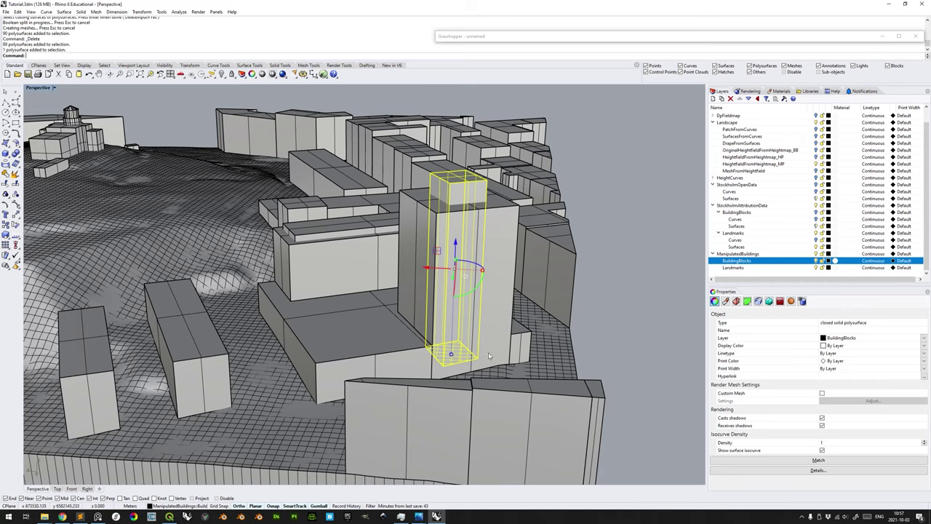
right_drag(558, 371, 558, 366)
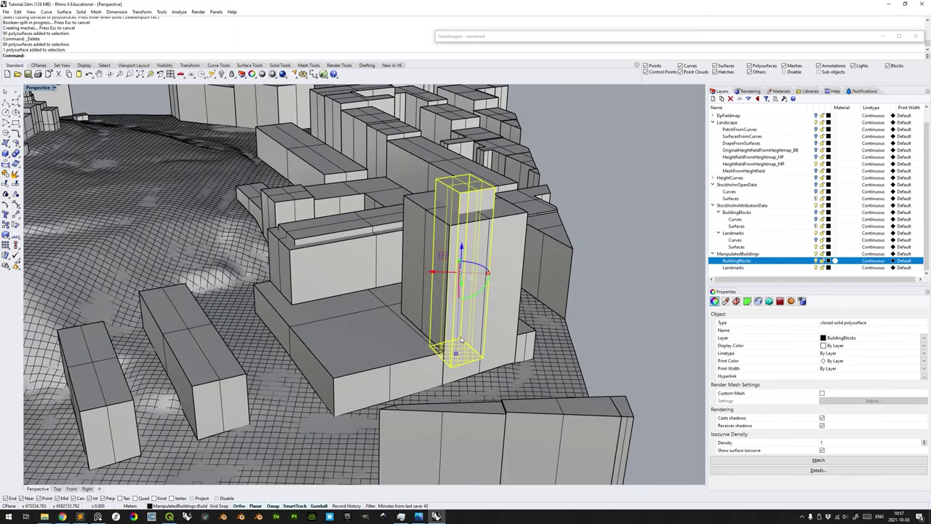
Subtract the tall tower's main volume from its rooftop block with BooleanDifference, keeping the input objects.
right_drag(503, 323, 541, 166)
click(541, 166)
click(489, 178)
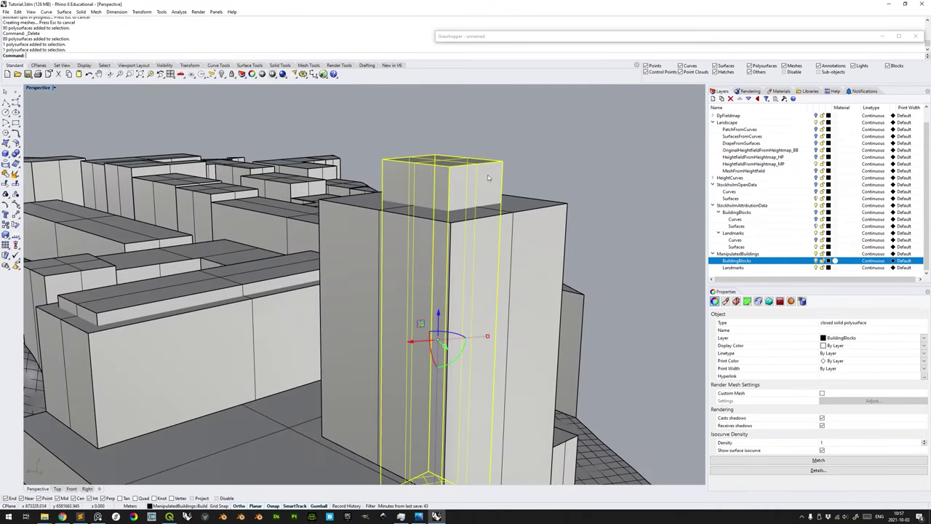
text(BooleanDifference)
key(Return)
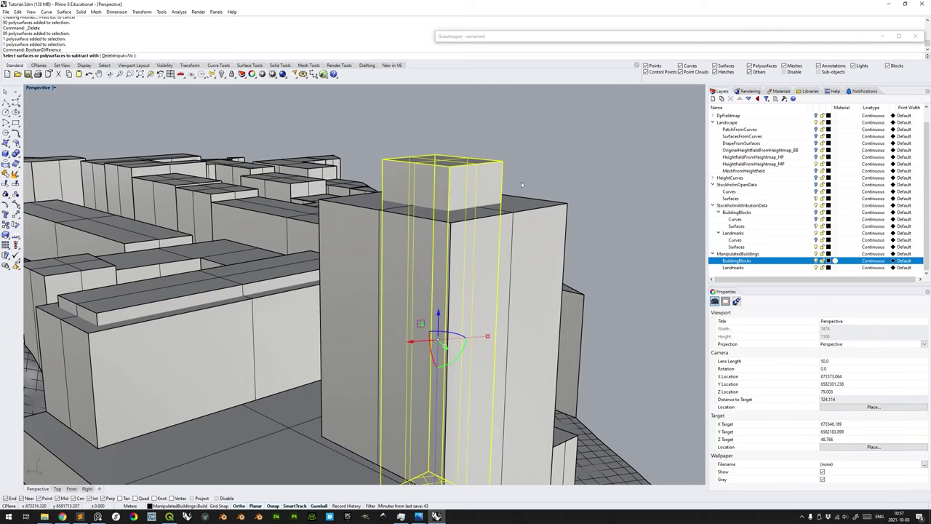
click(556, 228)
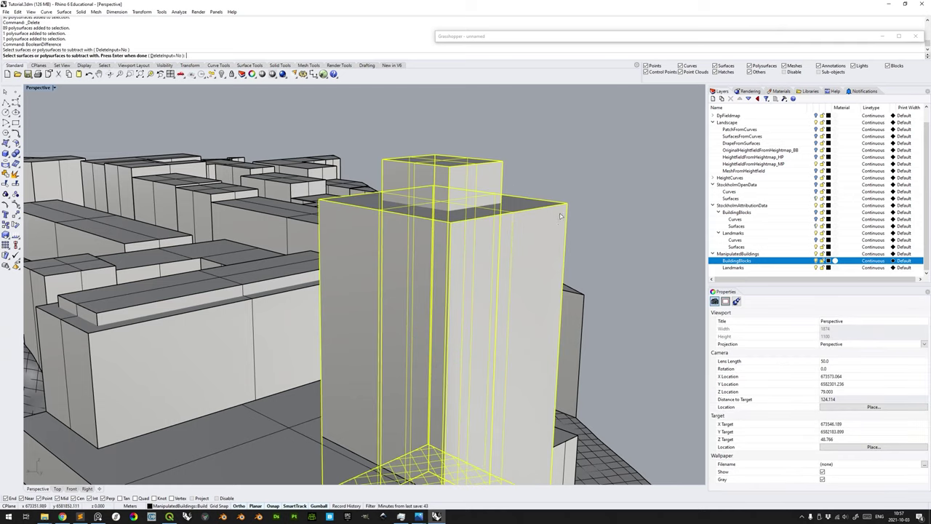
key(Return)
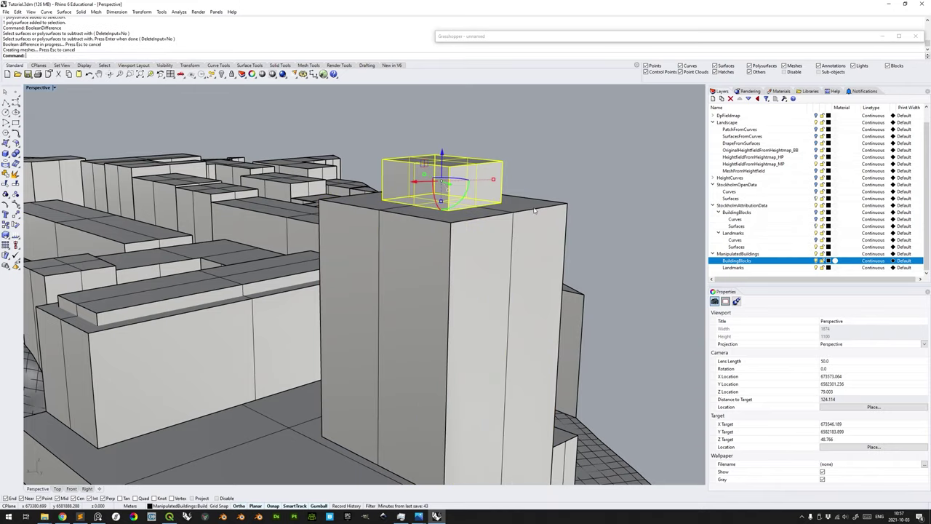
Inspect the tall tower and its rooftop block by selecting each solid in turn.
right_drag(531, 212, 541, 217)
scroll(540, 216, down, 6)
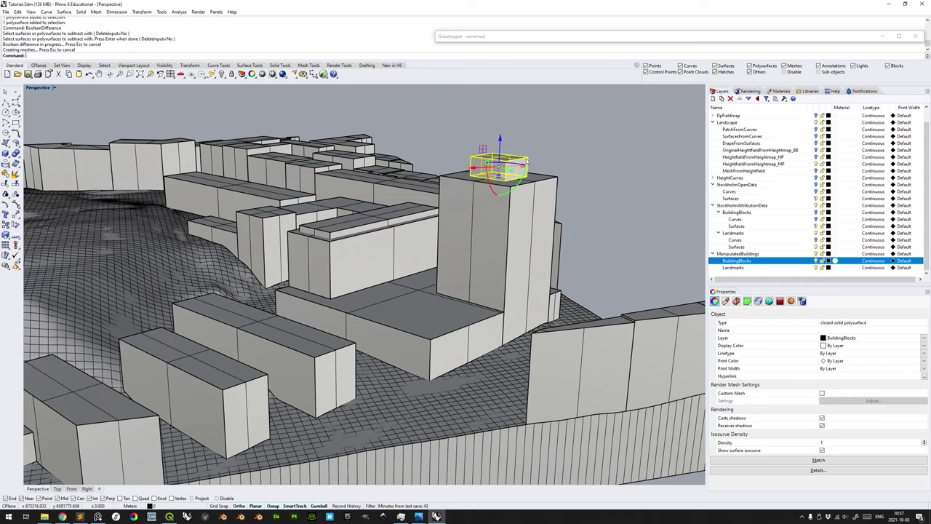
click(549, 151)
click(521, 166)
click(539, 186)
click(520, 166)
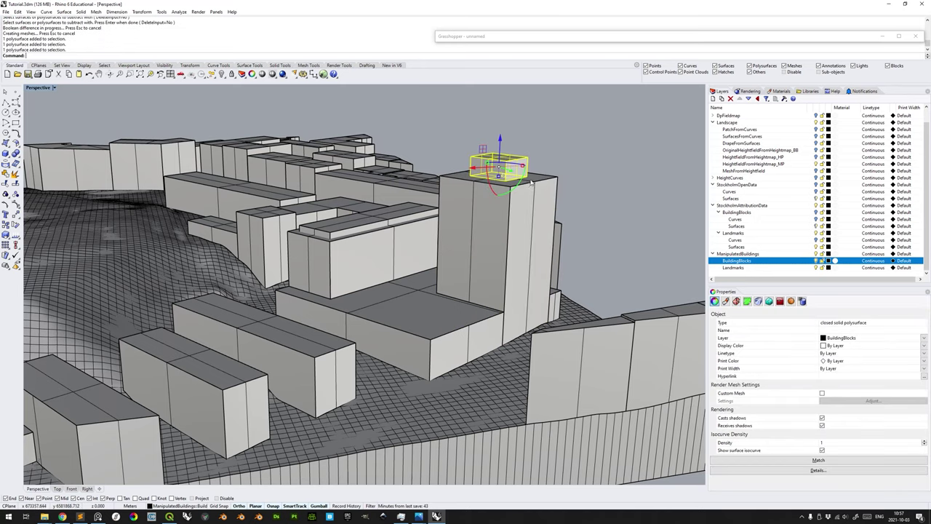
scroll(531, 183, up, 5)
scroll(520, 215, down, 7)
mouse_move(520, 213)
right_down()
mouse_move(515, 232)
mouse_move(509, 223)
mouse_move(510, 254)
mouse_move(503, 218)
right_up()
click(561, 193)
click(500, 201)
click(563, 172)
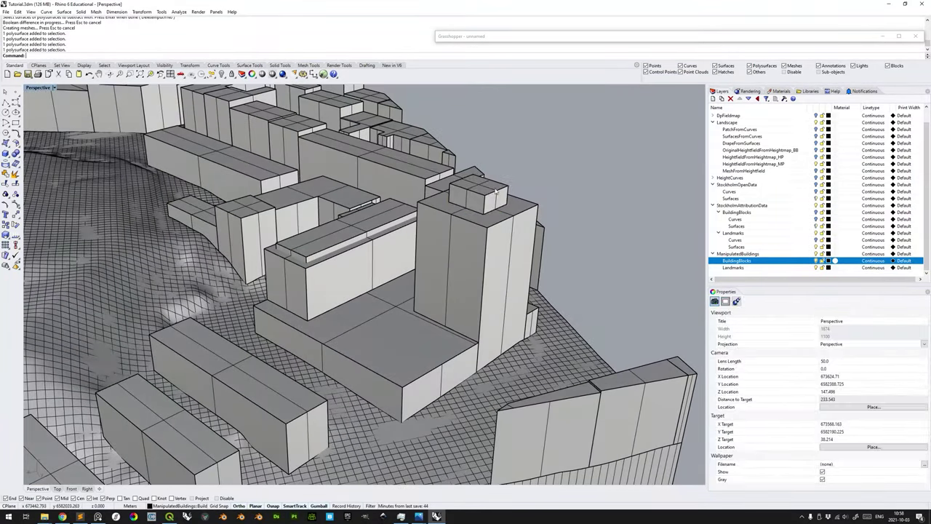
Subtract the long building beside the tower from its raised roof volume with BooleanDifference.
right_drag(397, 236, 418, 240)
scroll(418, 239, up, 5)
click(419, 240)
key(Up)
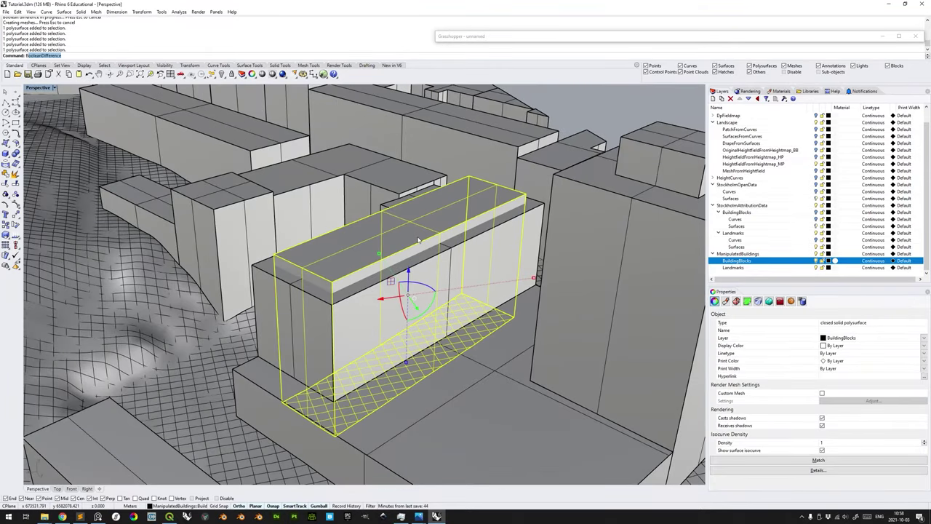
key(Return)
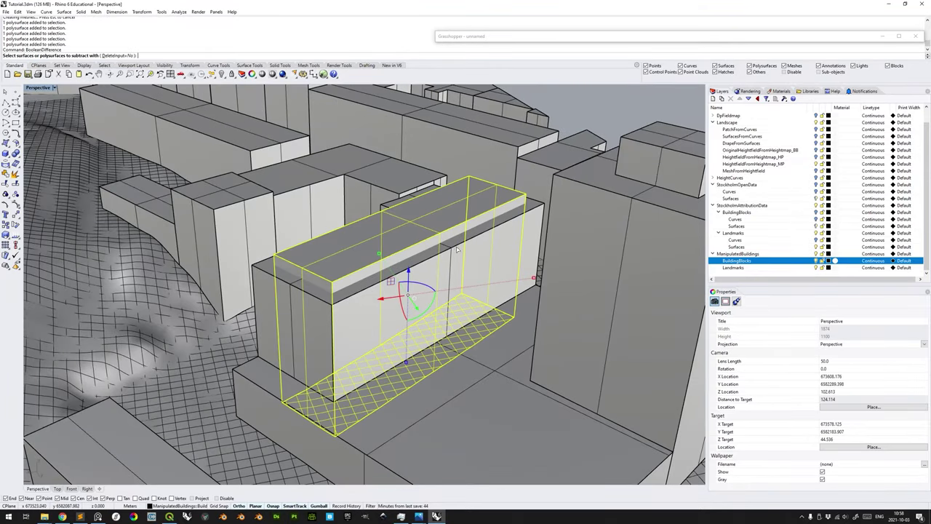
click(458, 249)
key(Return)
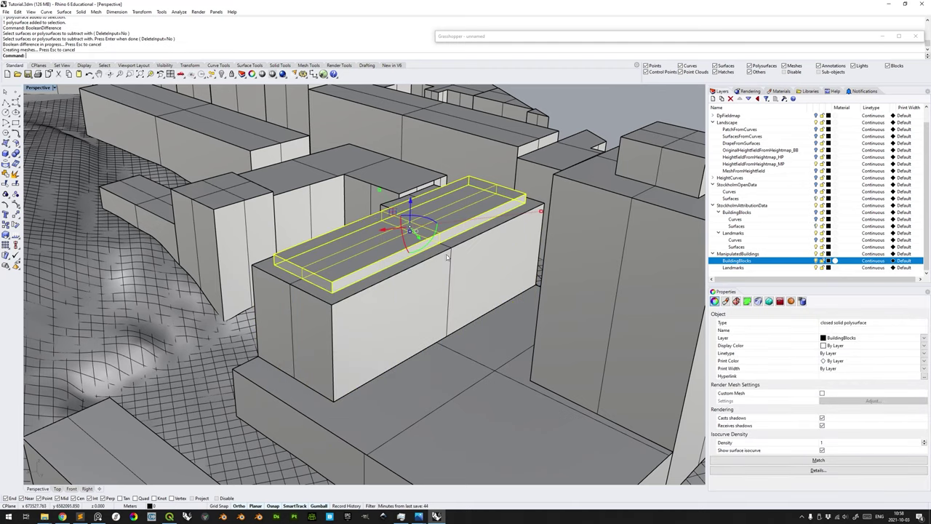
click(447, 257)
key(Escape)
Subtract the surrounding wedge-shaped building from the thin upright block at the terrain's edge with BooleanDifference.
scroll(446, 257, down, 10)
right_drag(447, 256, 476, 264)
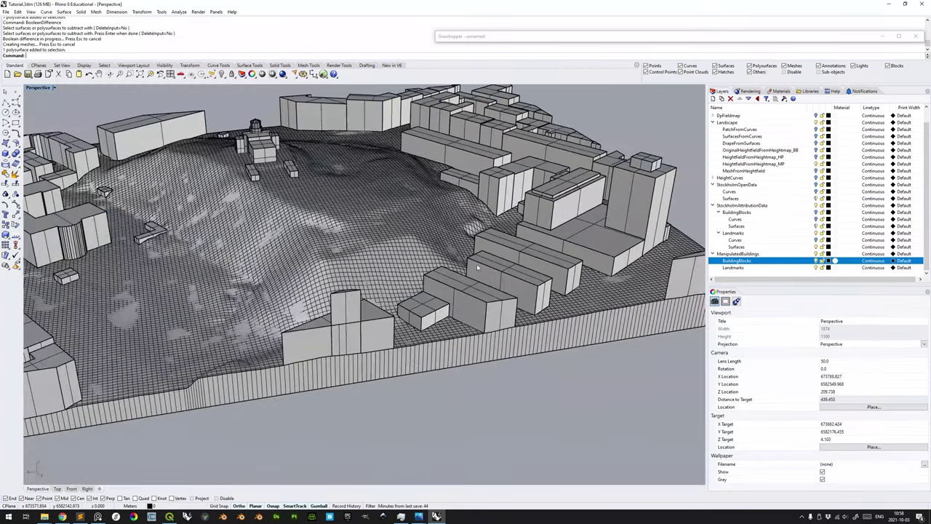
scroll(363, 327, up, 8)
right_drag(369, 331, 443, 271)
click(443, 271)
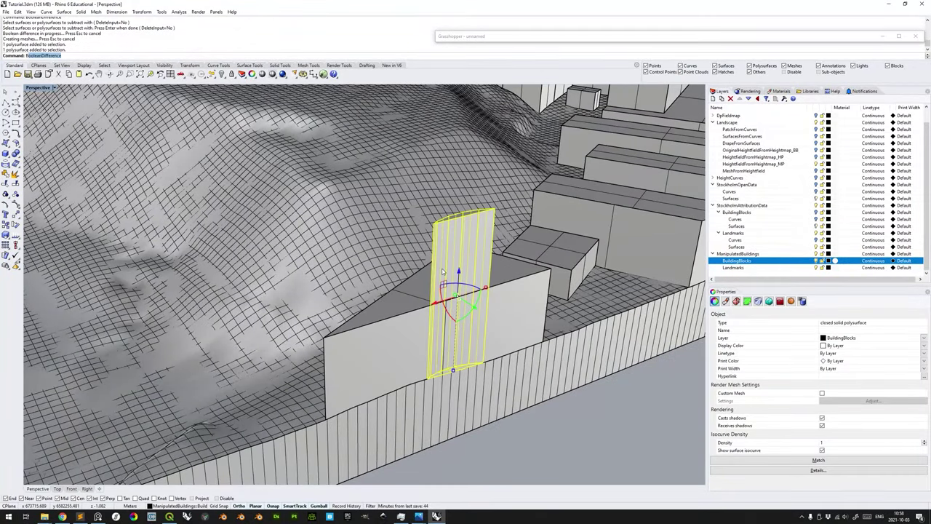
key(Return)
click(440, 273)
key(Return)
Merge the tall tower and its rooftop block into one solid with BooleanUnion.
scroll(490, 292, down, 6)
right_drag(489, 292, 539, 295)
shift+right_drag(539, 109, 487, 189)
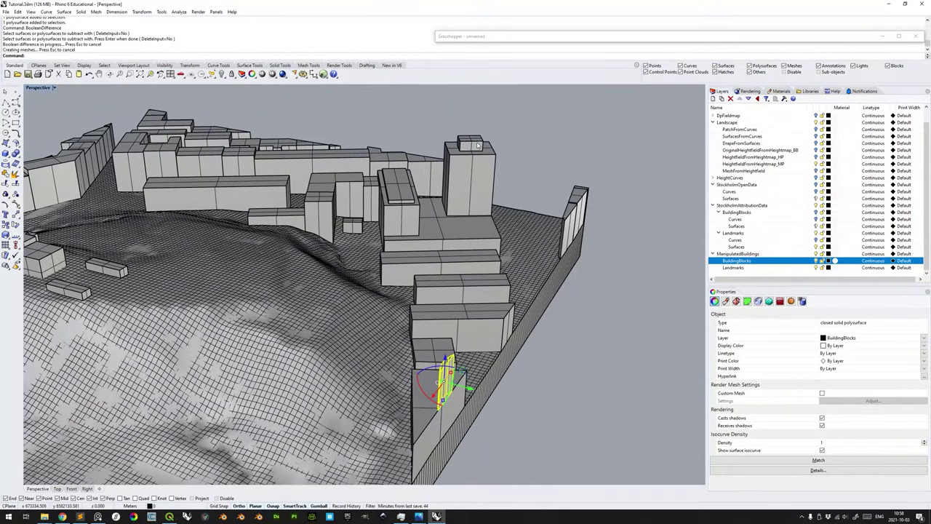
click(477, 145)
click(410, 195)
shift+click(414, 211)
click(484, 171)
shift+click(479, 145)
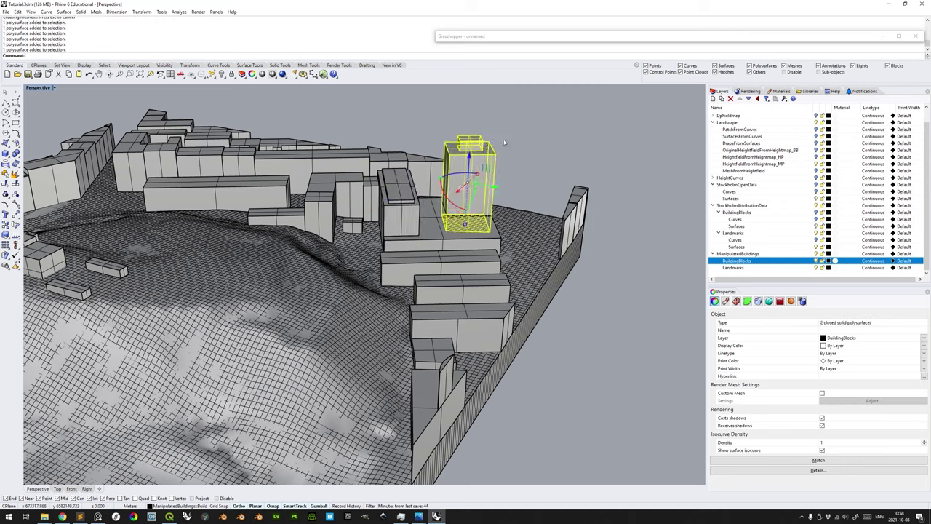
text(BooleanUnion)
key(Return)
click(503, 141)
click(492, 152)
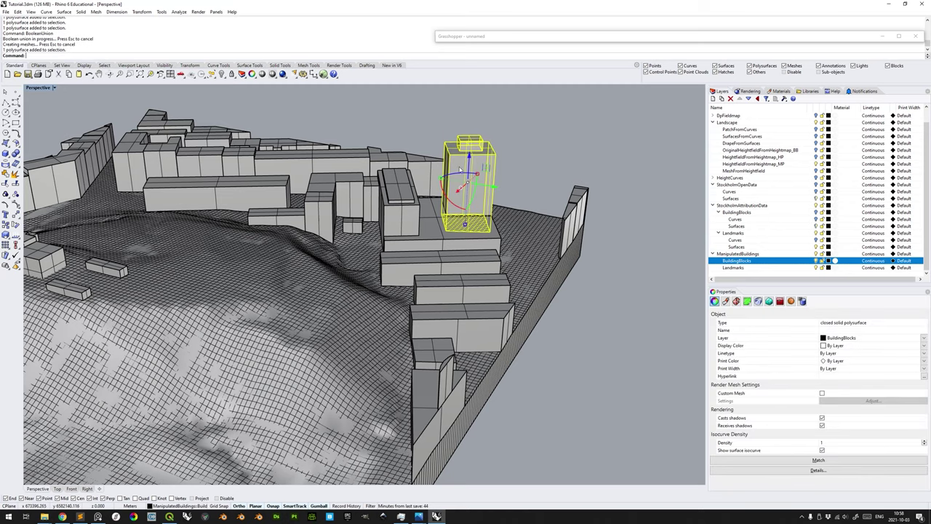
Undo the Boolean union of the tall tower and its rooftop block.
scroll(516, 145, up, 8)
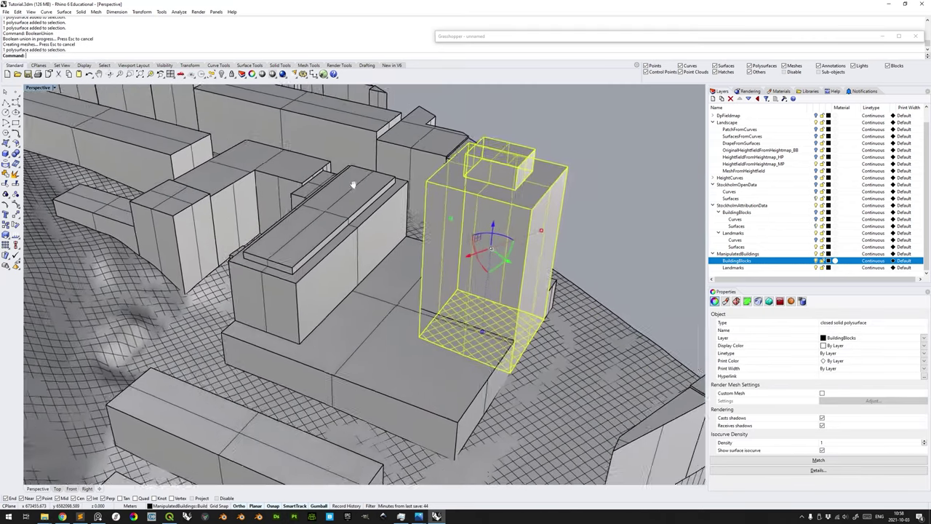
right_drag(510, 191, 446, 165)
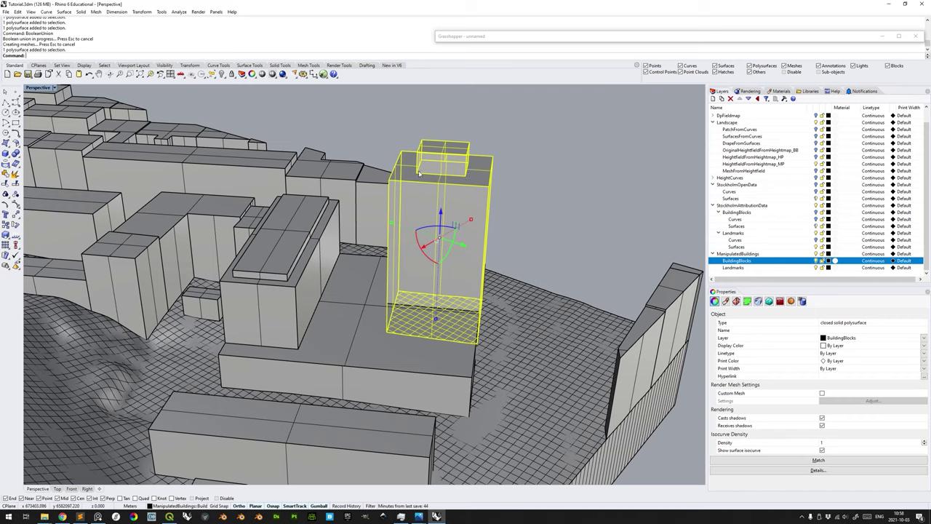
key(ctrl+z)
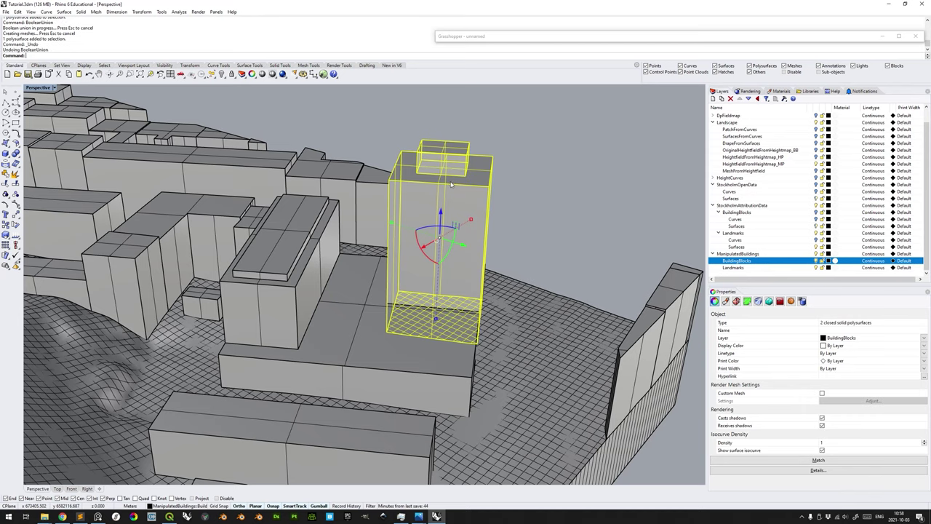
click(521, 173)
Examine the buildings across the site, especially how the landmark complex on the hilltop meets the terrain.
scroll(518, 175, down, 8)
right_drag(458, 182, 491, 162)
scroll(382, 228, down, 4)
right_drag(383, 228, 298, 207)
scroll(293, 205, up, 5)
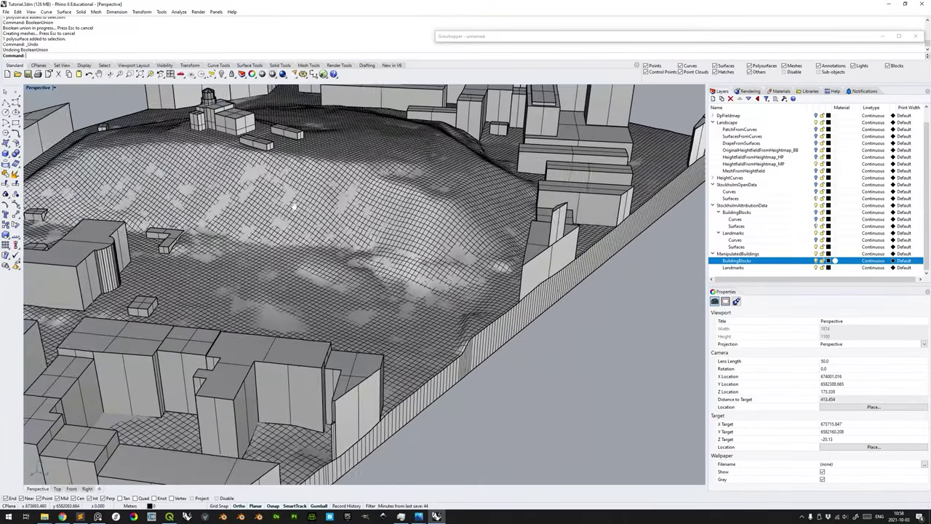
scroll(293, 206, up, 8)
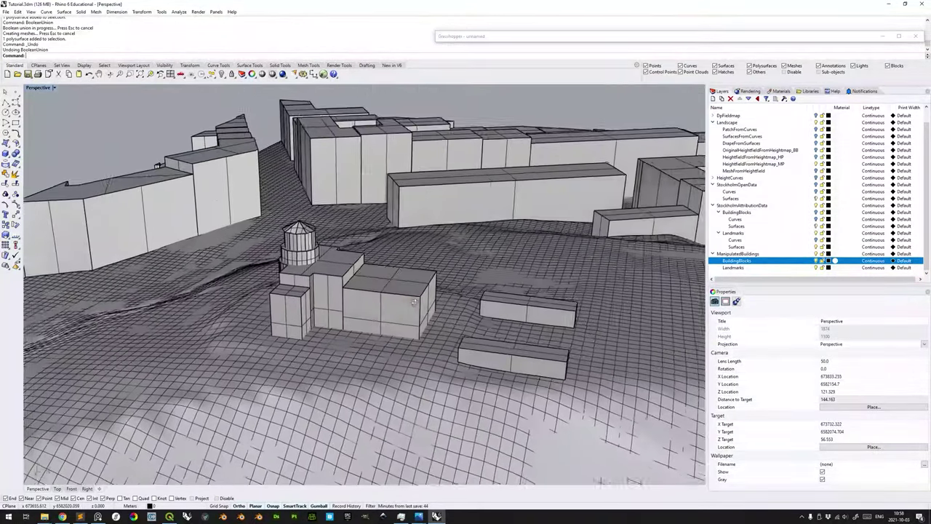
shift+right_drag(414, 302, 468, 299)
scroll(394, 254, up, 4)
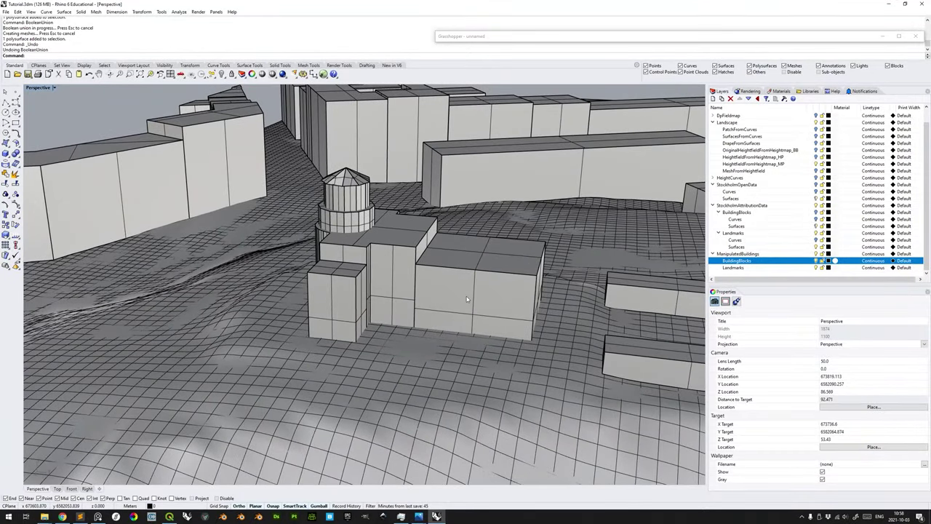
scroll(458, 295, down, 8)
right_drag(508, 298, 360, 220)
click(503, 192)
scroll(461, 229, down, 3)
shift+right_drag(313, 266, 633, 291)
scroll(364, 225, up, 5)
right_drag(467, 264, 535, 291)
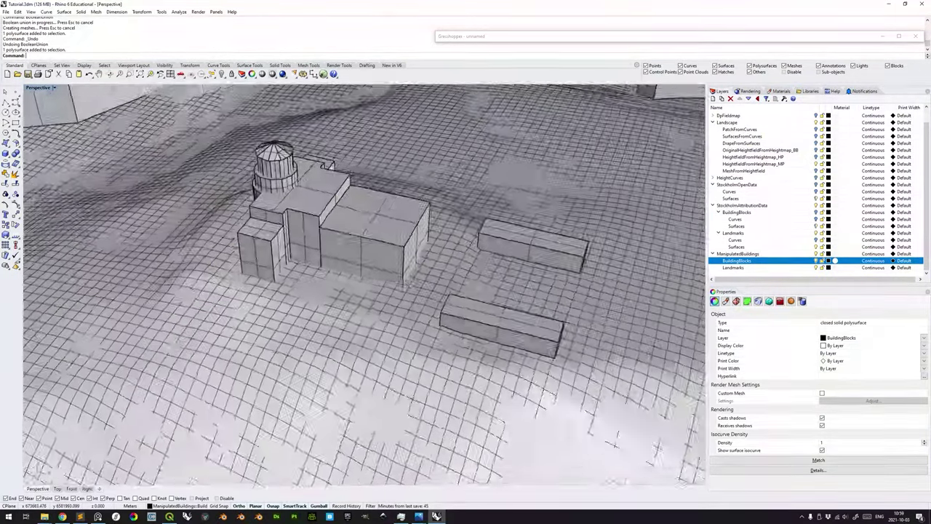
right_drag(397, 275, 432, 239)
right_drag(523, 272, 444, 336)
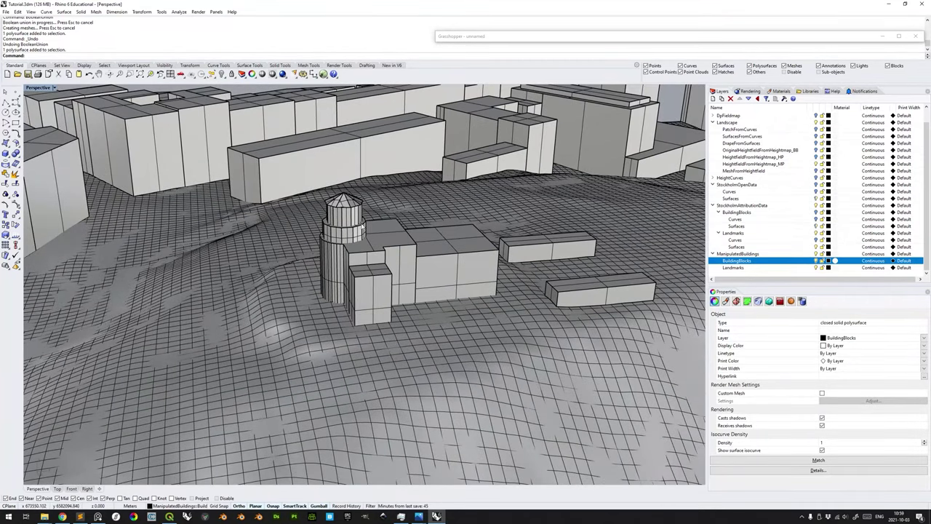
Inspect the conical roof and stacked volumes of the landmark's round tower.
click(345, 206)
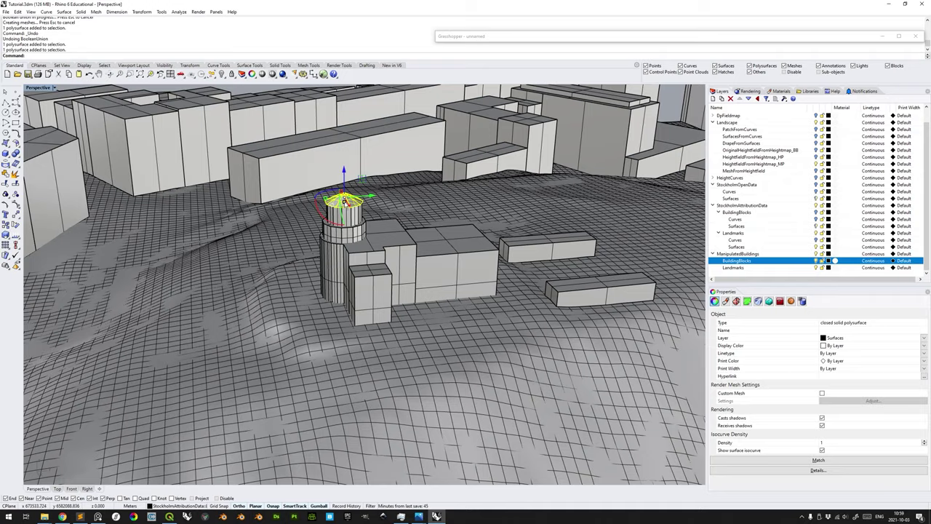
scroll(345, 203, up, 7)
right_drag(345, 203, 329, 218)
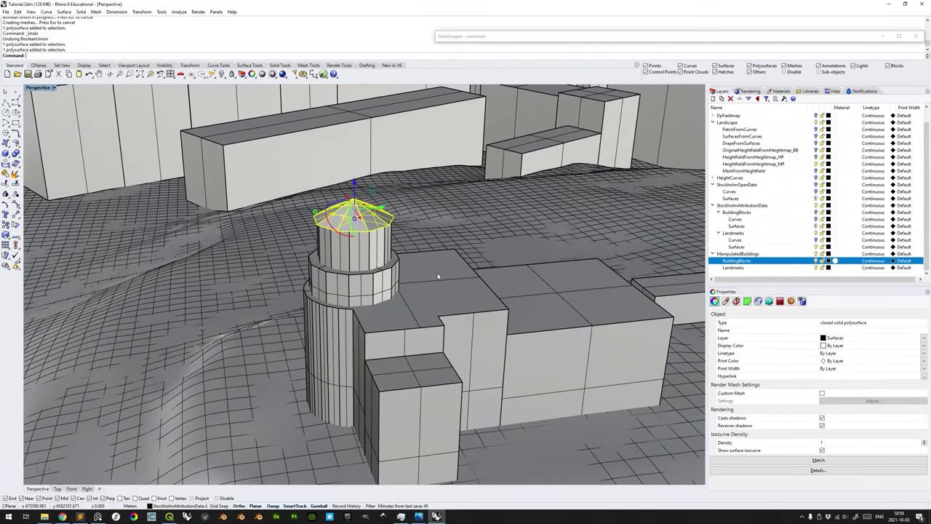
scroll(437, 276, down, 5)
scroll(426, 290, up, 5)
scroll(373, 350, down, 4)
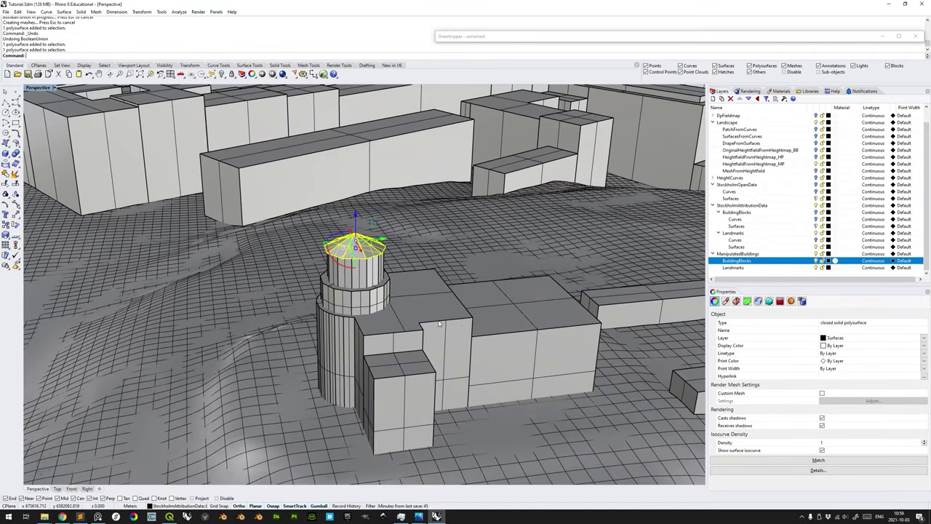
key(Escape)
Split the four lower volumes of the hilltop landmark with the terrain heightfield using BooleanSplit.
right_drag(436, 371, 495, 232)
click(501, 221)
shift+click(416, 235)
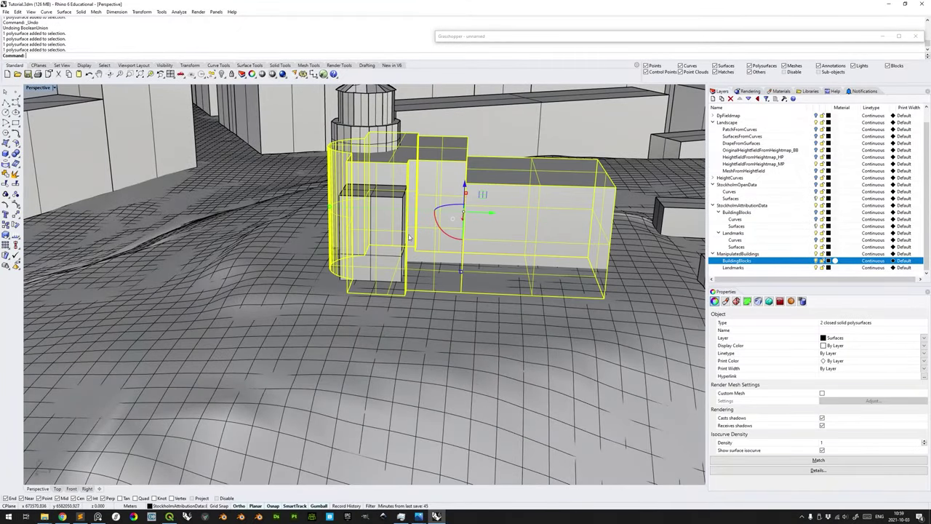
shift+click(384, 229)
right_drag(385, 228, 489, 270)
scroll(461, 306, down, 7)
shift+click(293, 304)
right_drag(340, 293, 495, 312)
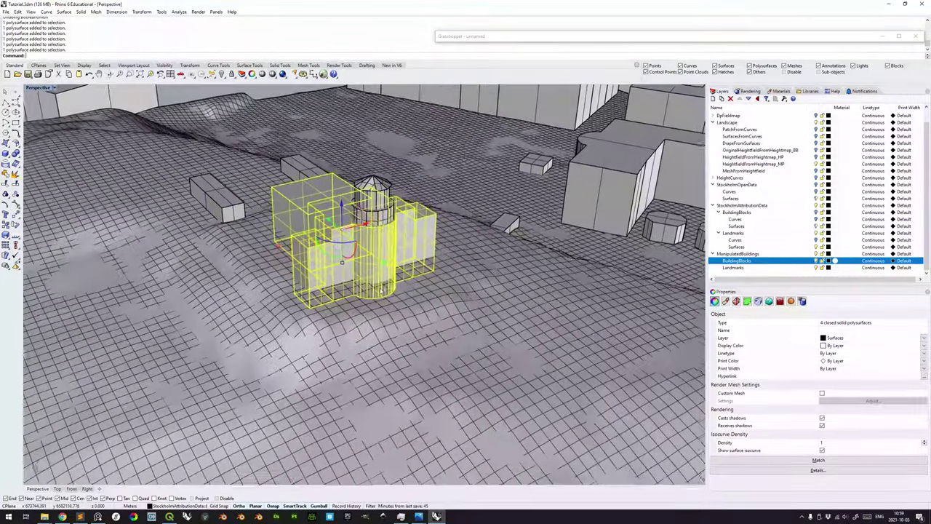
scroll(393, 303, up, 7)
scroll(444, 292, down, 5)
shift+right_drag(392, 303, 466, 313)
right_drag(466, 313, 365, 298)
text(B)
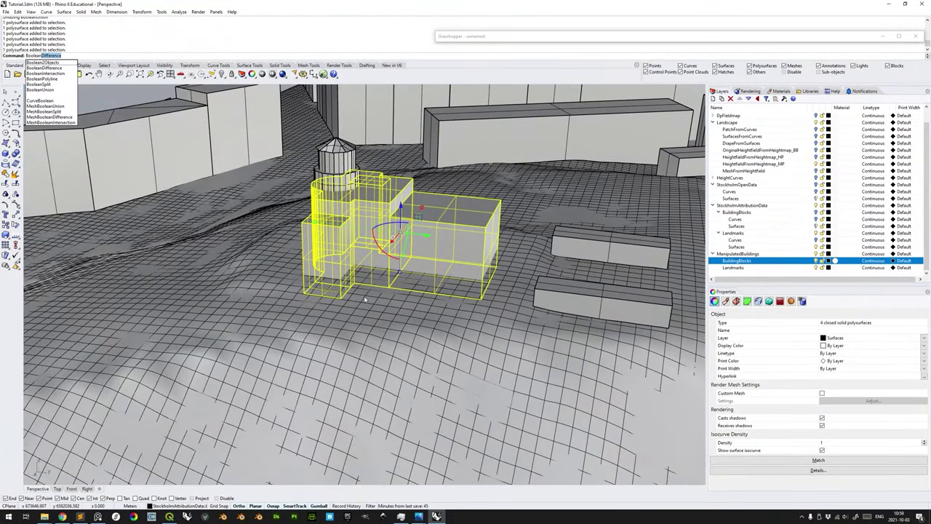
text(ooleans)
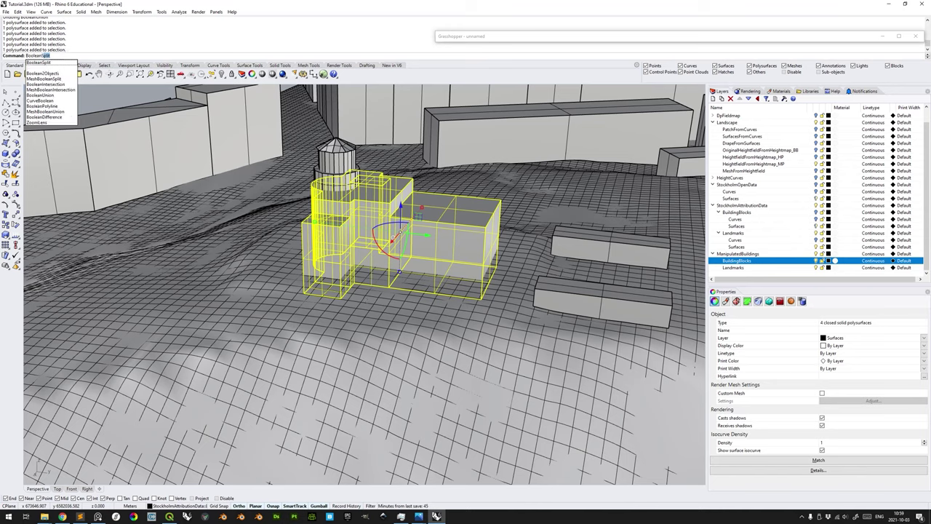
text(p)
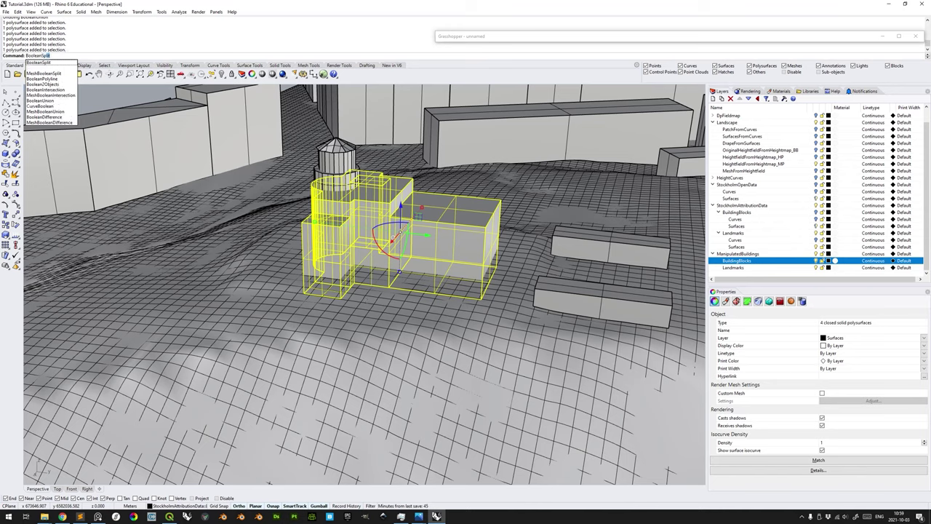
key(Return)
scroll(397, 326, down, 10)
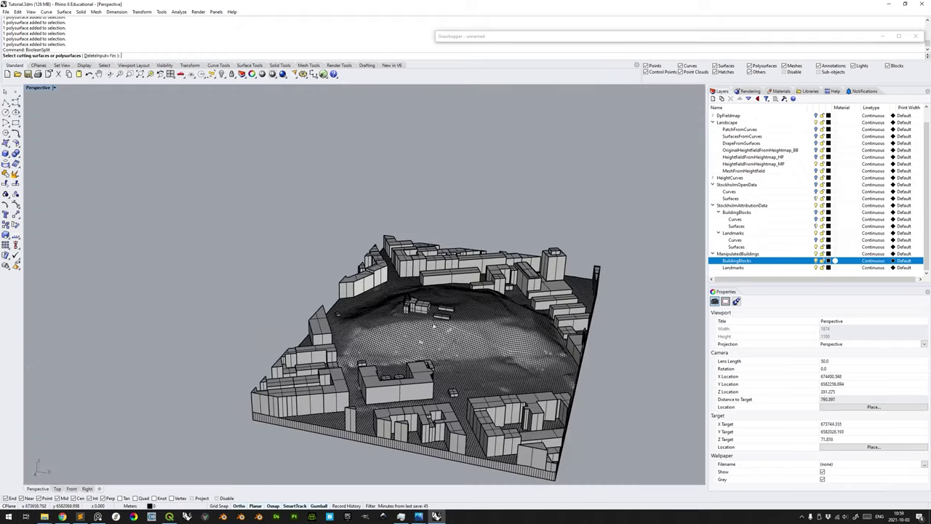
scroll(390, 278, up, 10)
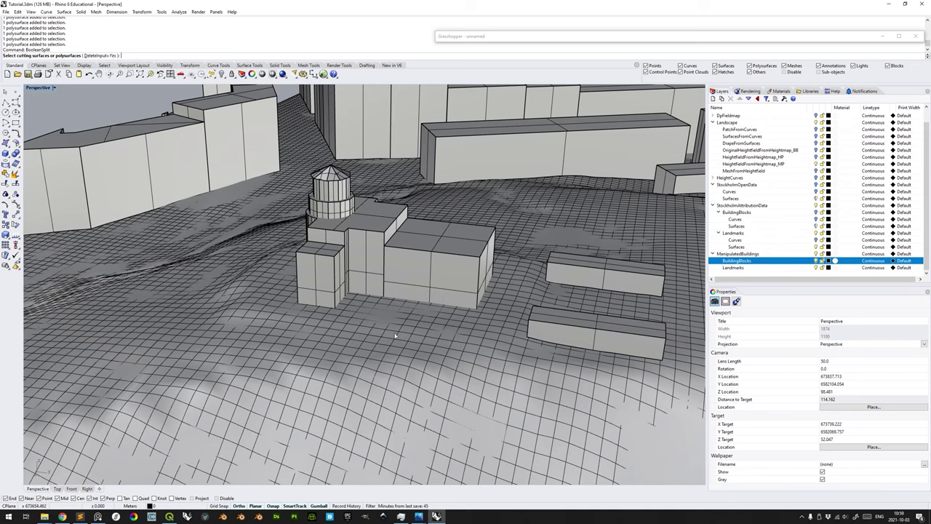
scroll(400, 337, down, 5)
scroll(415, 345, down, 3)
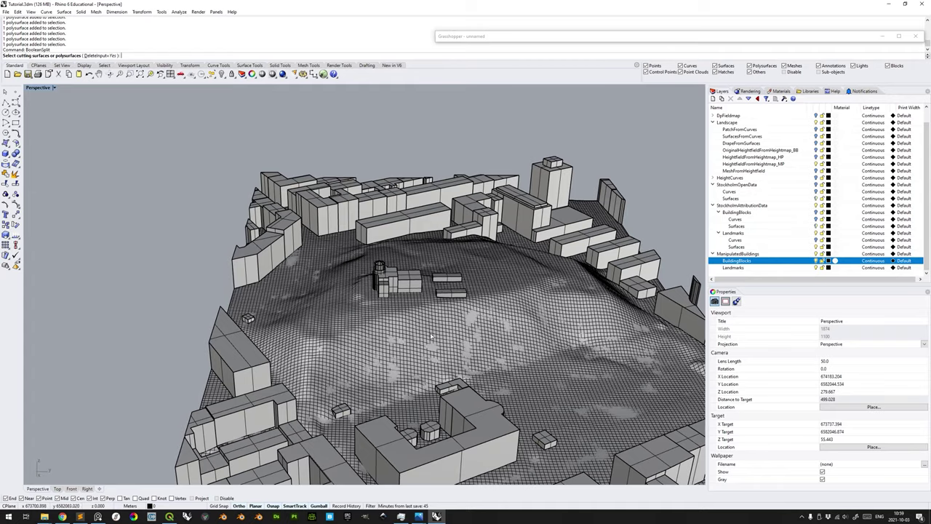
scroll(426, 338, up, 6)
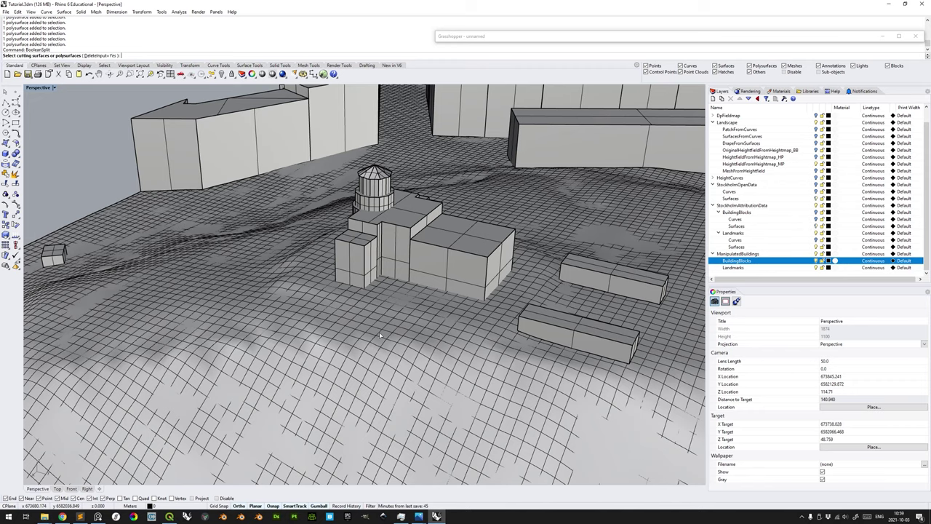
click(379, 332)
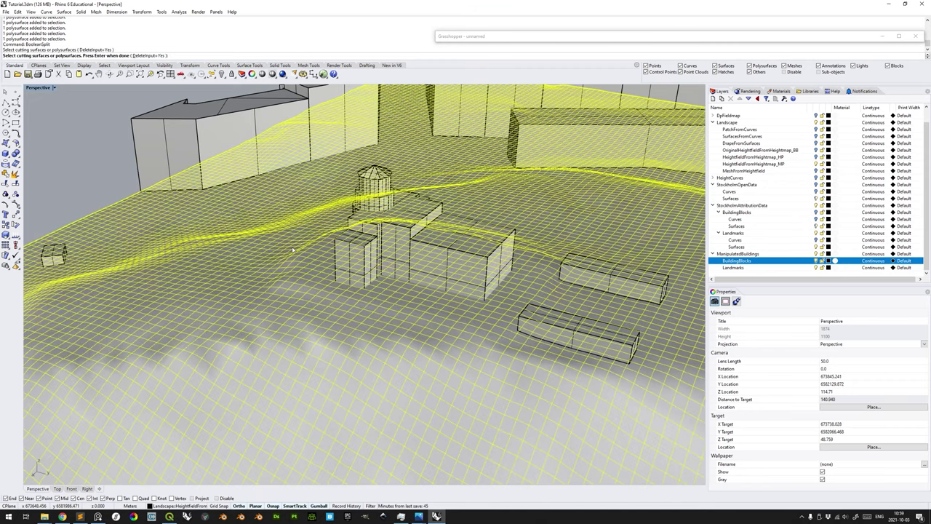
key(Return)
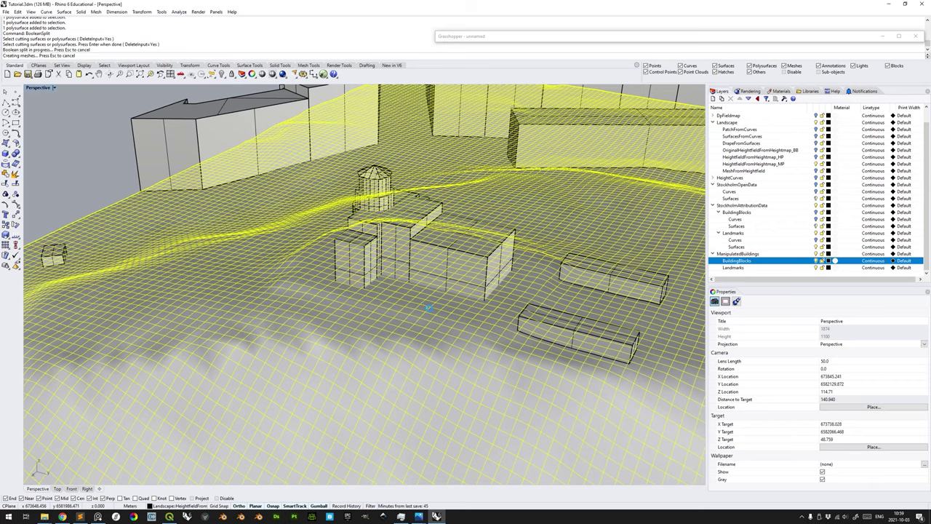
Delete the four pieces of the split landmark volumes that lie below the terrain, keeping the parts above ground.
right_drag(426, 307, 445, 304)
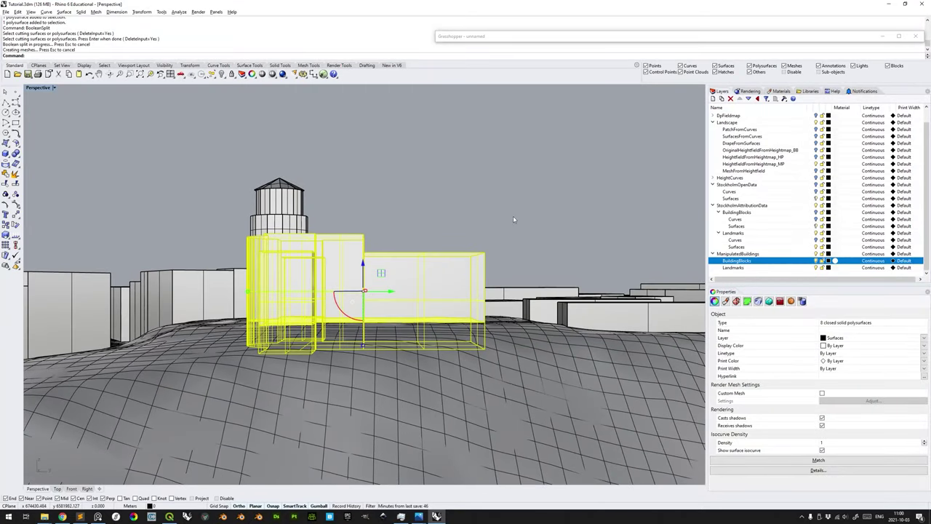
drag(325, 207, 221, 275)
right_drag(379, 207, 483, 316)
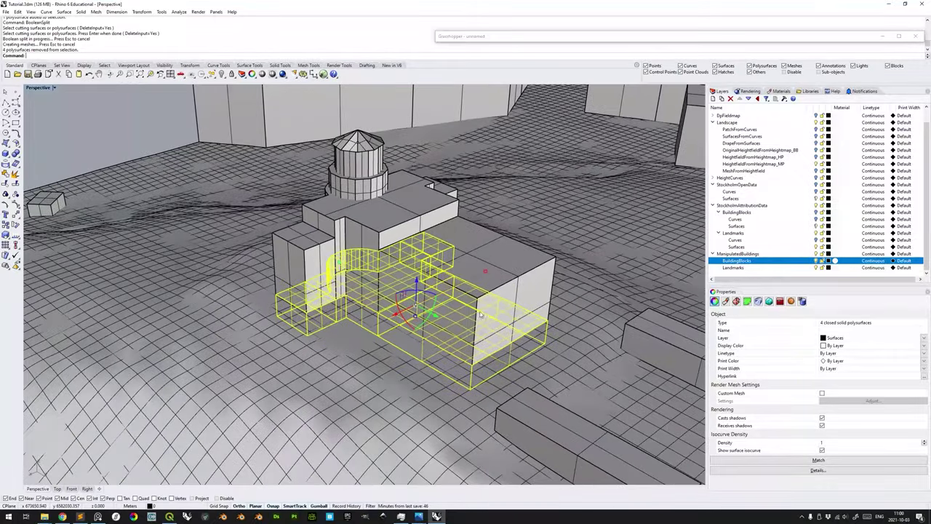
key(Delete)
Set the perspective viewport to the Rendered display mode with the whole site in view.
scroll(480, 316, down, 5)
mouse_move(478, 314)
right_down()
mouse_move(386, 315)
mouse_move(225, 251)
mouse_move(484, 313)
right_up()
scroll(444, 327, down, 10)
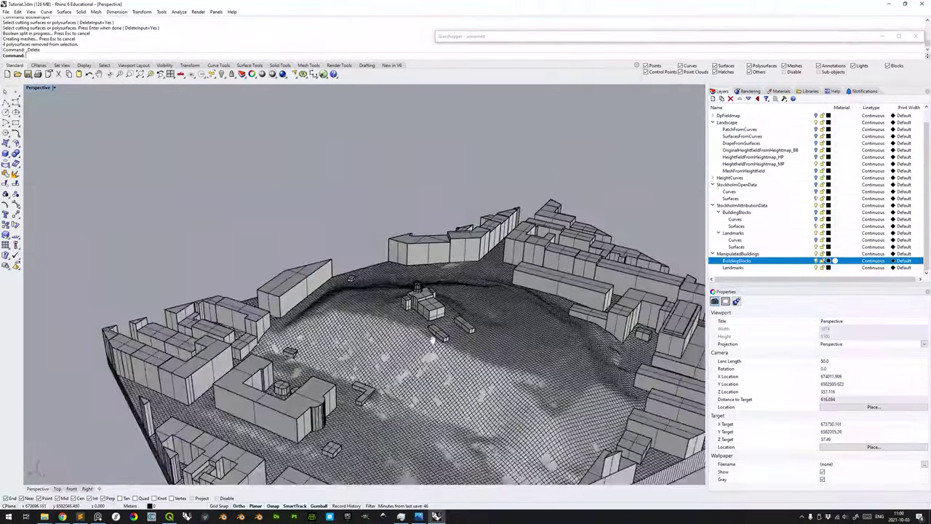
shift+right_drag(432, 340, 387, 241)
scroll(400, 261, down, 5)
right_drag(414, 281, 458, 269)
scroll(429, 269, up, 5)
click(54, 88)
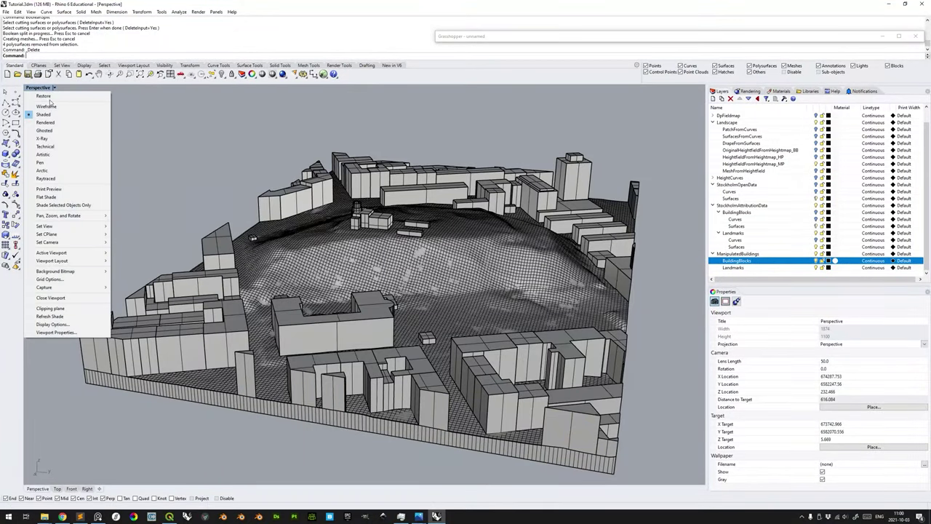
click(45, 123)
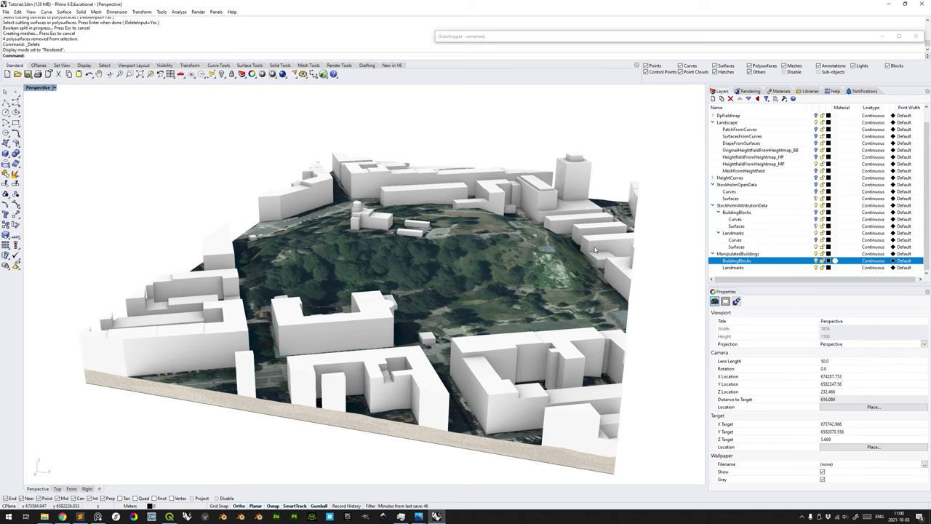
Move all seven solids of the hilltop landmark complex to the Landmarks layer under ManipulatedBuildings.
click(595, 250)
click(386, 219)
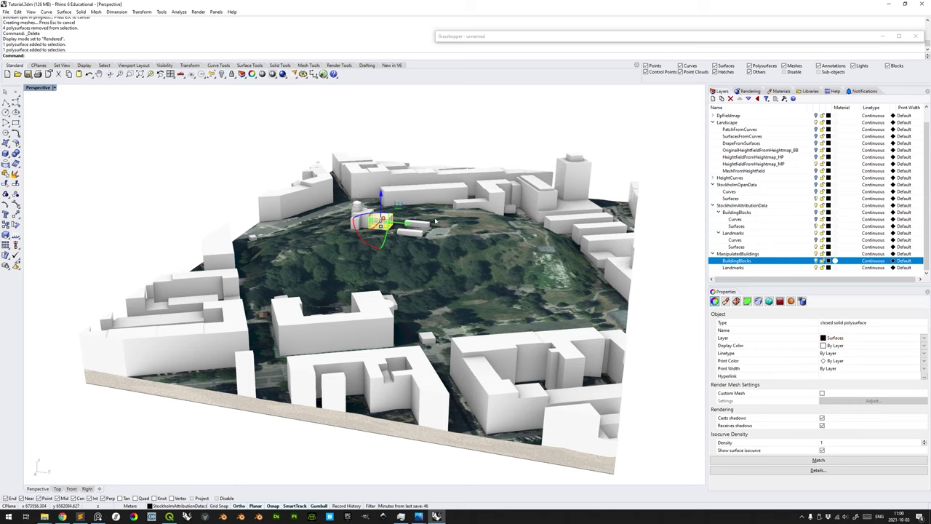
scroll(386, 232, up, 5)
drag(283, 168, 443, 322)
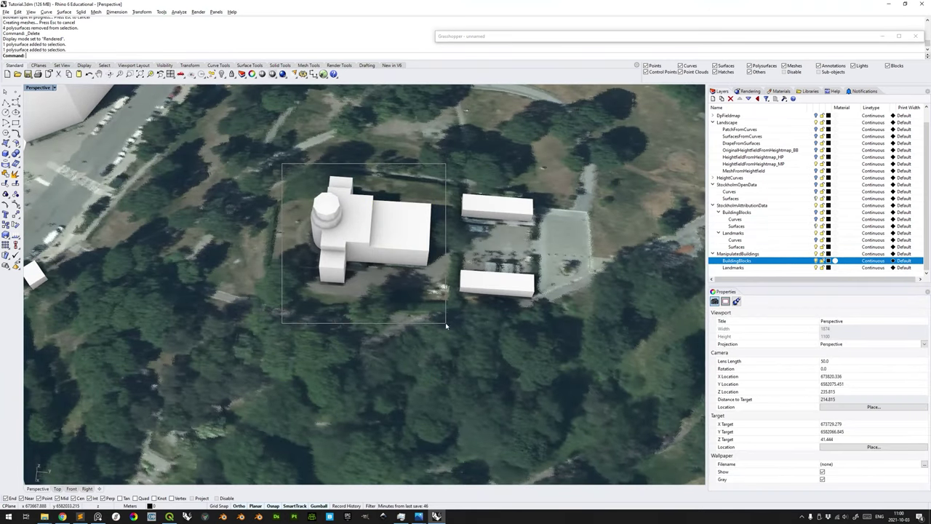
right_click(737, 268)
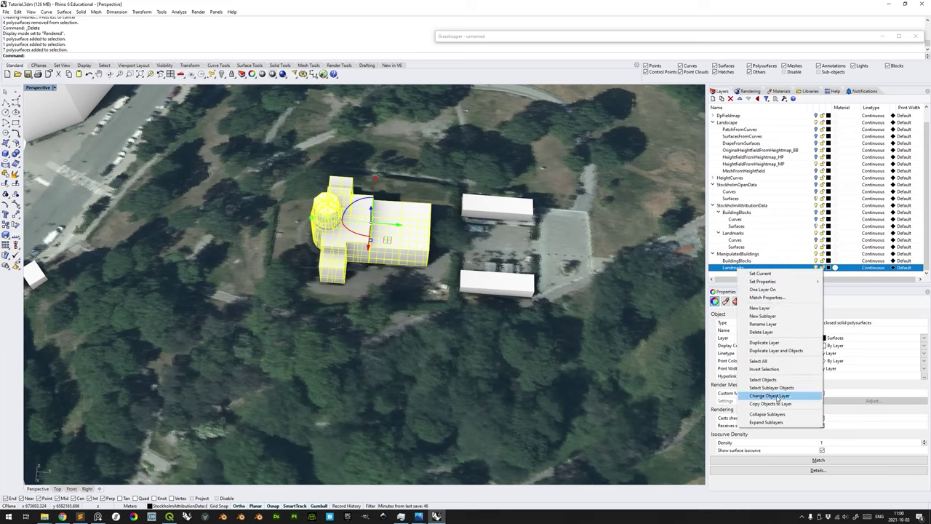
click(777, 396)
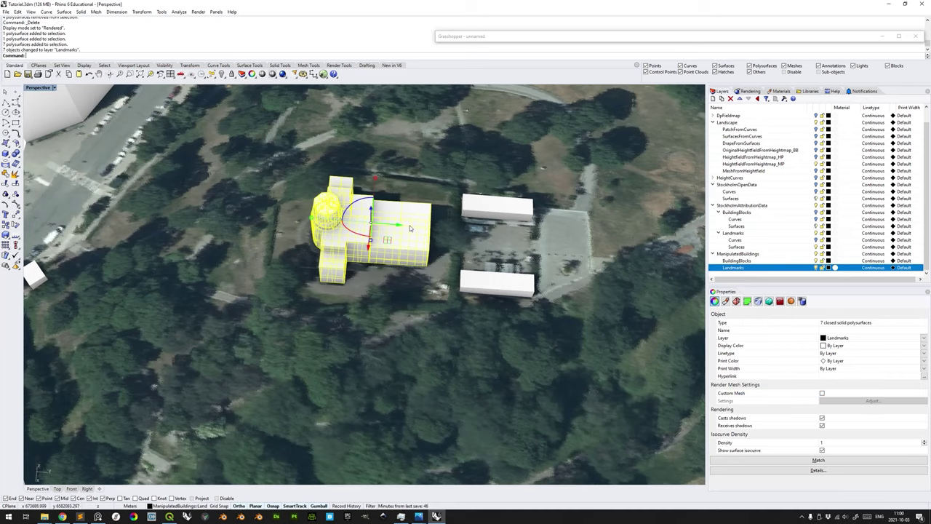
scroll(313, 211, up, 5)
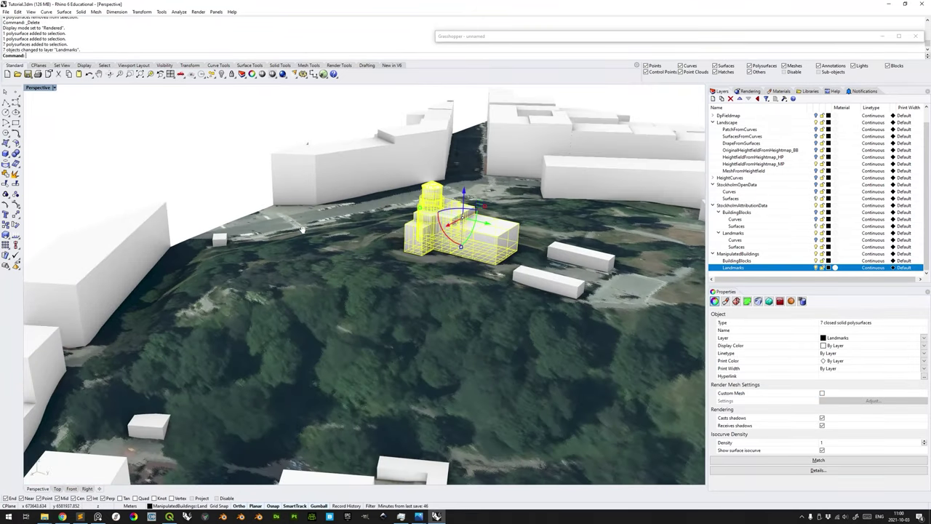
scroll(218, 209, down, 2)
right_drag(178, 201, 209, 211)
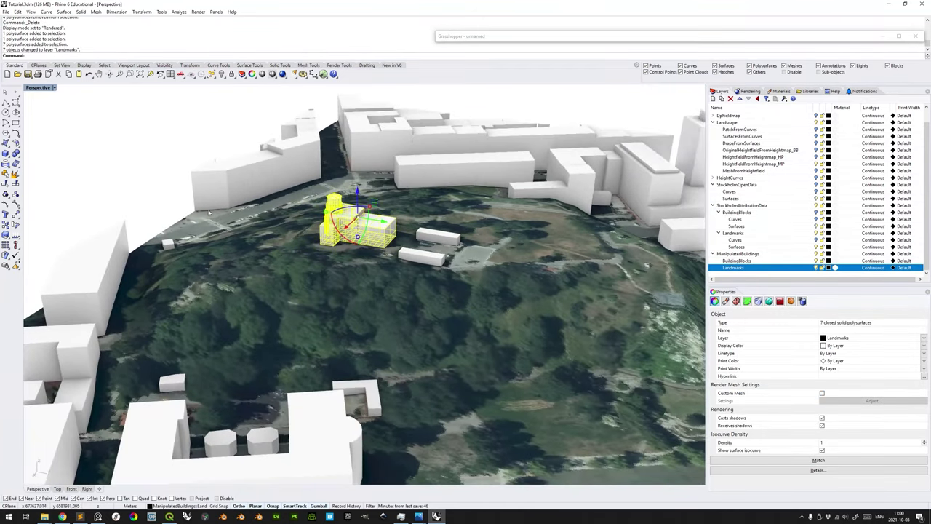
click(170, 202)
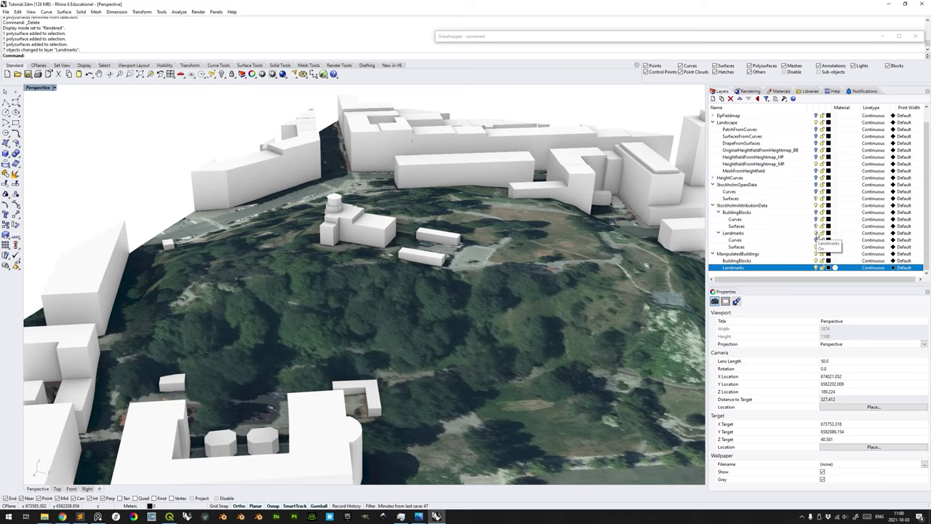
Turn off the StockholmAttributionData layer and its Landmarks sublayer, and collapse the StockholmAttributionData and StockholmOpenData layer groups.
click(817, 234)
click(816, 206)
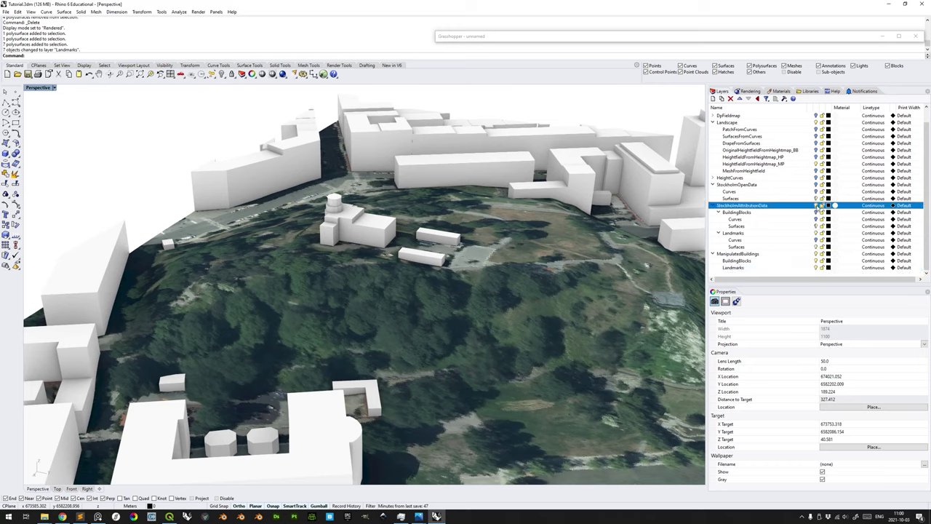
click(713, 206)
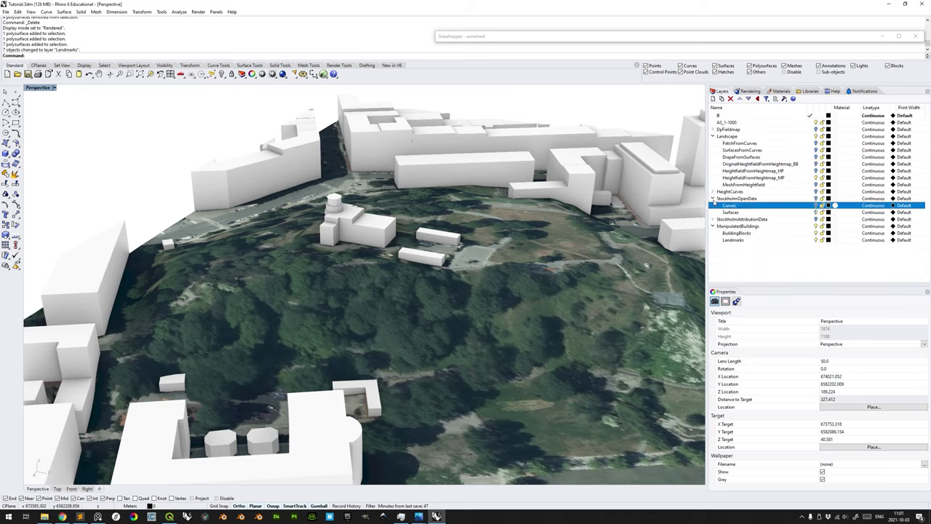
click(713, 199)
click(738, 211)
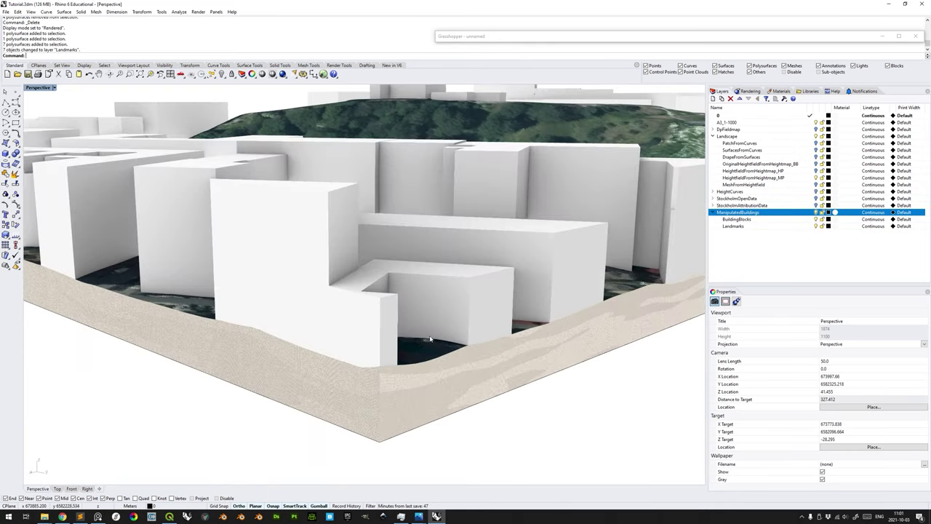
Render the perspective view of the finished buildings along the terrain's cut edge.
shift+right_drag(430, 338, 438, 370)
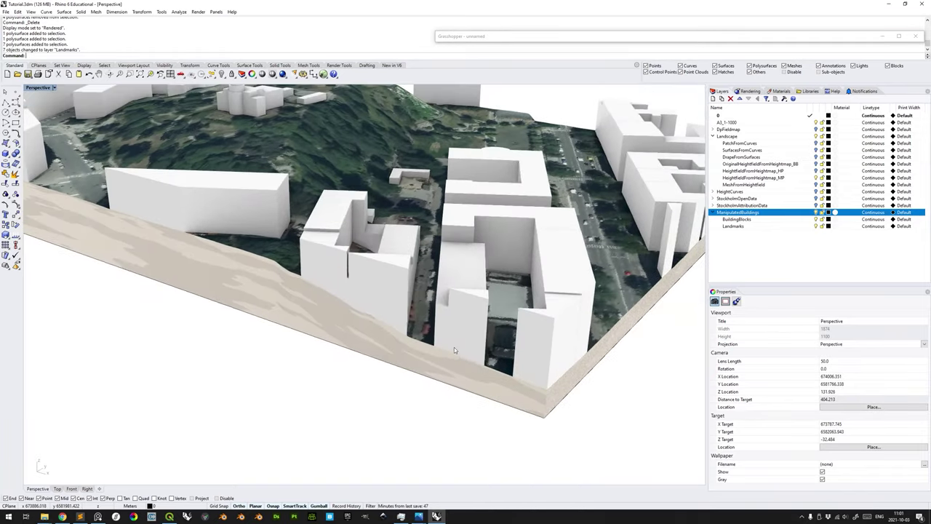
ctrl+right_drag(453, 347, 435, 276)
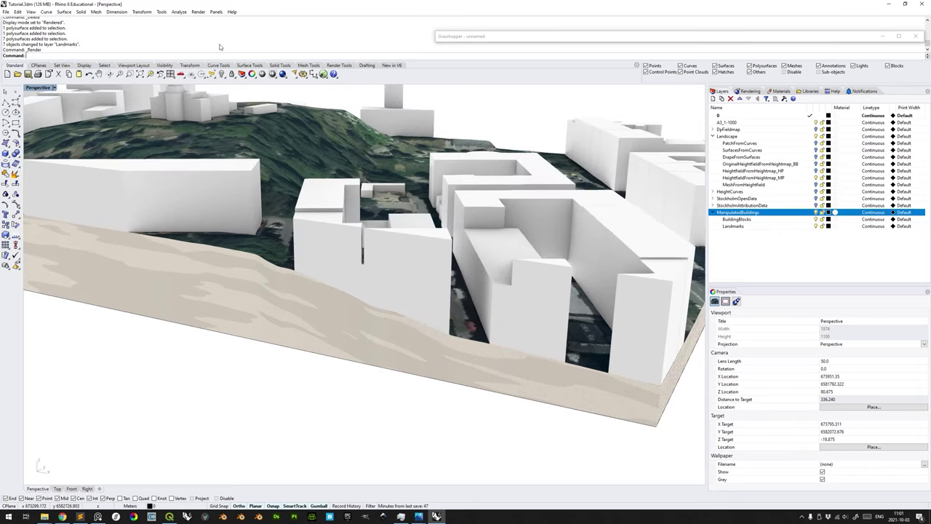
click(197, 12)
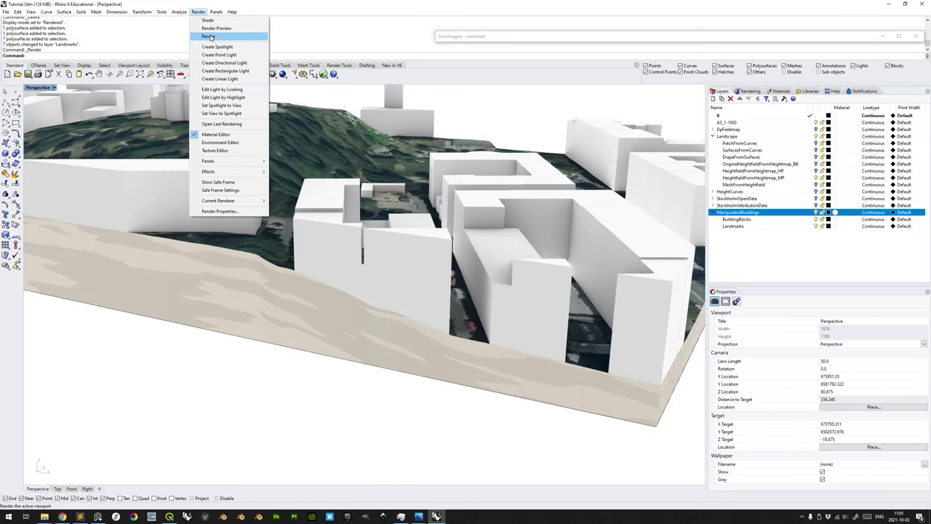
click(212, 38)
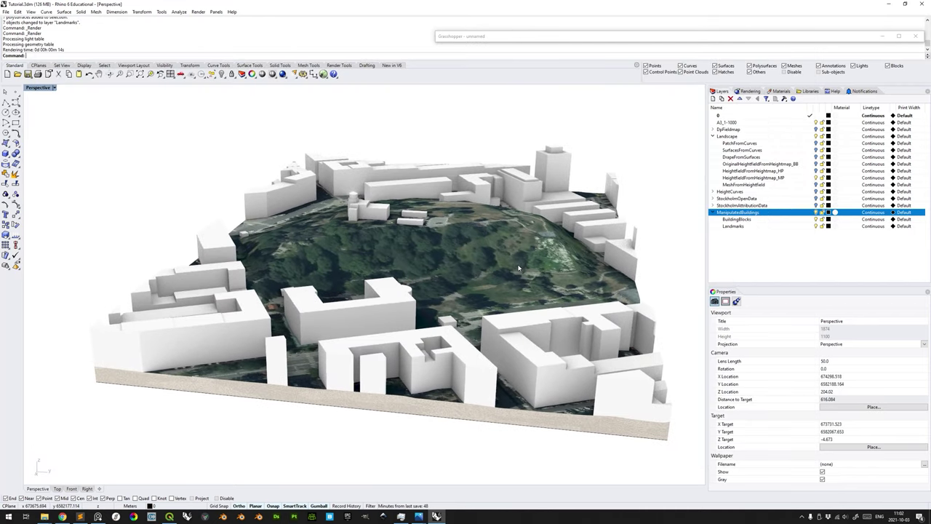
Switch to Grasshopper and examine which buildings the Brep parameter feeding Deconstruct Brep references in the model.
mouse_move(513, 274)
right_down()
mouse_move(494, 292)
mouse_move(505, 264)
mouse_move(486, 293)
mouse_move(492, 285)
right_up()
scroll(476, 274, down, 1)
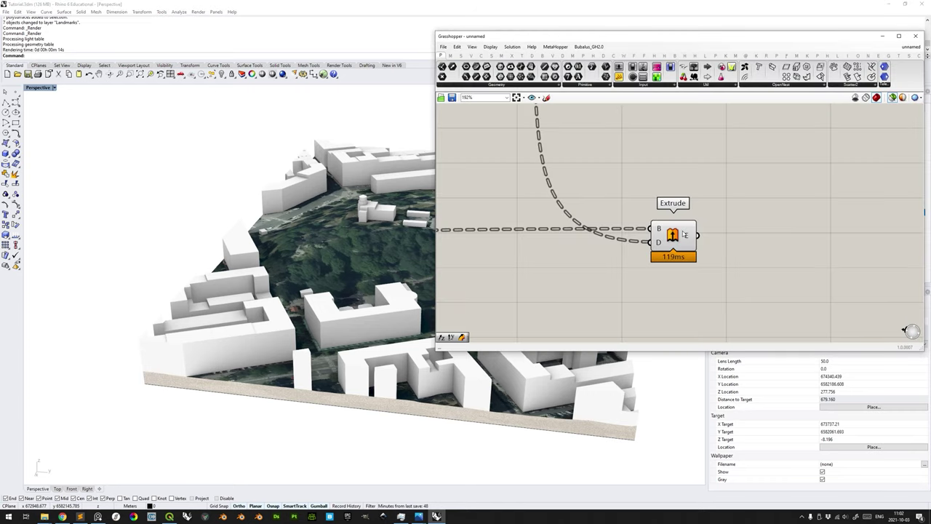
scroll(684, 233, down, 6)
right_drag(696, 221, 794, 213)
scroll(710, 211, down, 1)
scroll(573, 214, up, 2)
right_drag(573, 217, 673, 226)
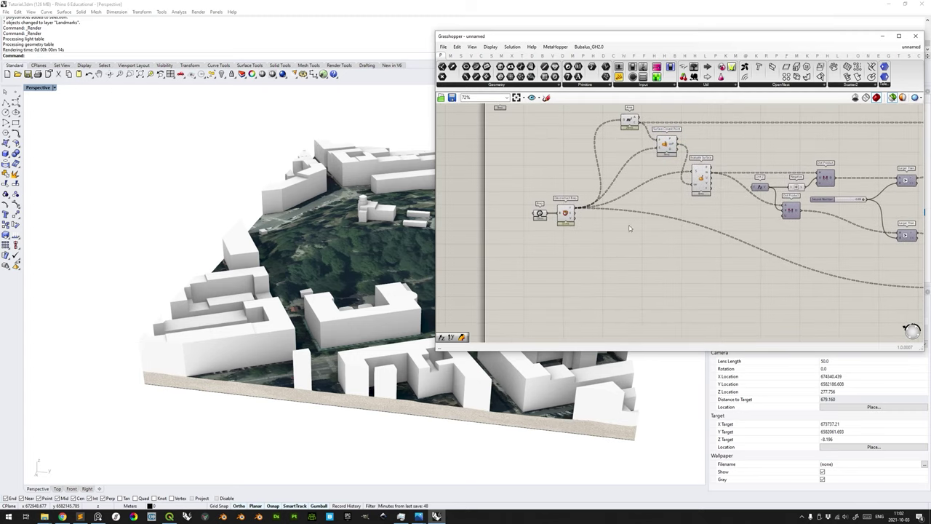
click(539, 213)
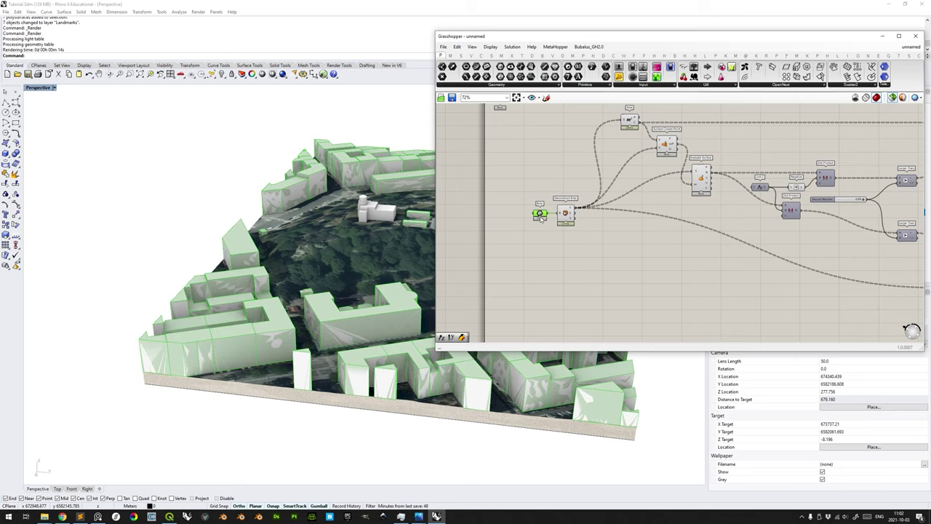
double_click(634, 37)
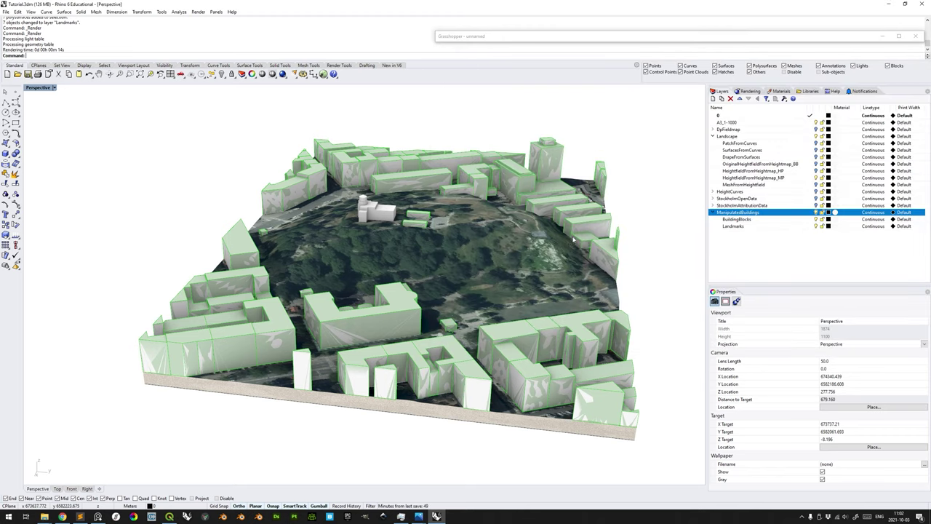
double_click(590, 38)
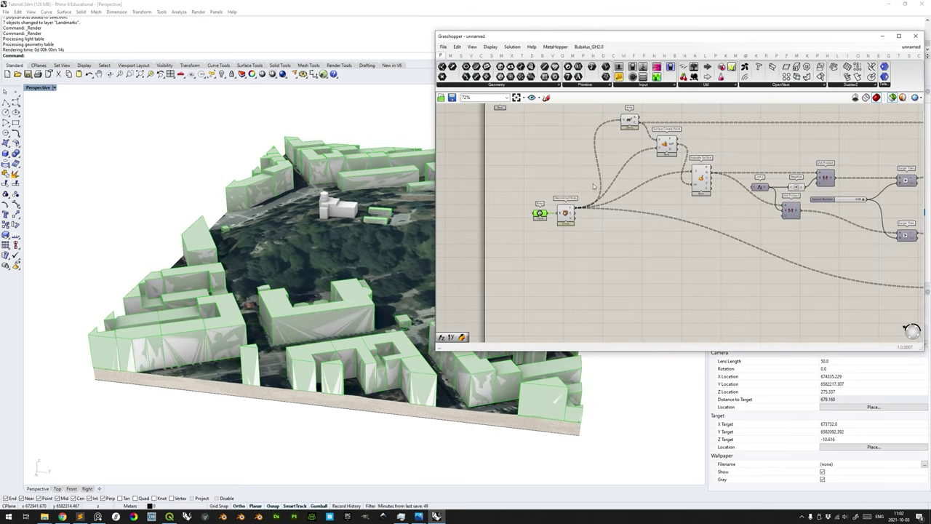
Select all objects on the ManipulatedBuildings sublayers in Rhino and assign them as multiple breps to the Grasshopper Brep parameter feeding Deconstruct Brep.
double_click(587, 39)
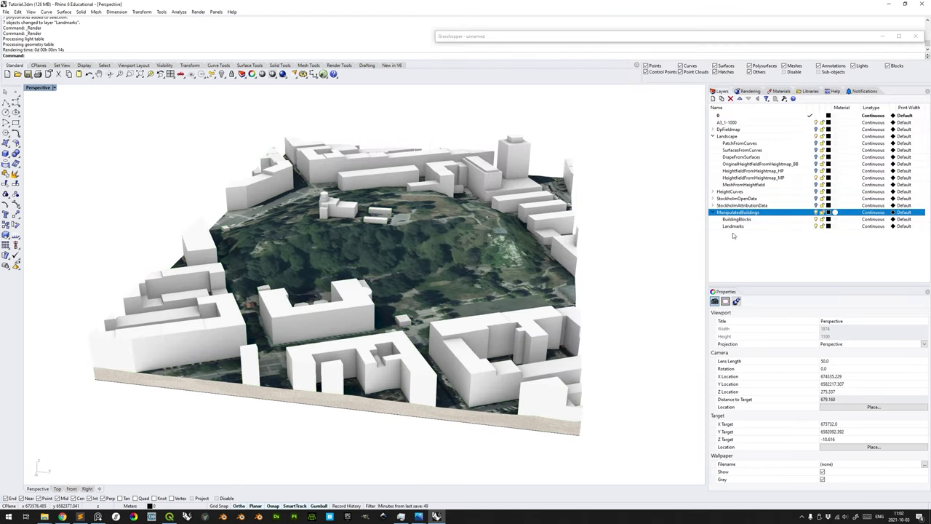
right_click(745, 216)
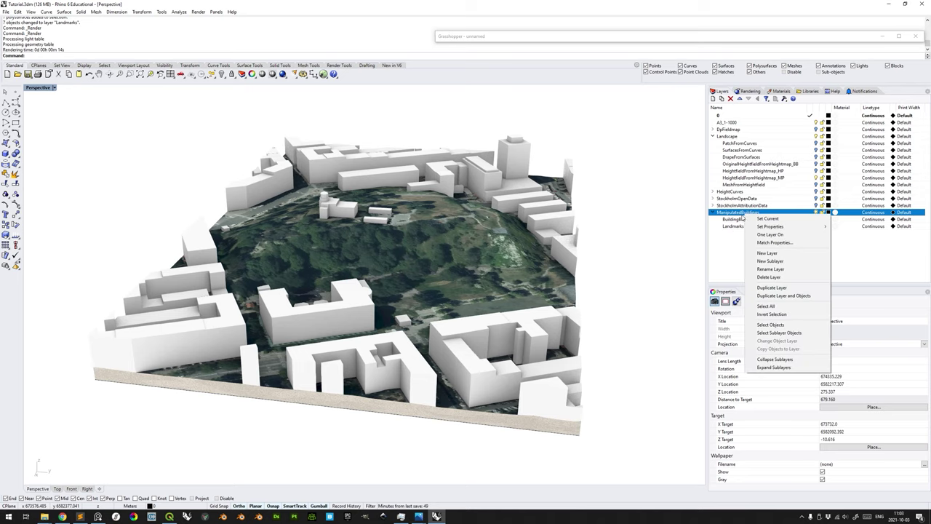
click(779, 332)
right_drag(404, 252, 485, 241)
click(530, 39)
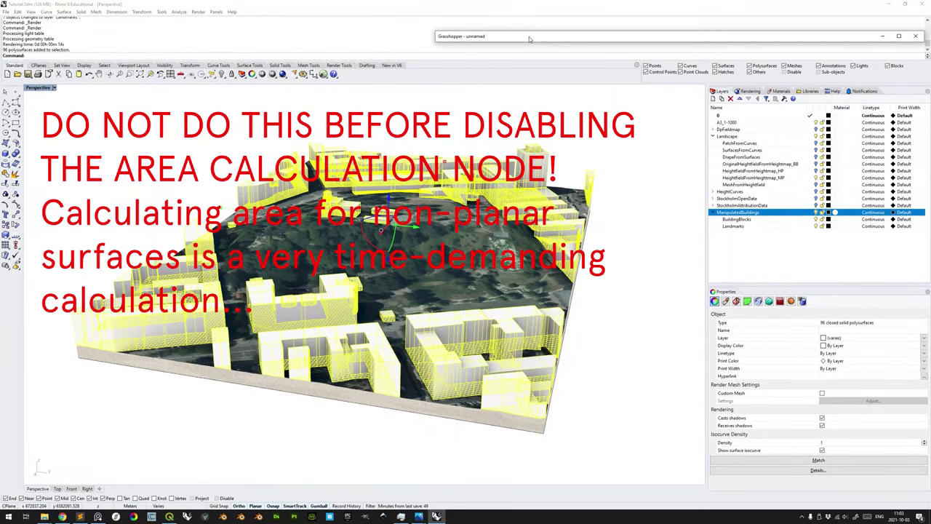
double_click(529, 38)
right_click(540, 211)
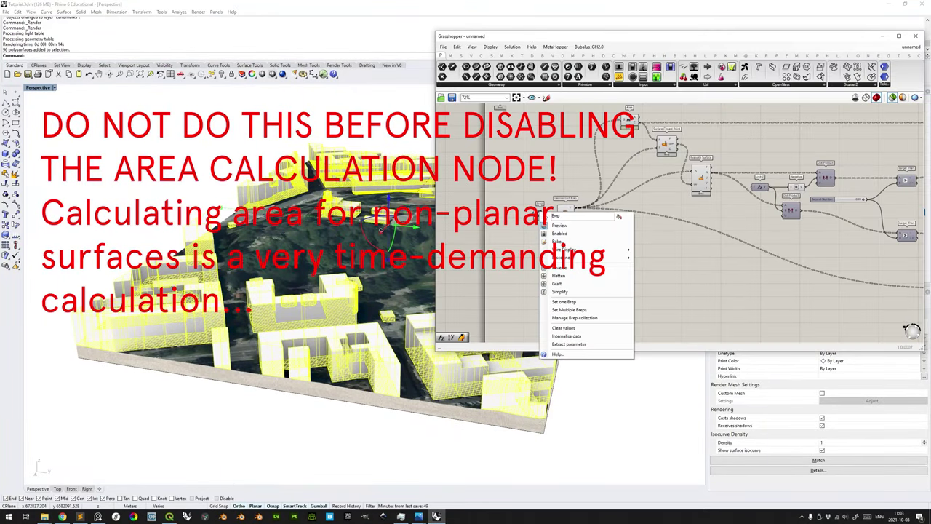
click(578, 309)
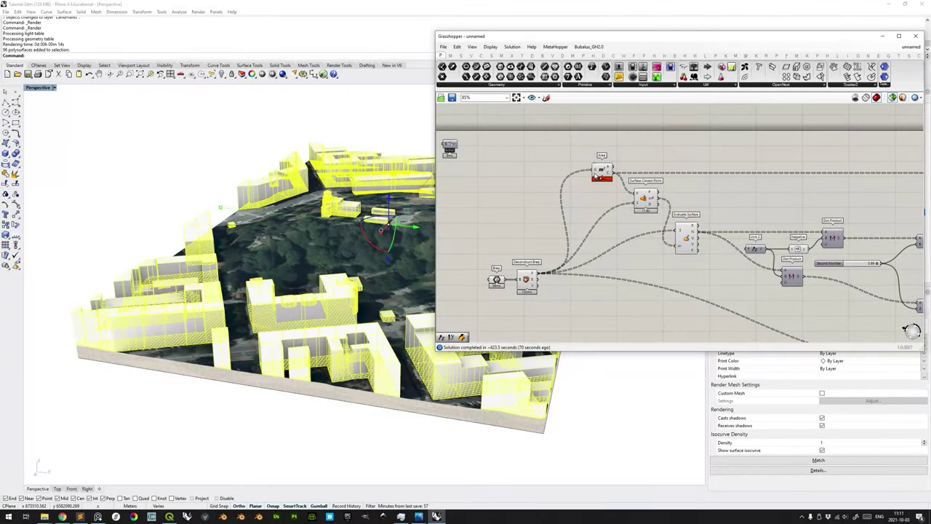
Examine the Area component's computation time and its connections with Deconstruct Brep and Surface Closest Point.
scroll(590, 222, up, 5)
scroll(590, 220, up, 1)
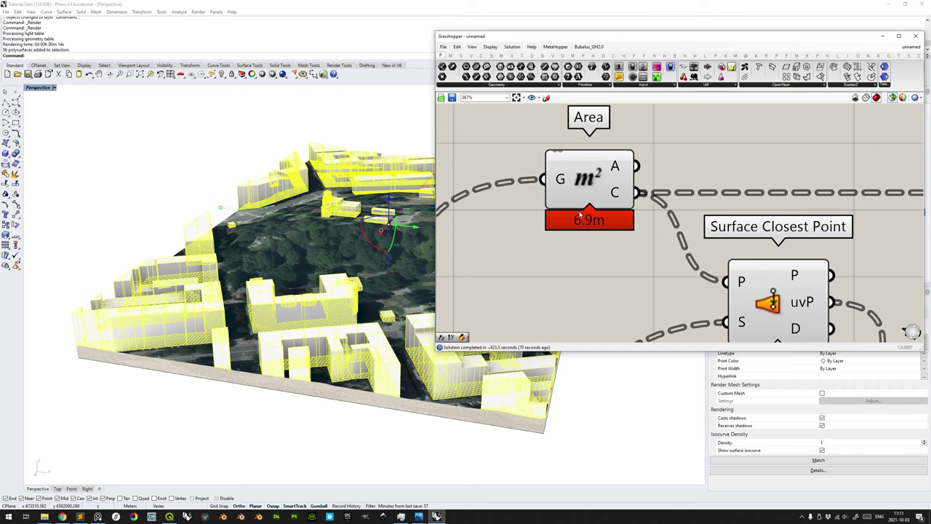
scroll(582, 218, down, 4)
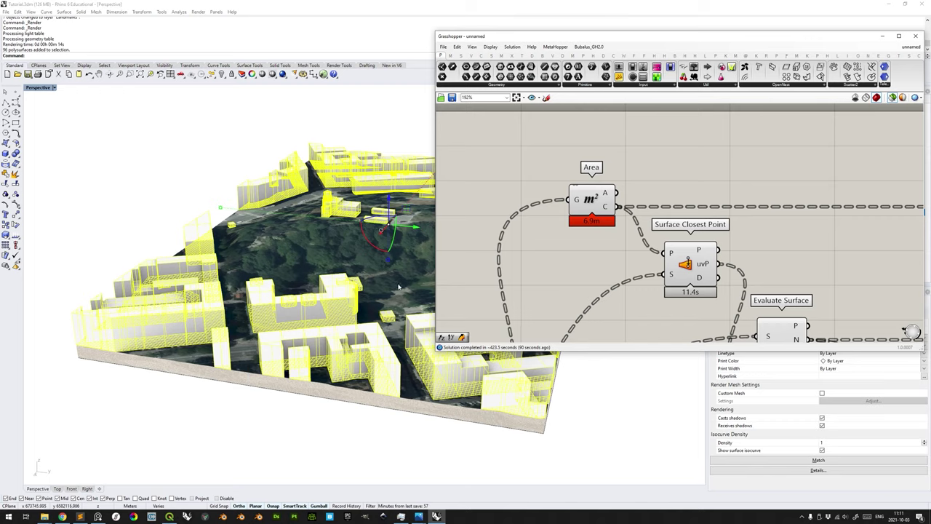
scroll(595, 229, up, 2)
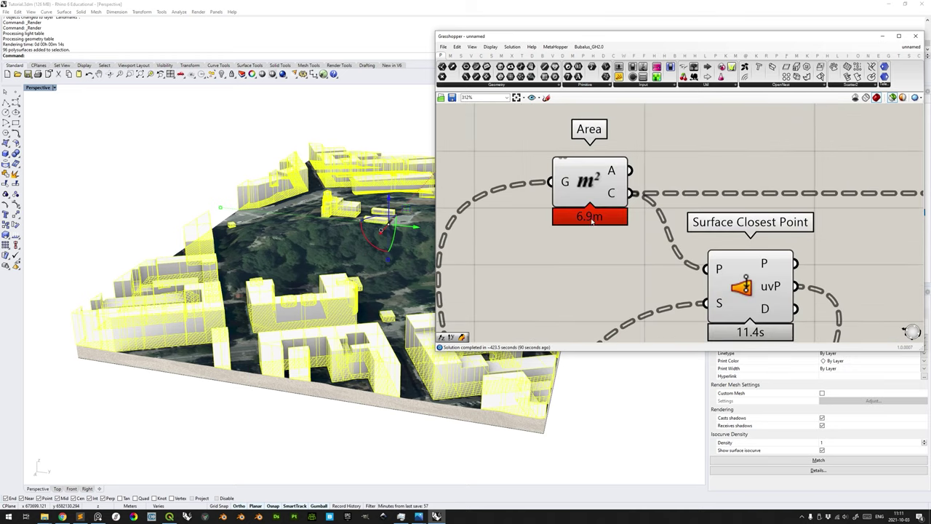
scroll(575, 239, down, 4)
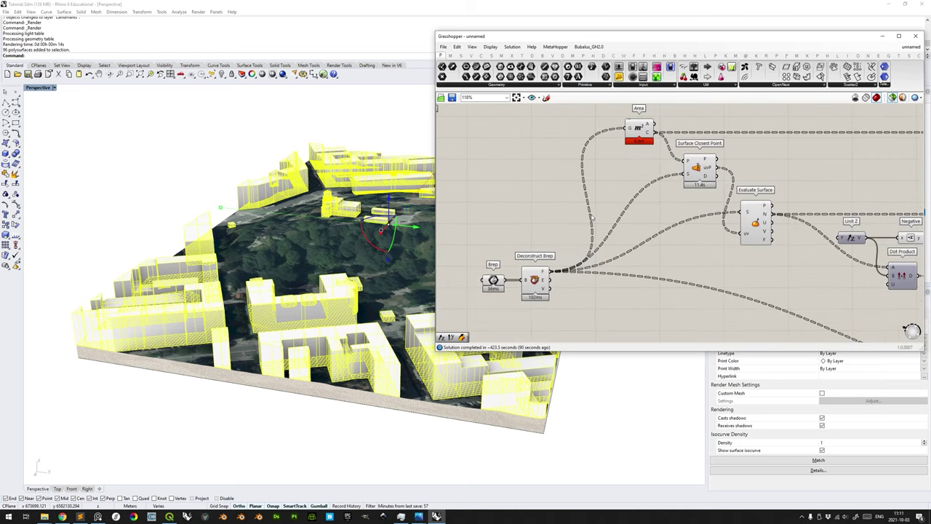
right_drag(600, 235, 603, 211)
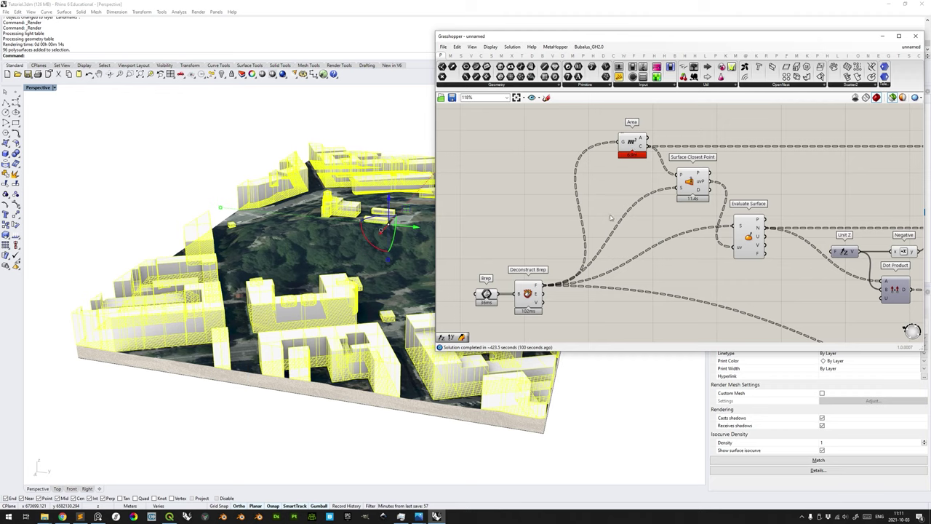
scroll(603, 196, down, 1)
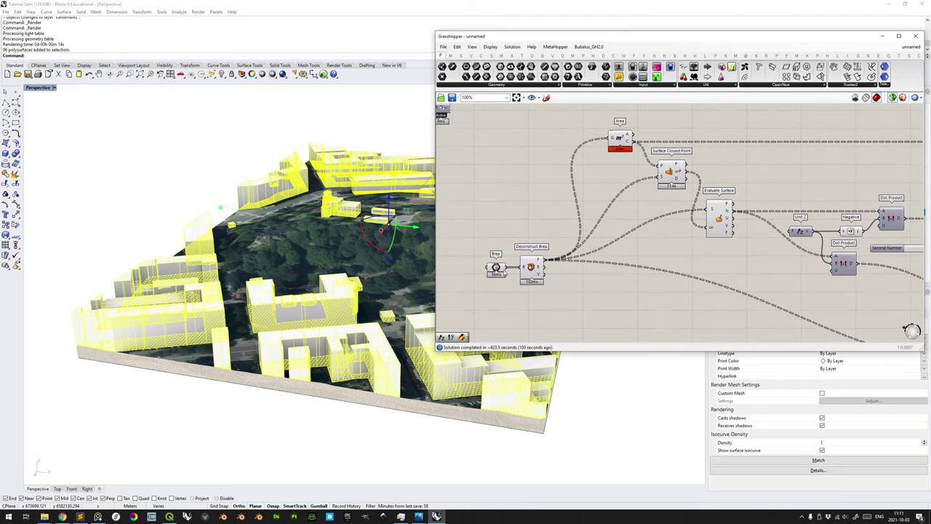